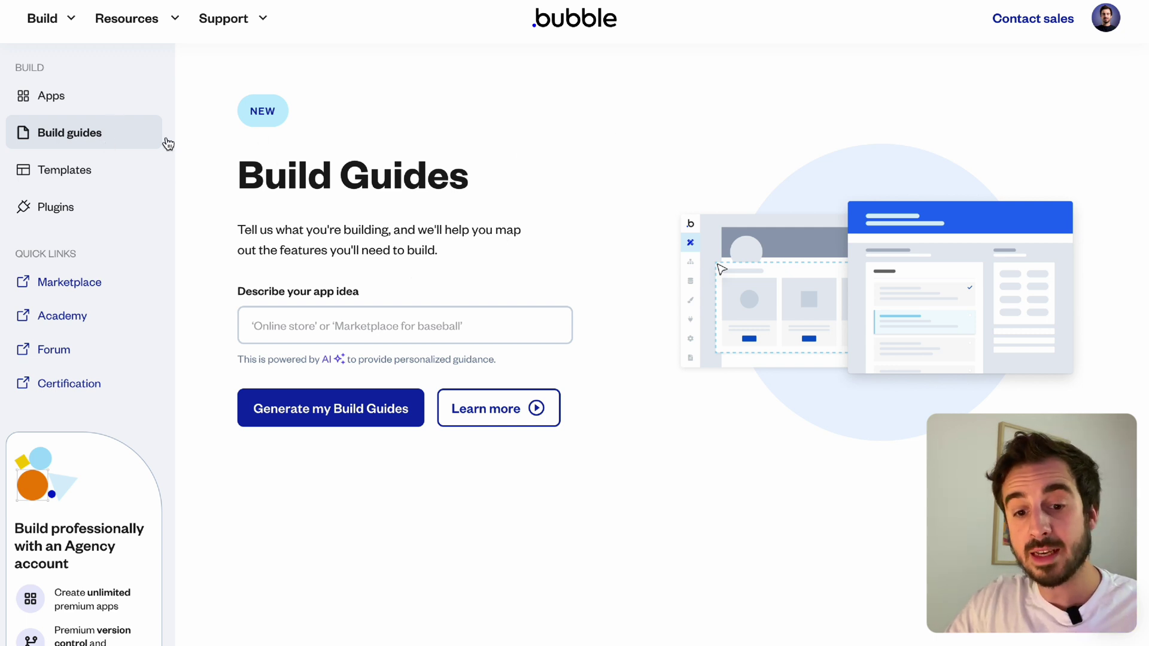
- Generate build guides for the app idea "Marketplace for individuals who wants to sell sneakers"
left_click(375, 324)
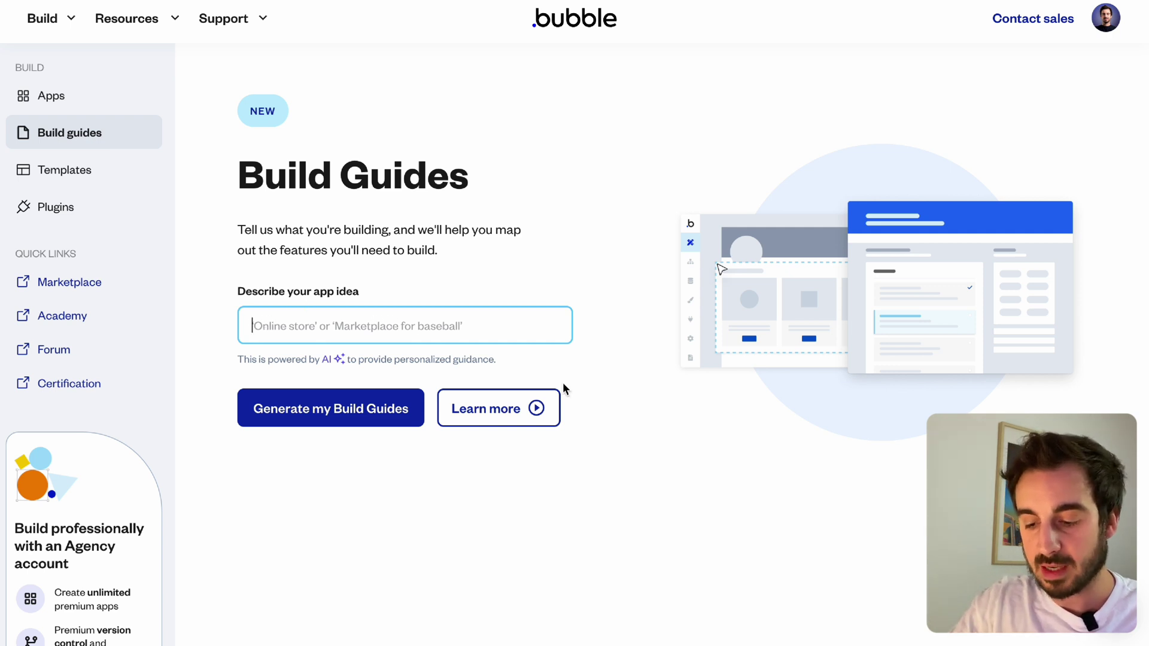
type("Marketplace ")
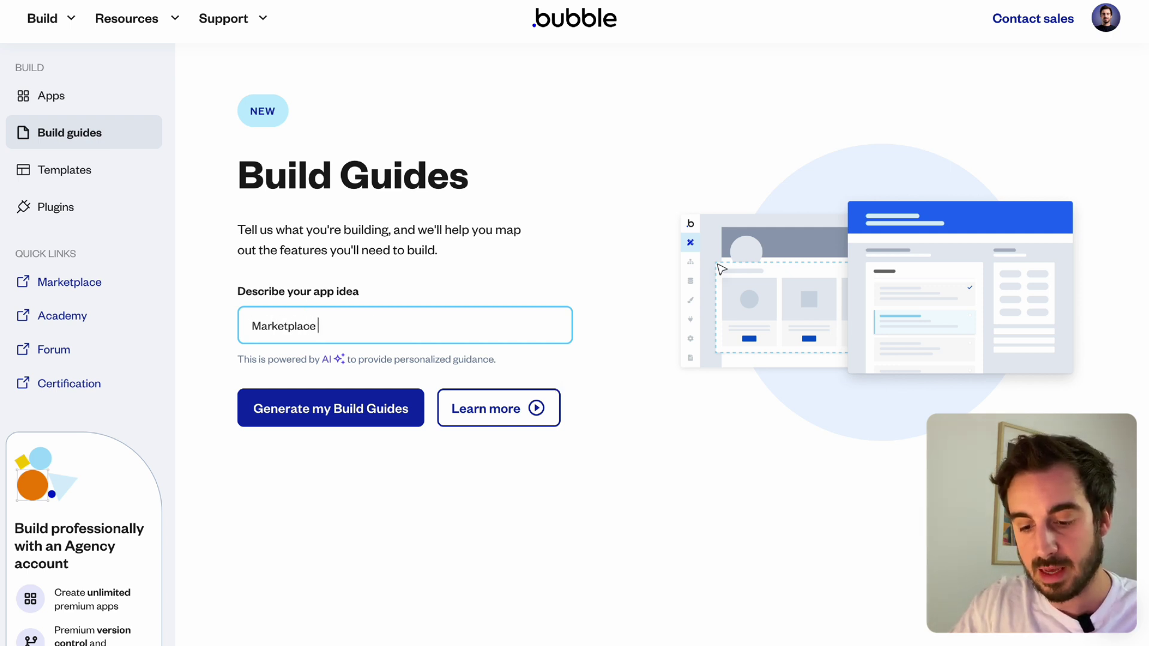
type("for indi")
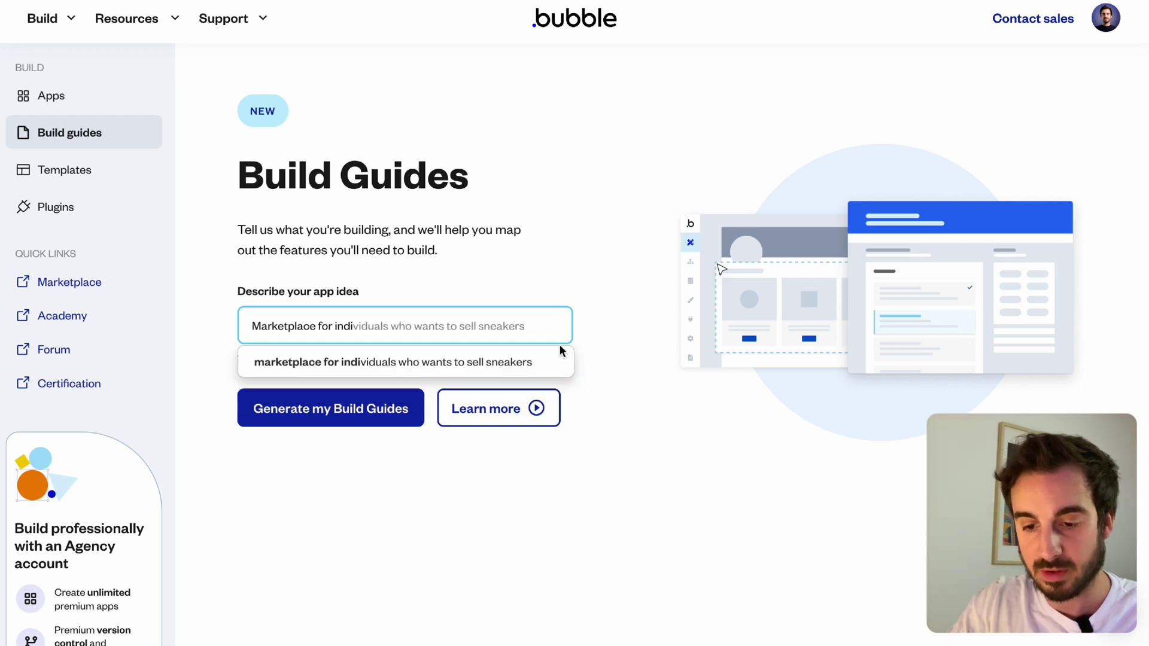
type("viduals w")
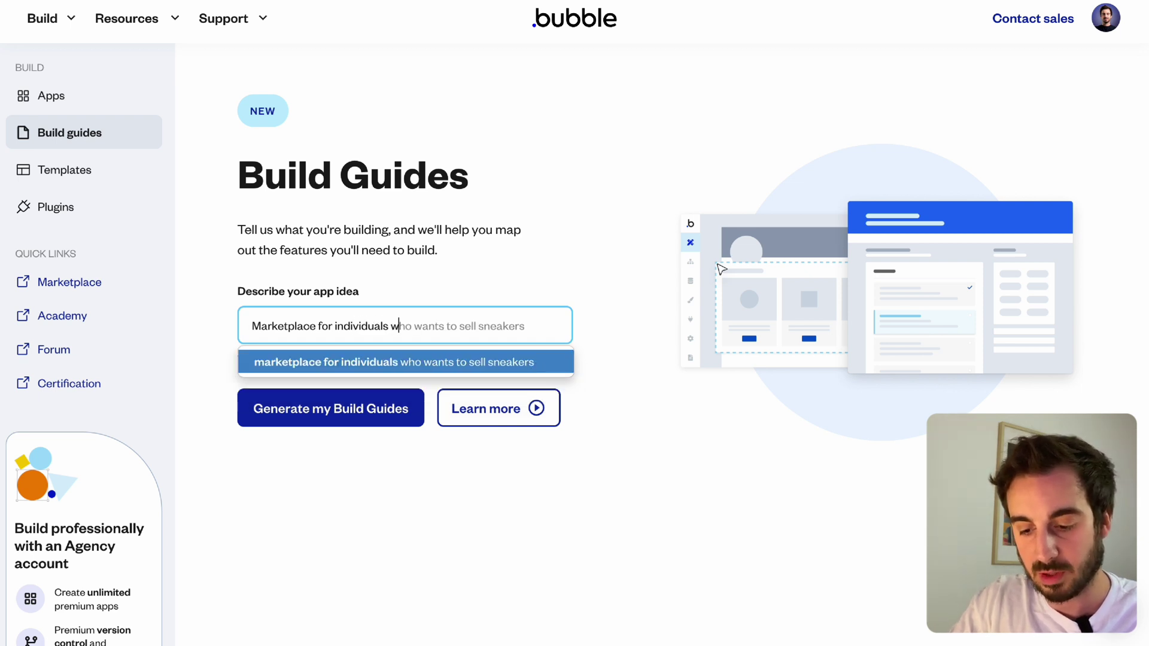
type("ho wants to sell sneakers")
left_click(606, 252)
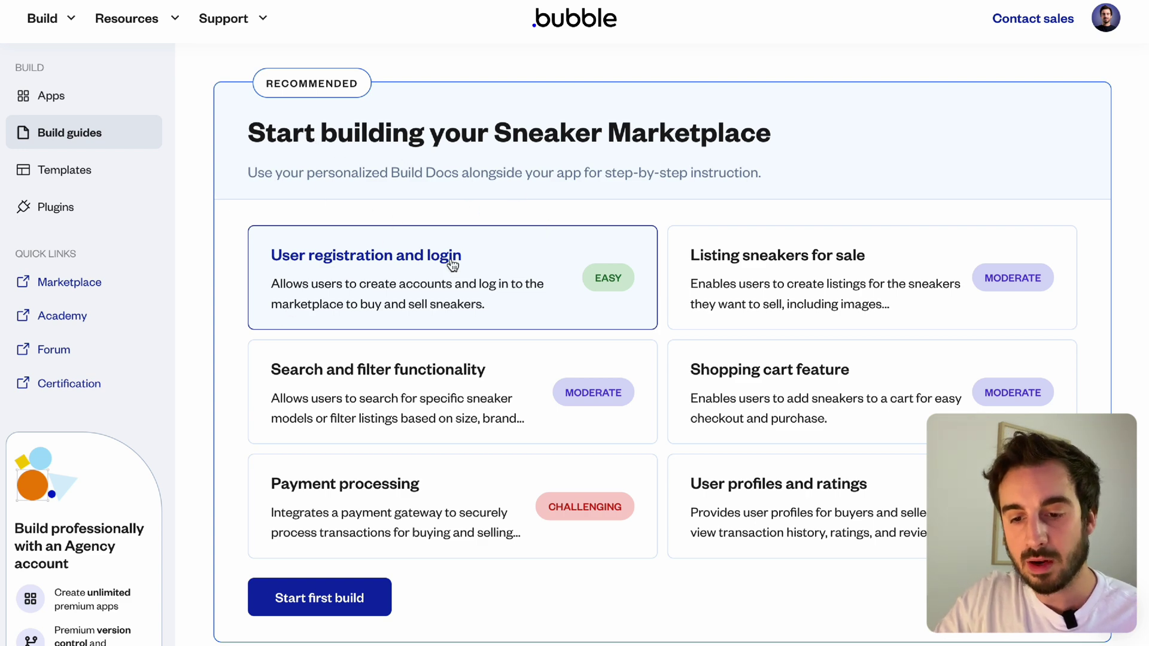
- Review the recommended sneaker marketplace features and start the first build, User registration and login
scroll(465, 264, "down", 1)
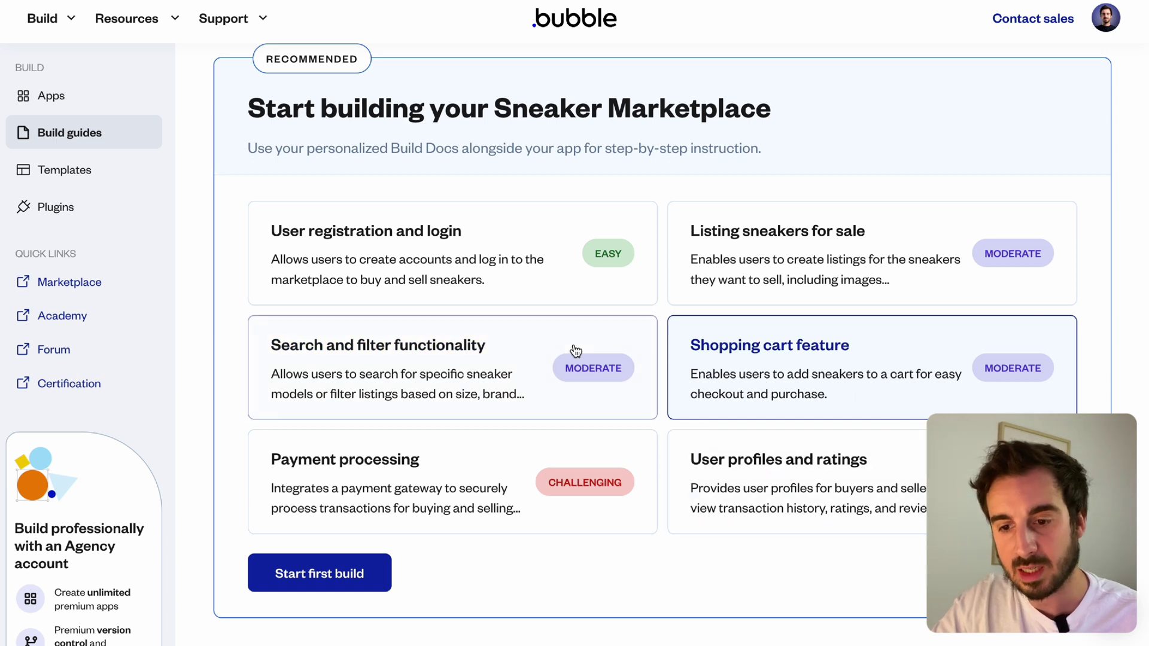
left_click(355, 587)
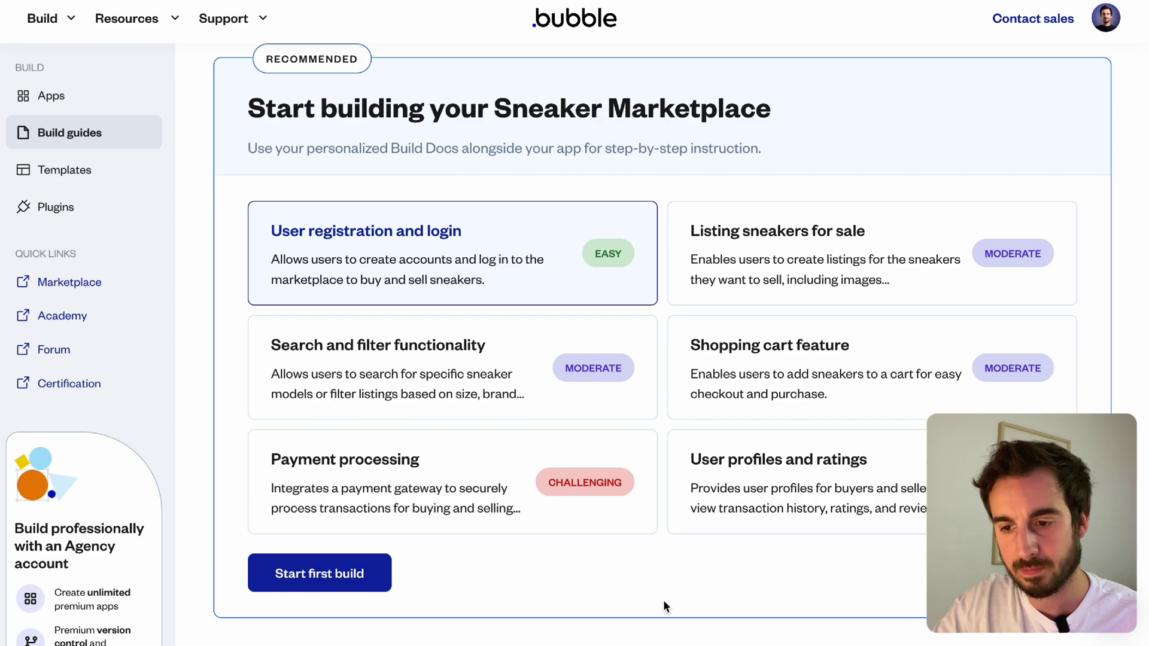
scroll(599, 319, "down", 2)
scroll(598, 318, "up", 2)
scroll(599, 318, "down", 5)
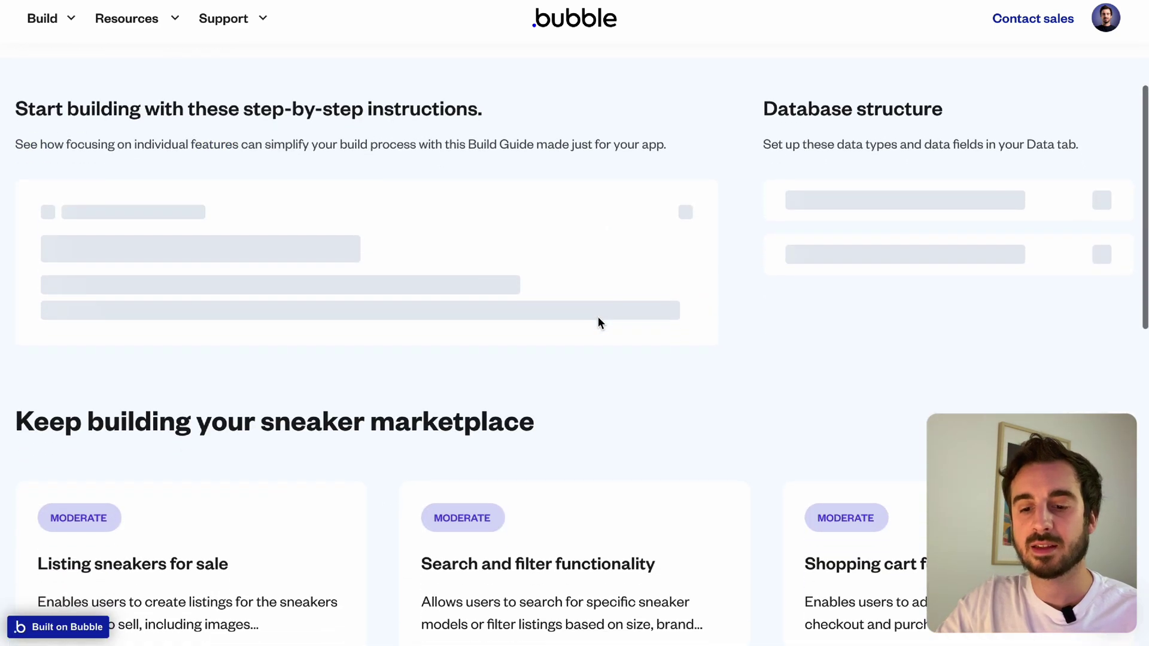
scroll(598, 318, "up", 5)
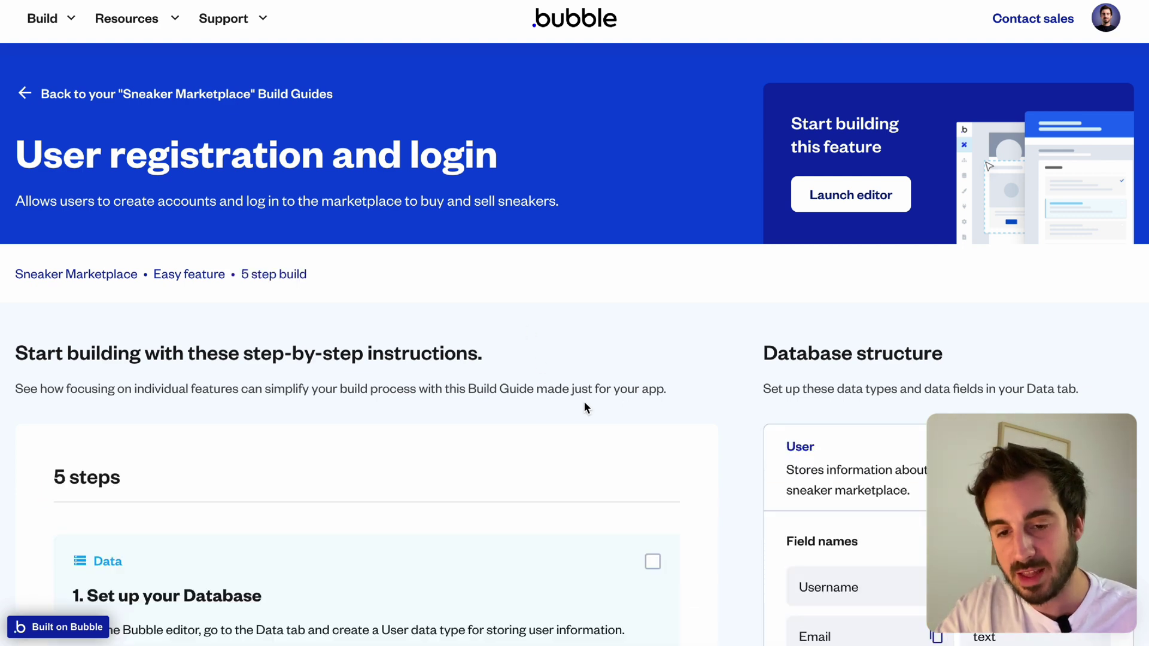
left_click_drag(27, 155, 513, 182)
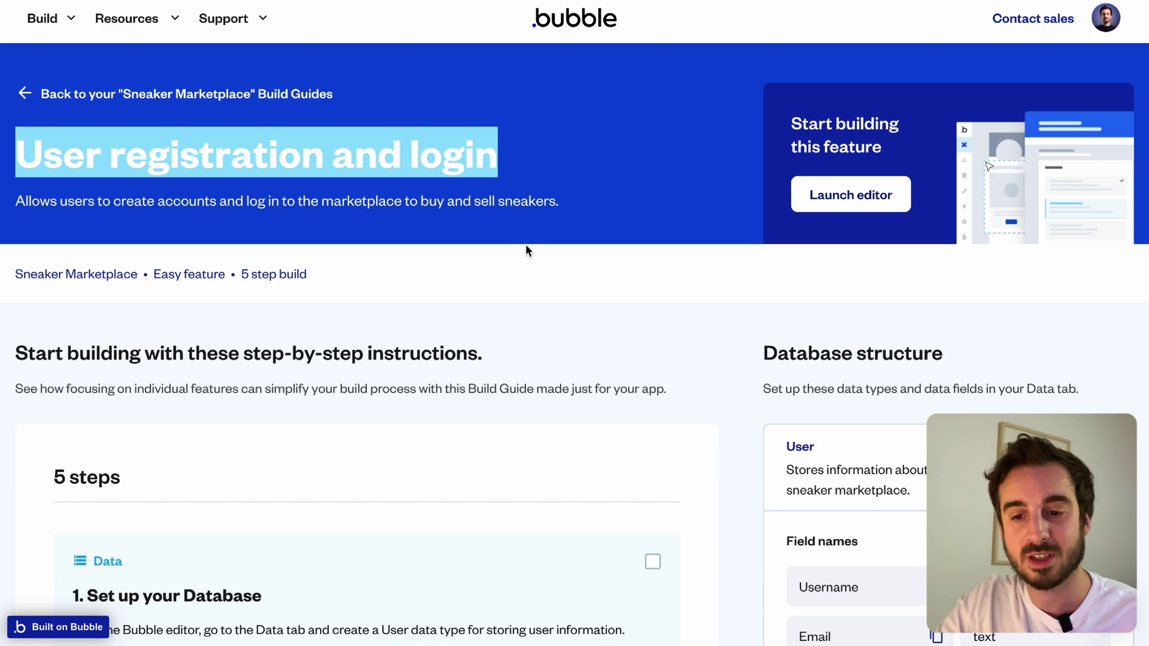
- Examine the guide's database structure, including the User data type's field names and suggested types
scroll(633, 359, "down", 4)
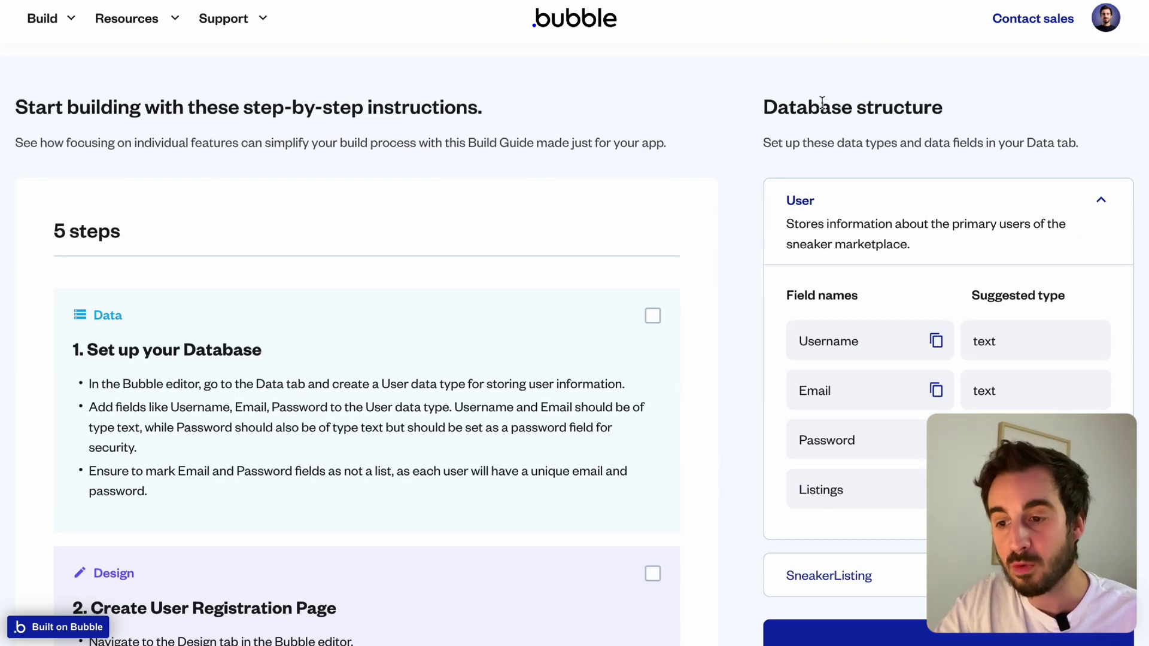
left_click_drag(761, 110, 953, 113)
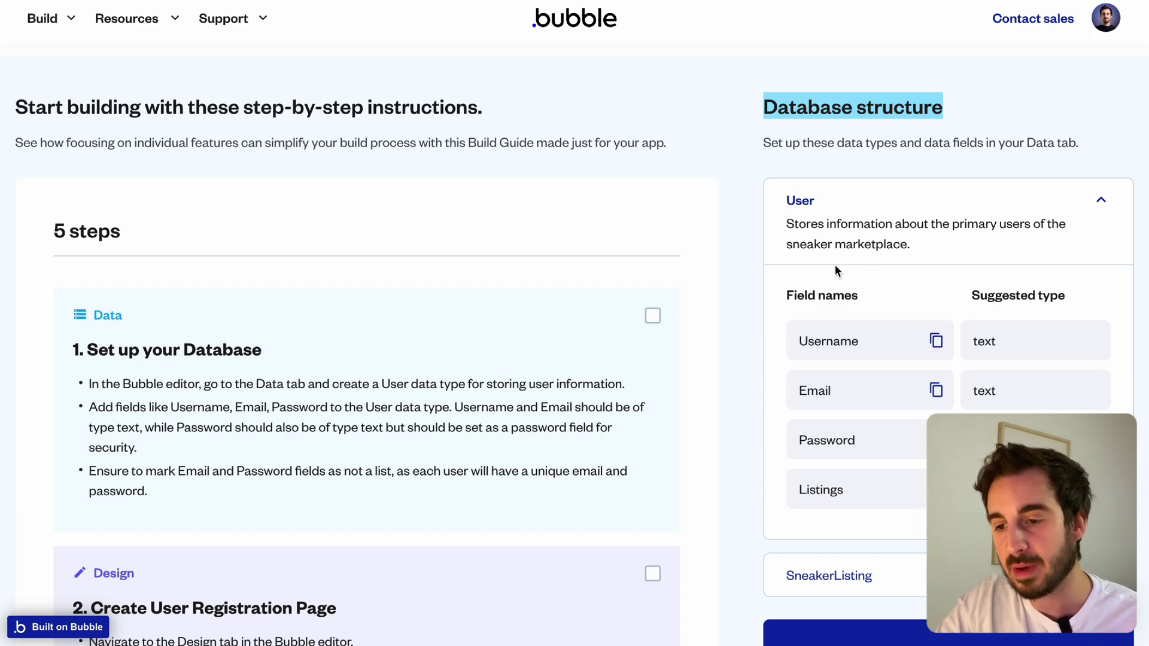
scroll(836, 269, "down", 2)
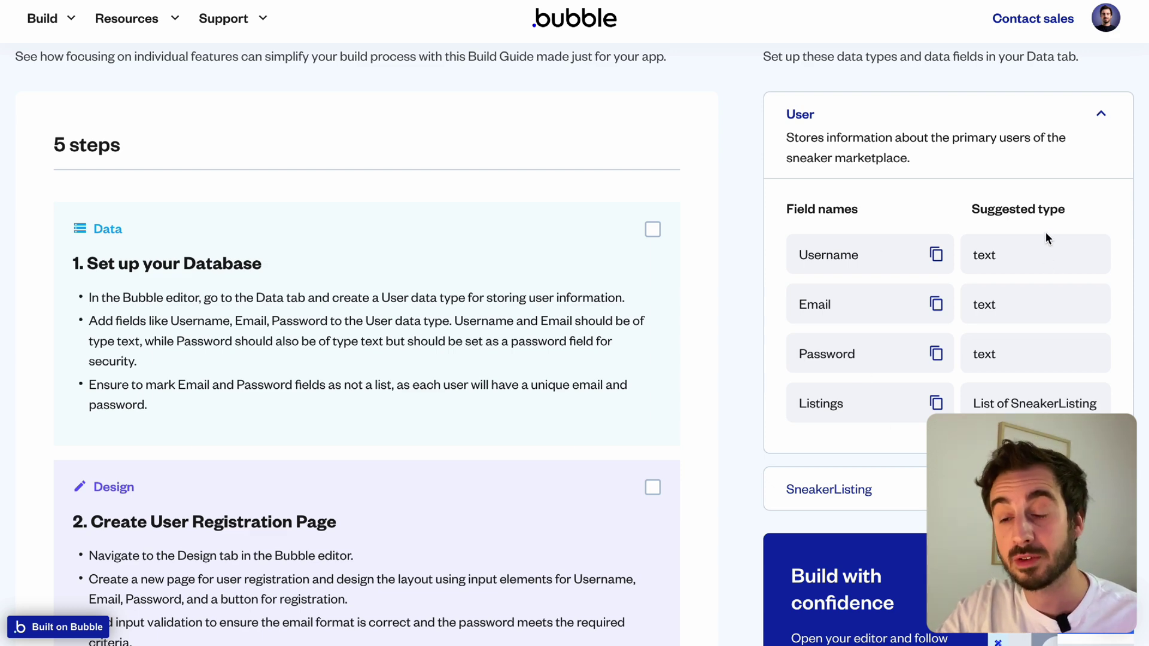
scroll(811, 211, "up", 1)
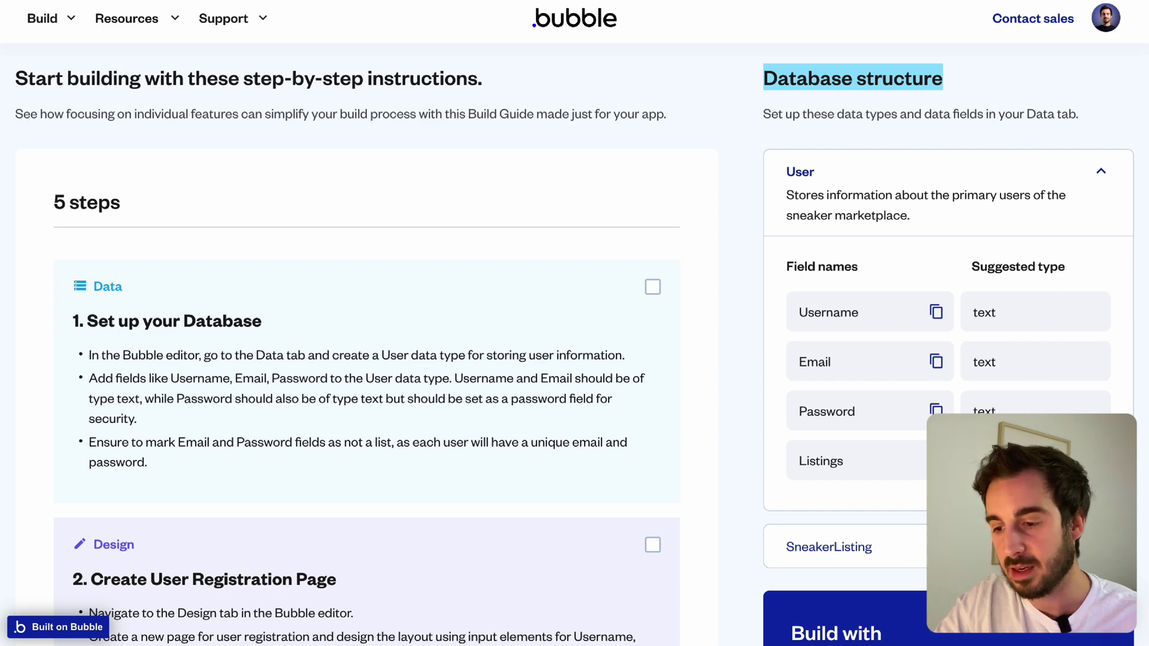
scroll(574, 345, "down", 1)
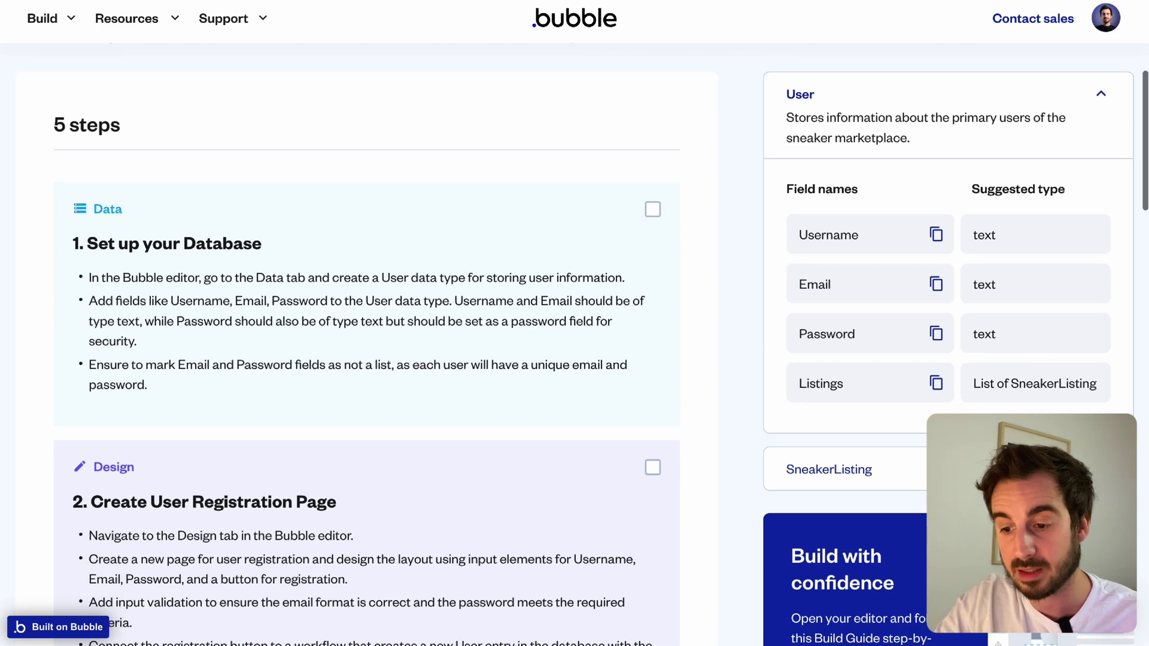
- Expand the SneakerListing data type and examine its fields alongside those of the User type
left_click(1056, 474)
scroll(1055, 477, "down", 3)
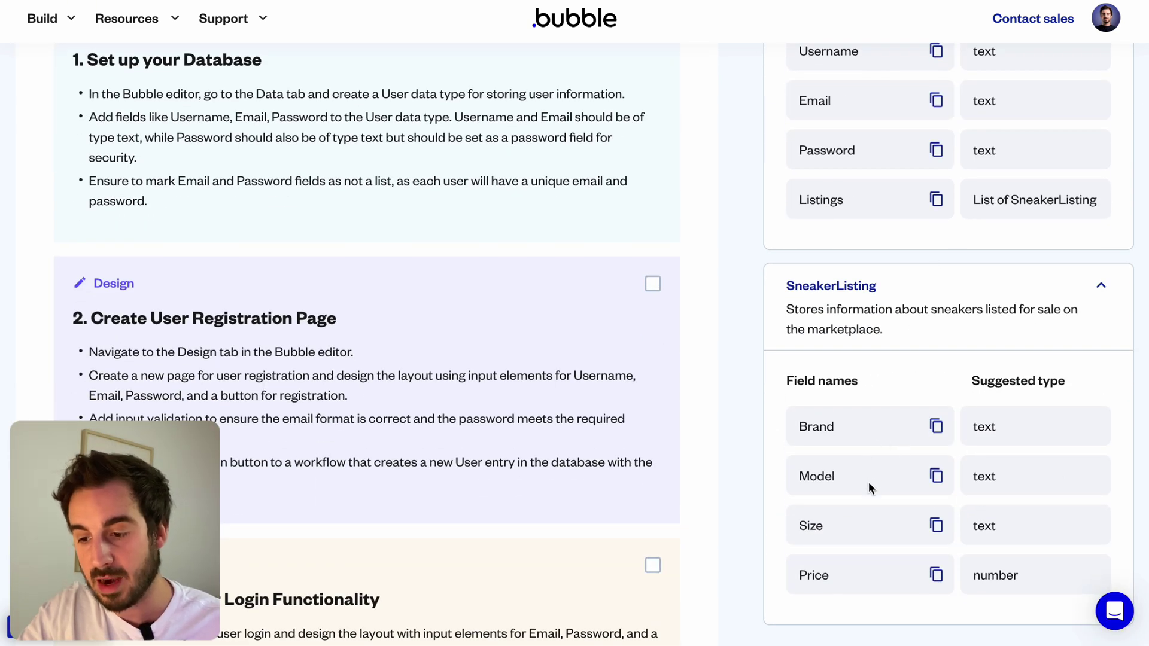
scroll(934, 360, "up", 2)
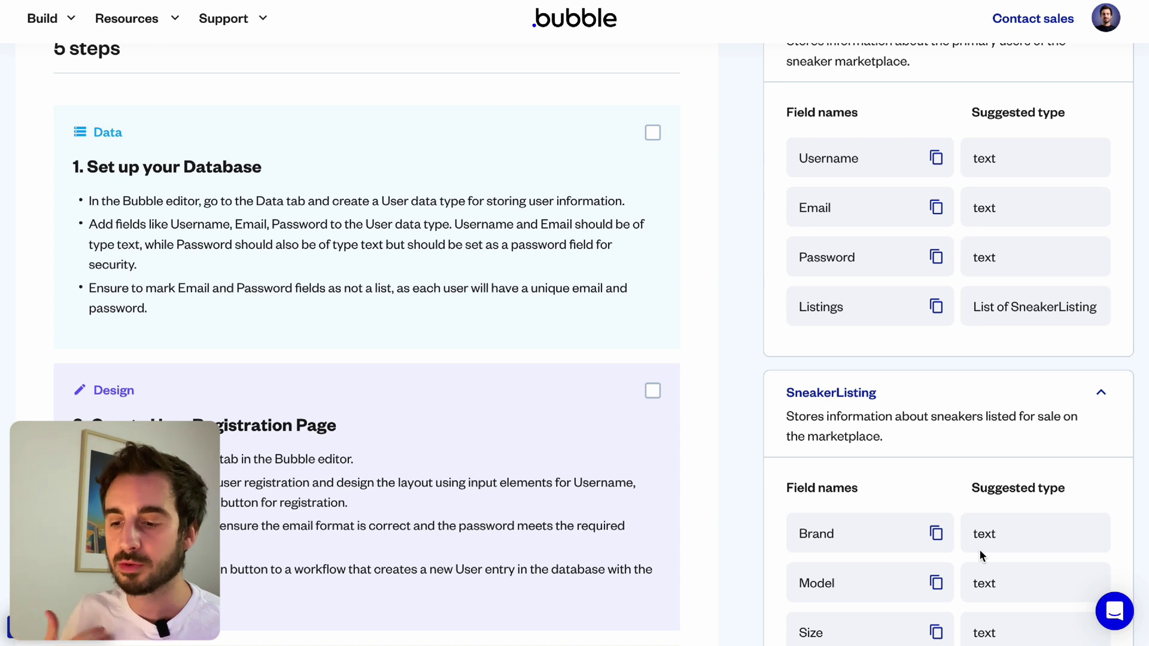
scroll(919, 464, "down", 1)
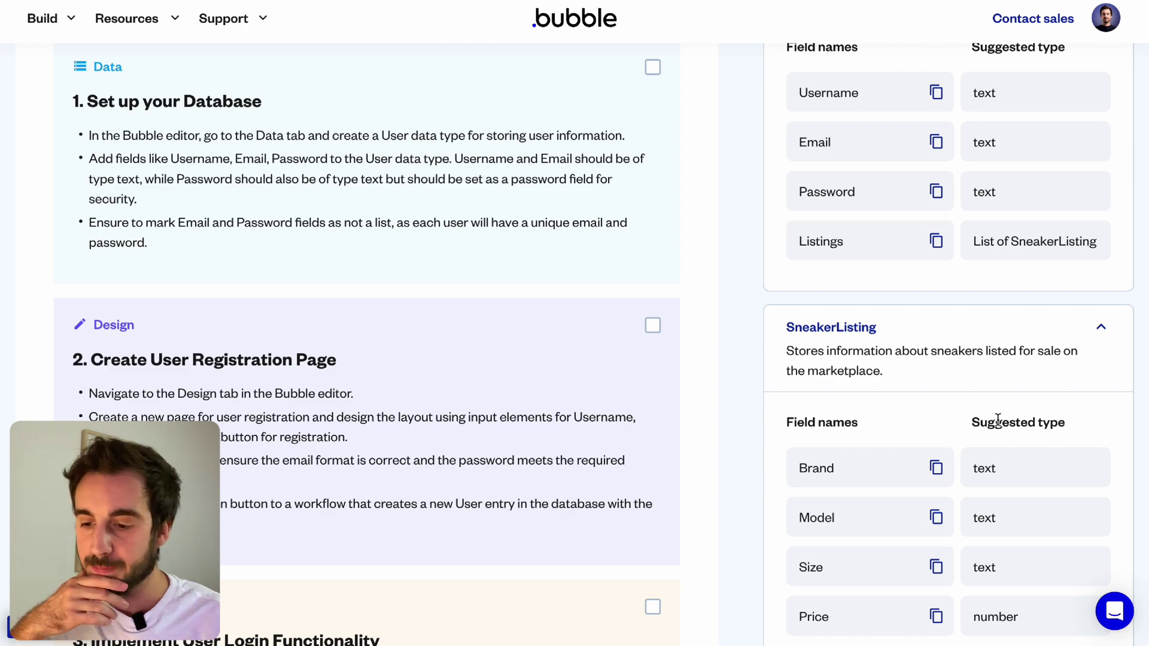
- Read through the registration guide's five build steps, from database setup to previewing and testing
scroll(998, 419, "down", 3)
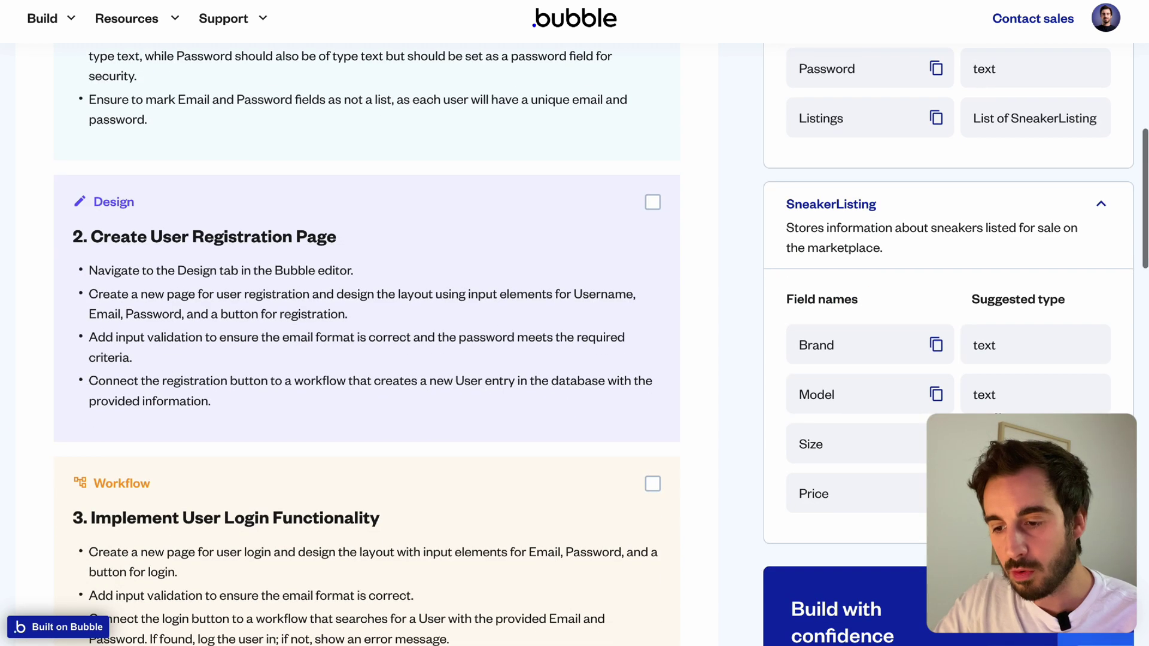
scroll(875, 331, "up", 9)
scroll(867, 414, "down", 3)
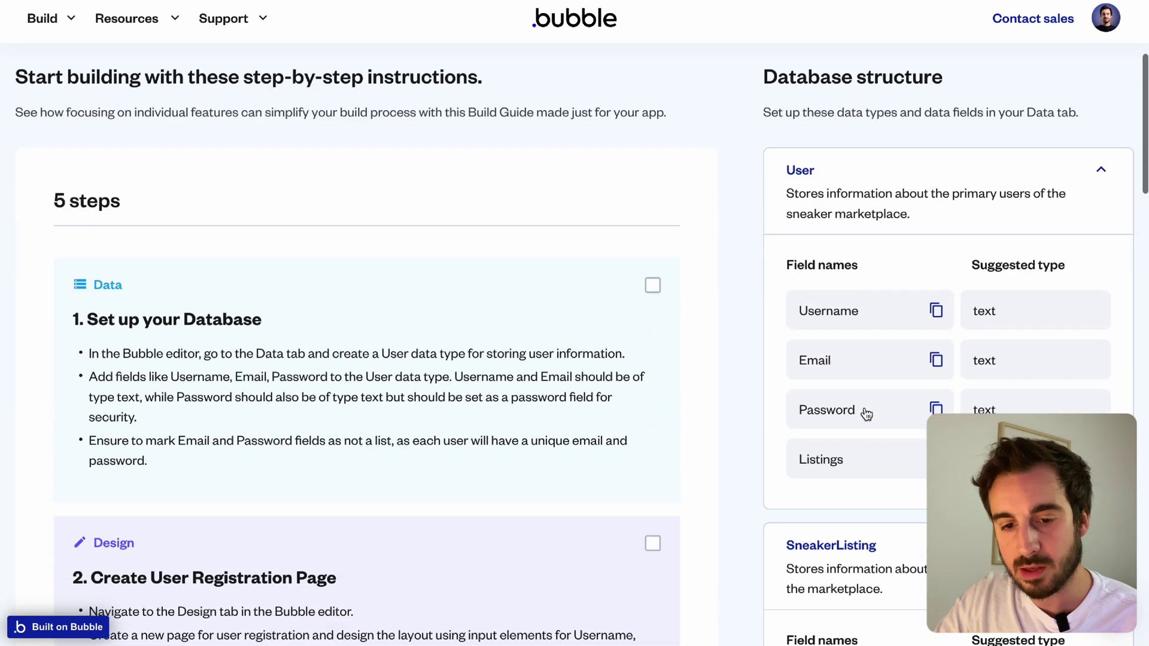
scroll(649, 357, "down", 3)
scroll(256, 163, "down", 3)
scroll(246, 128, "up", 1)
scroll(243, 179, "down", 1)
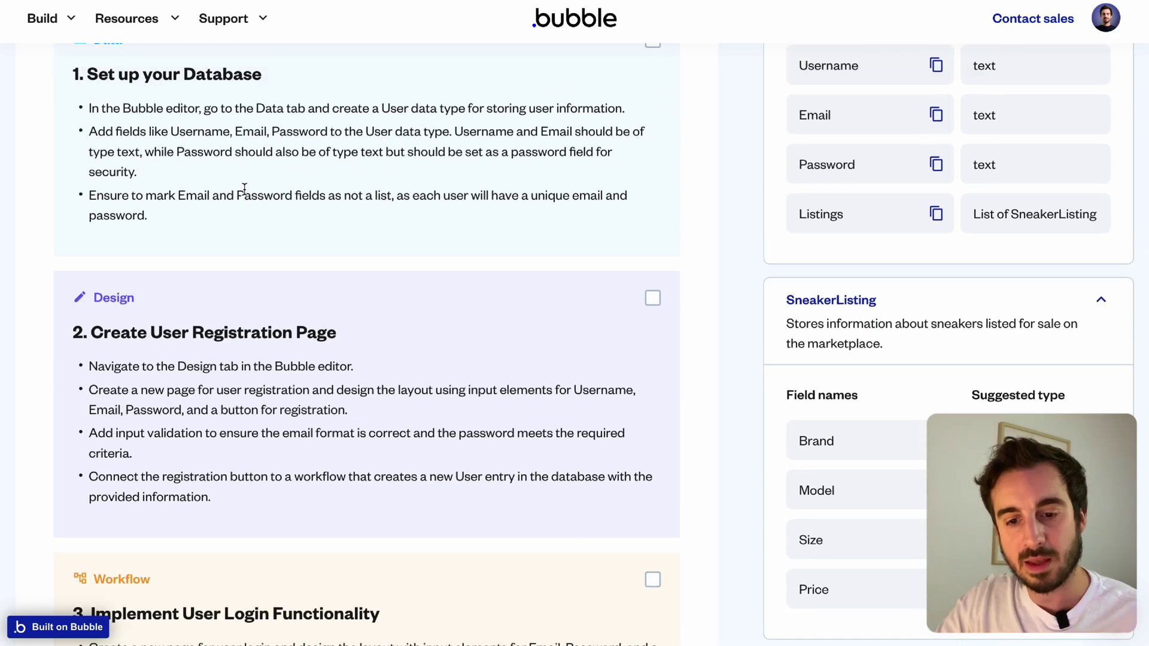
scroll(242, 190, "down", 2)
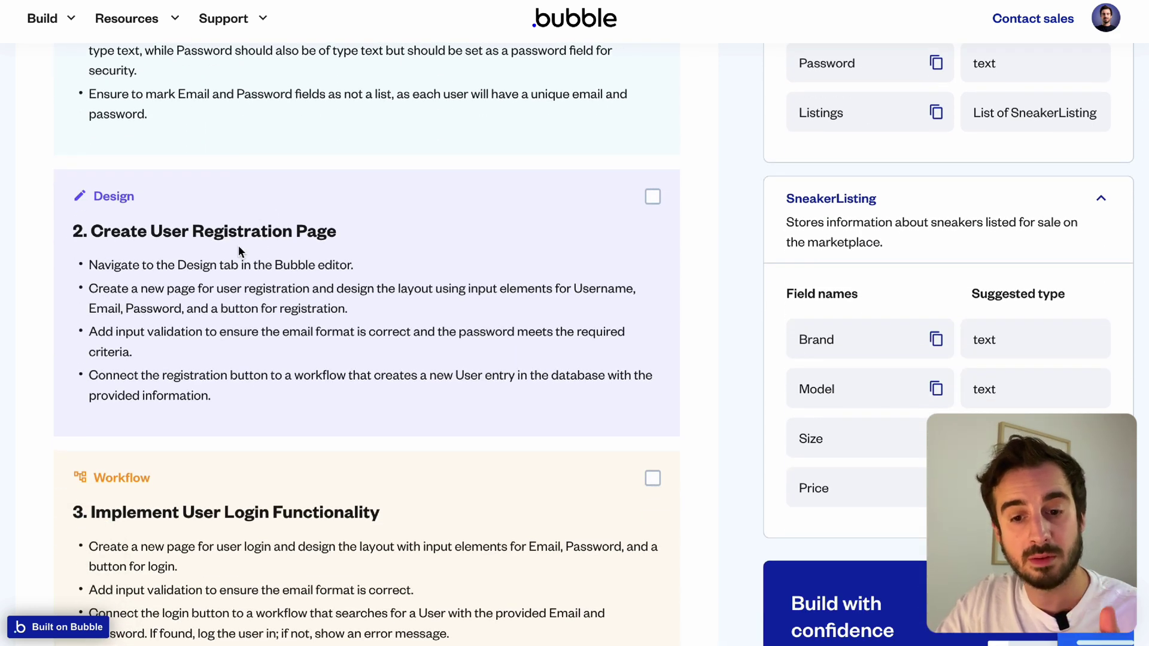
scroll(247, 383, "down", 3)
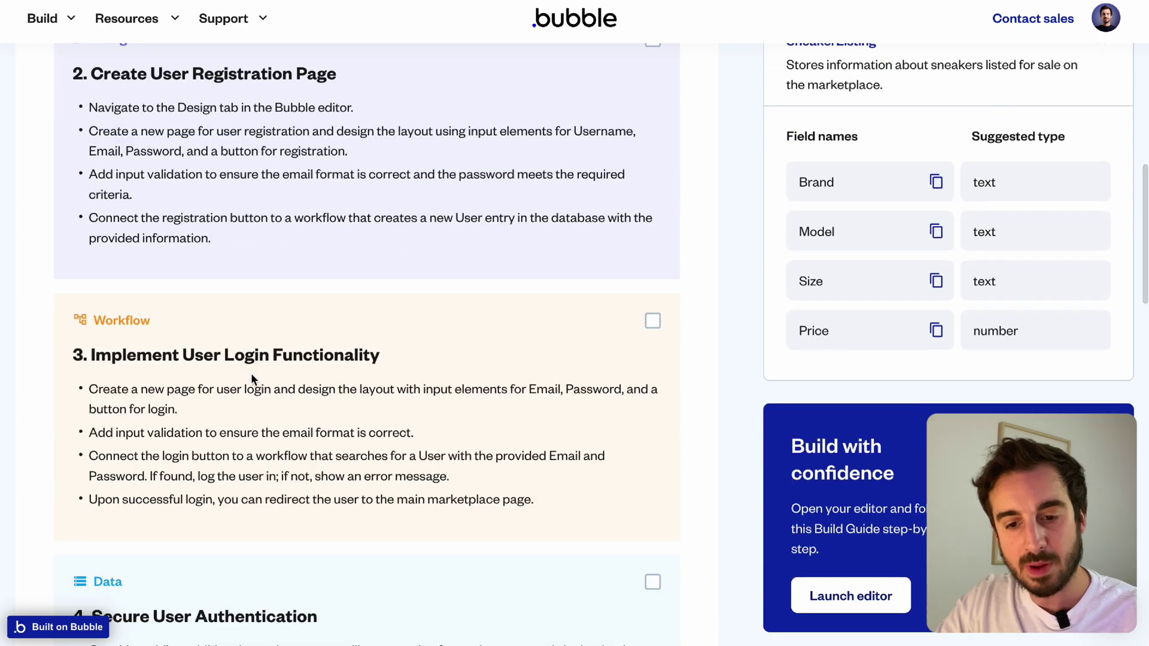
scroll(366, 387, "down", 4)
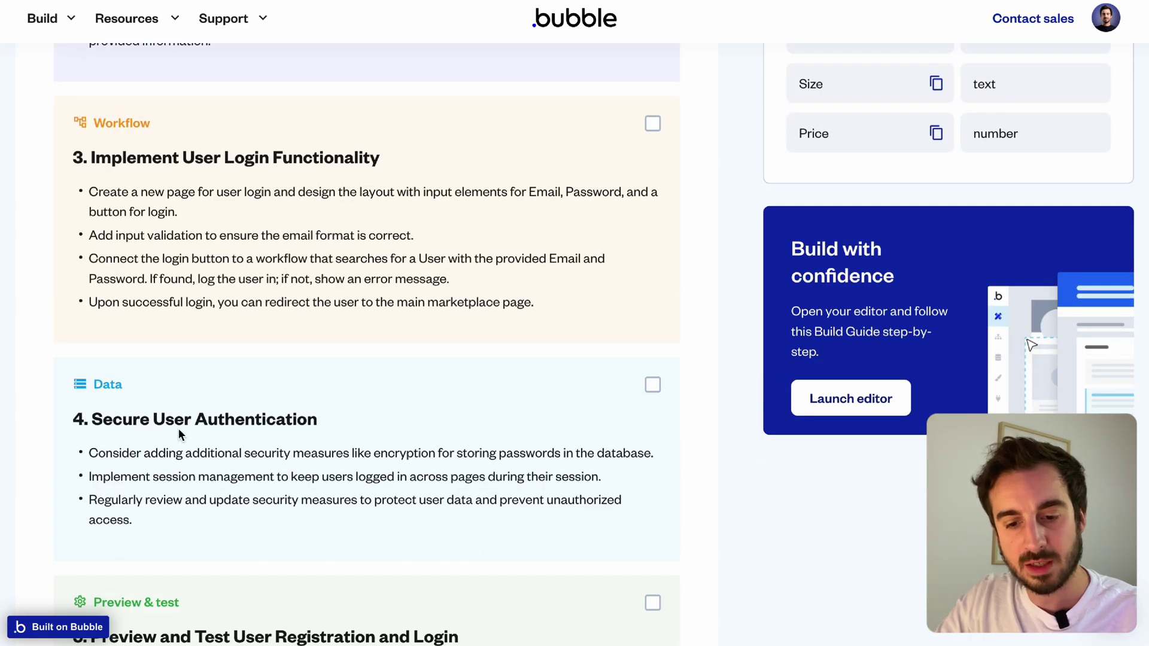
scroll(287, 450, "down", 4)
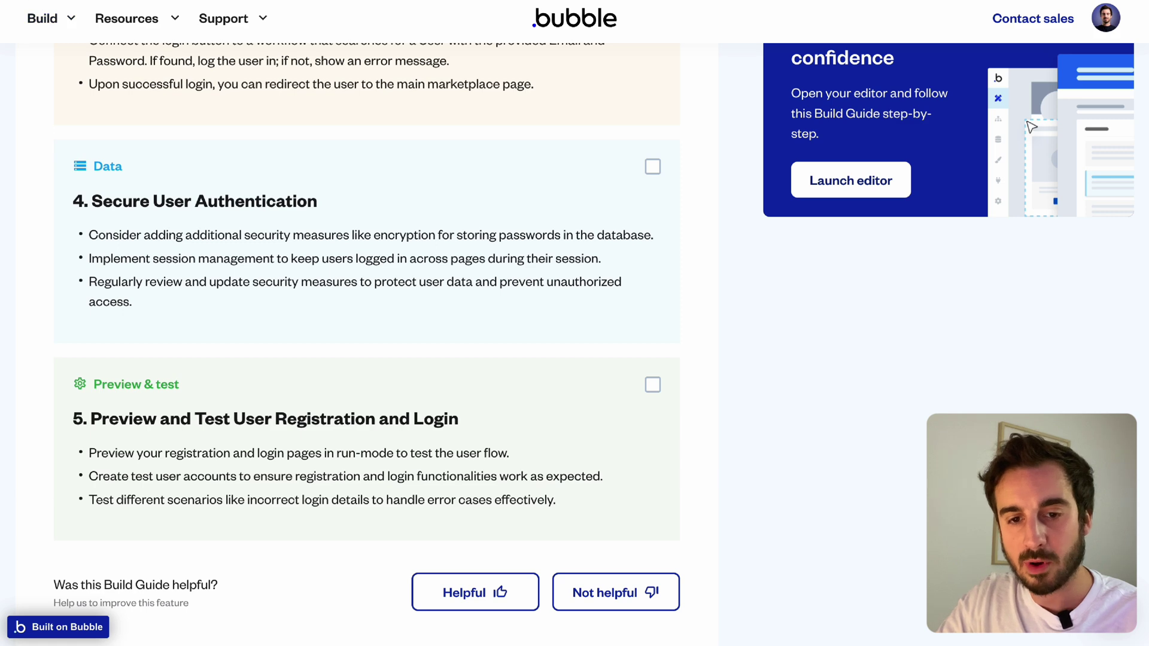
- Return to the sneaker marketplace guide overview and open the Listing sneakers for sale guide
key("alt+Left")
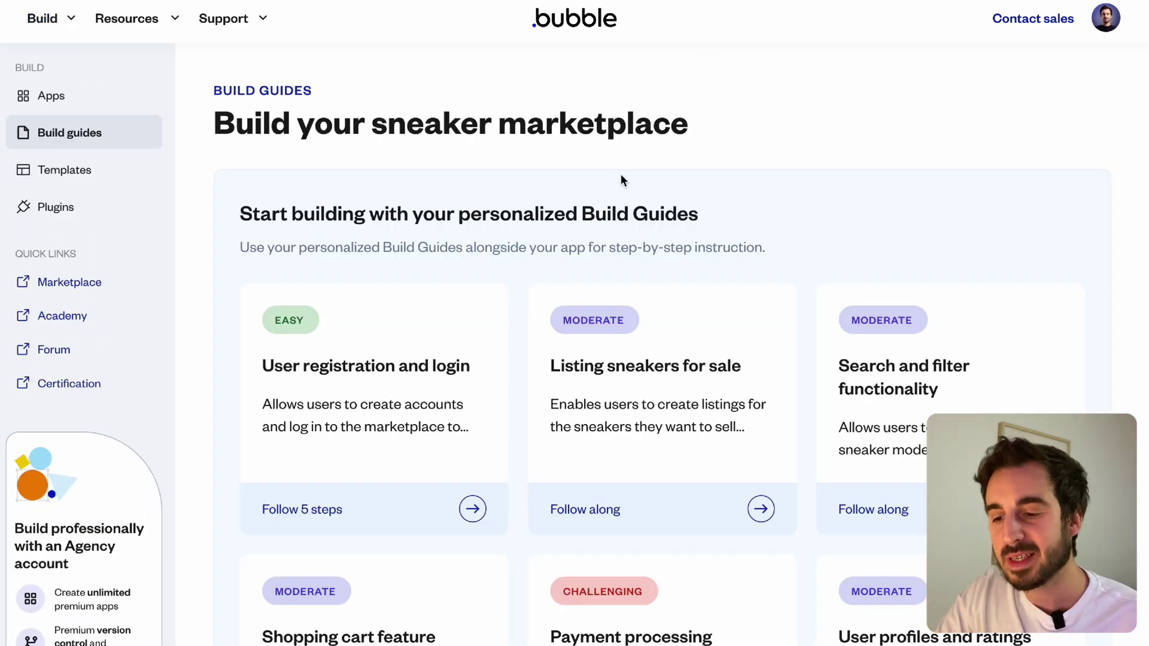
scroll(621, 176, "down", 3)
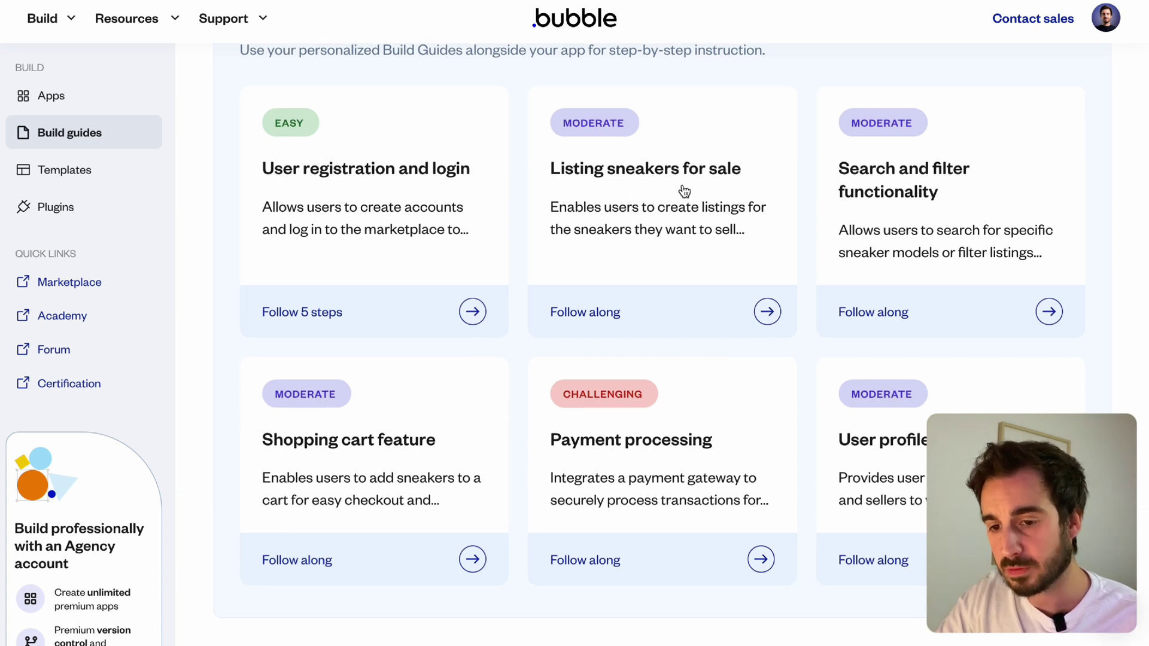
left_click(766, 313)
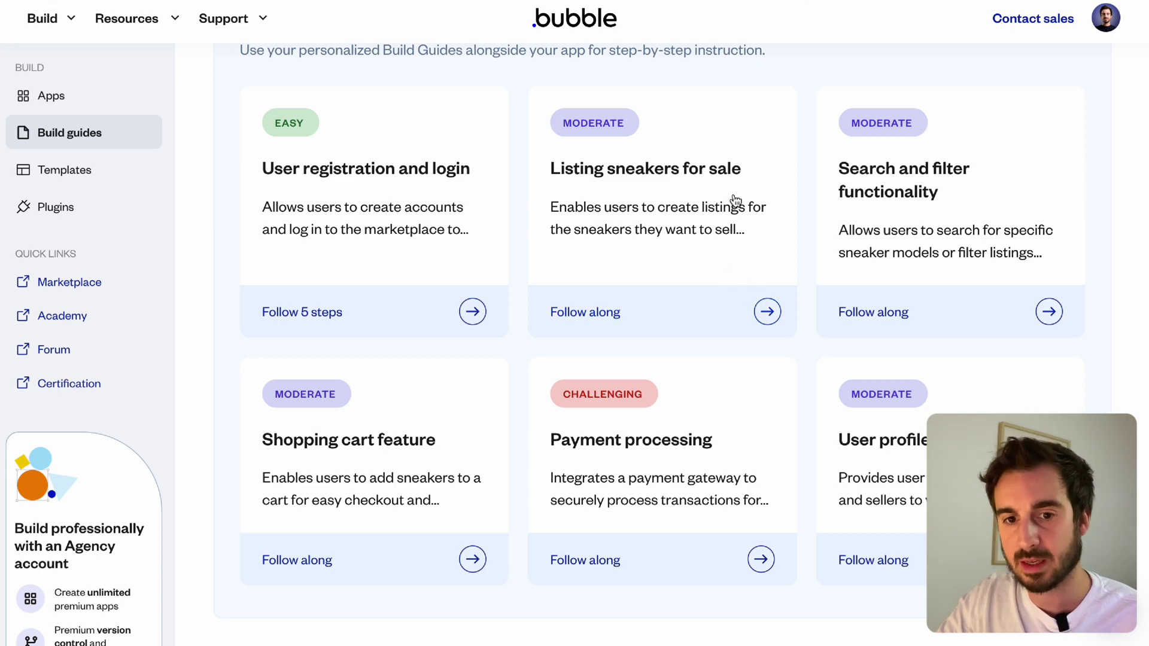
- Read through the Listing sneakers for sale guide, covering its User data type and the build steps for creating and displaying listings
scroll(736, 200, "down", 1)
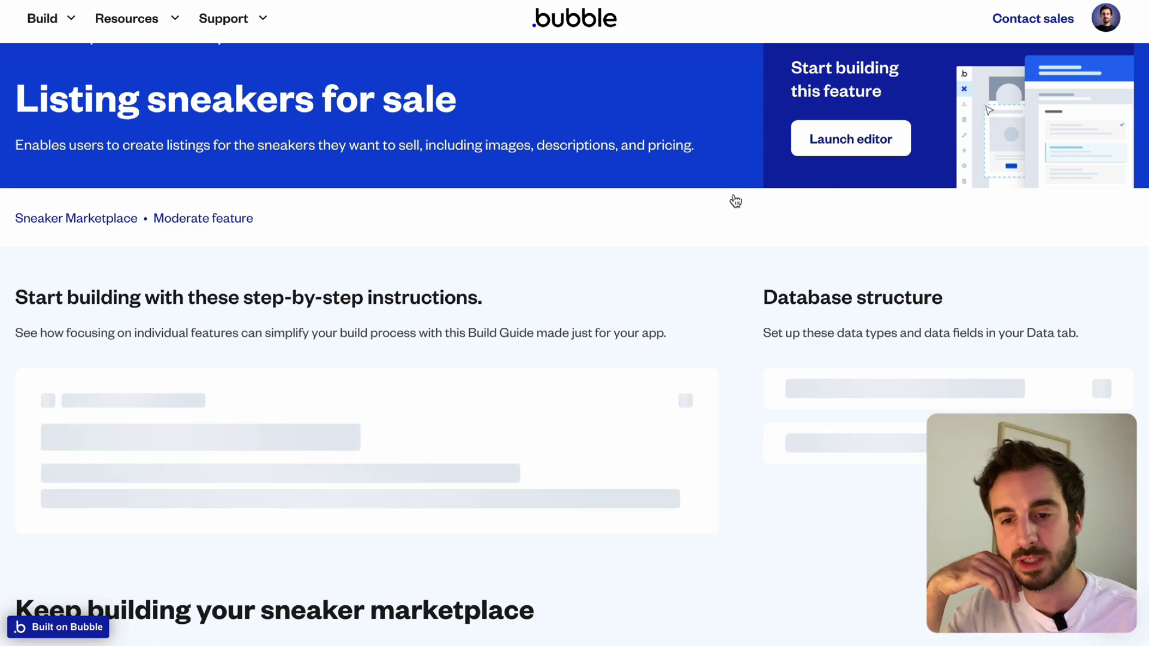
scroll(640, 243, "down", 4)
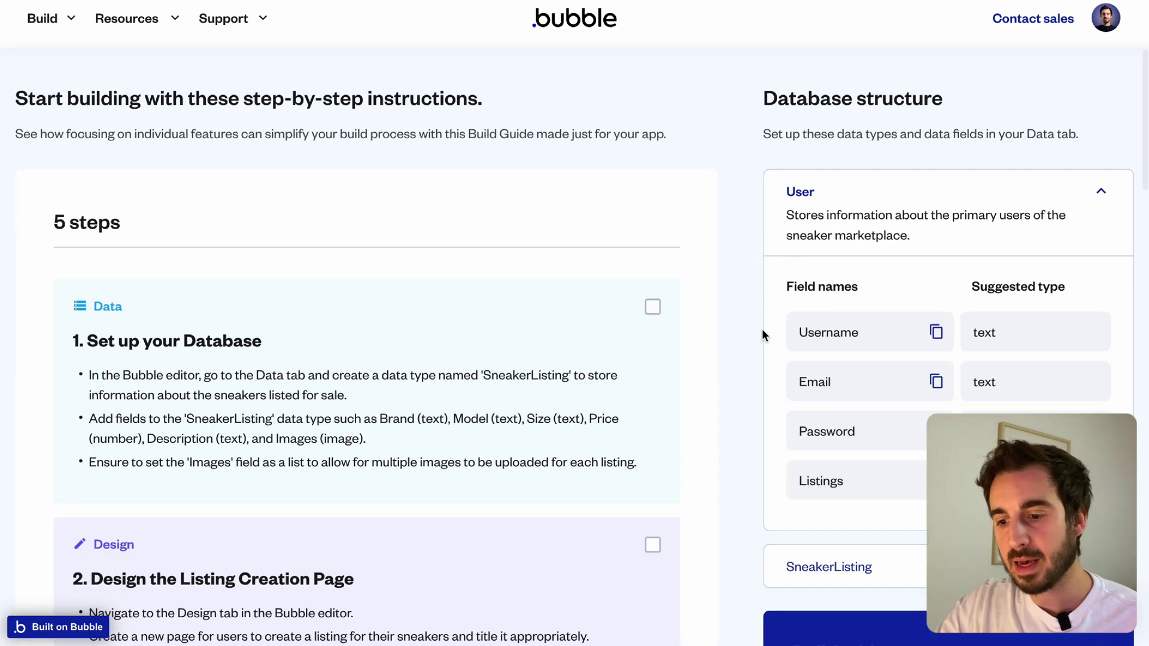
scroll(780, 312, "up", 4)
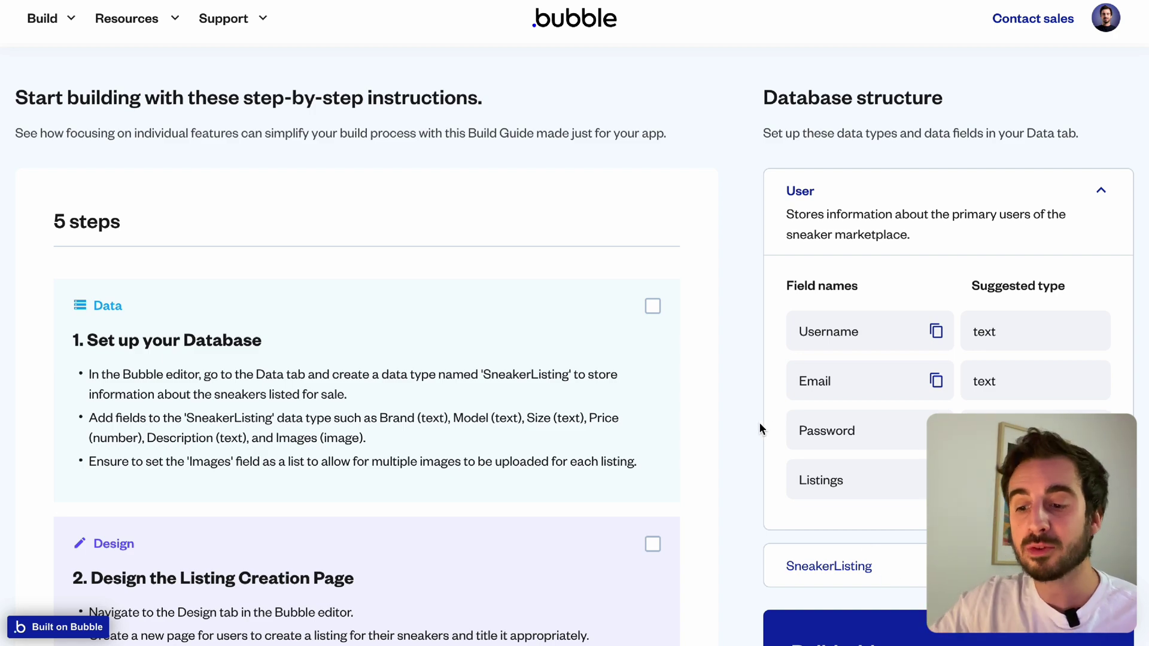
scroll(760, 429, "down", 6)
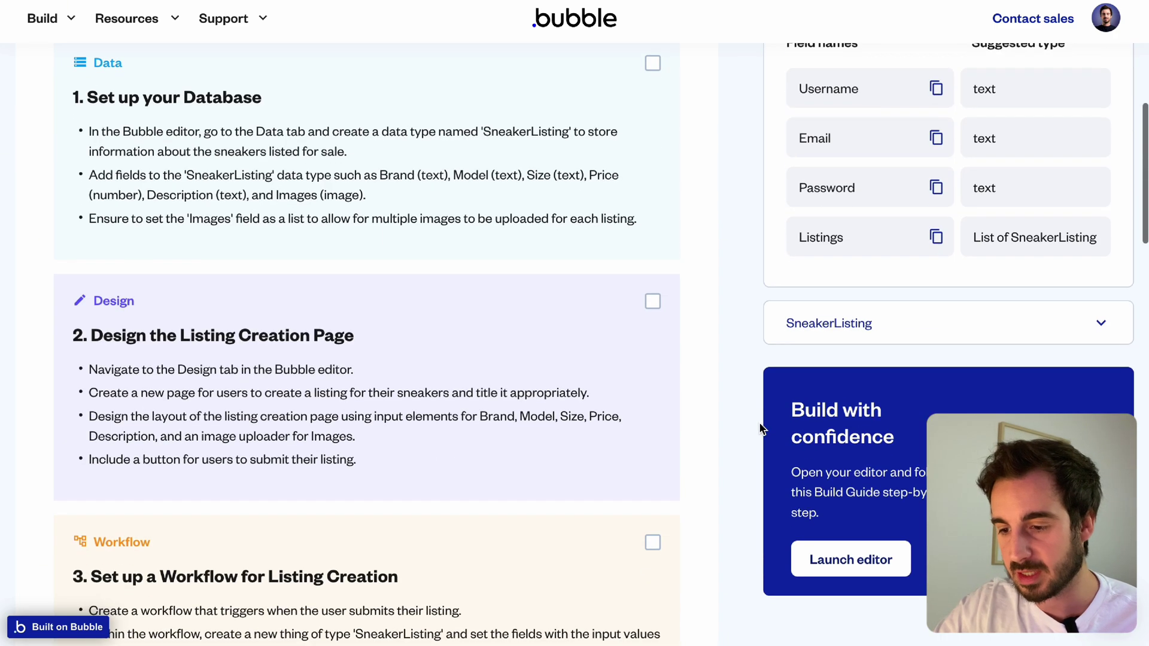
scroll(709, 344, "up", 5)
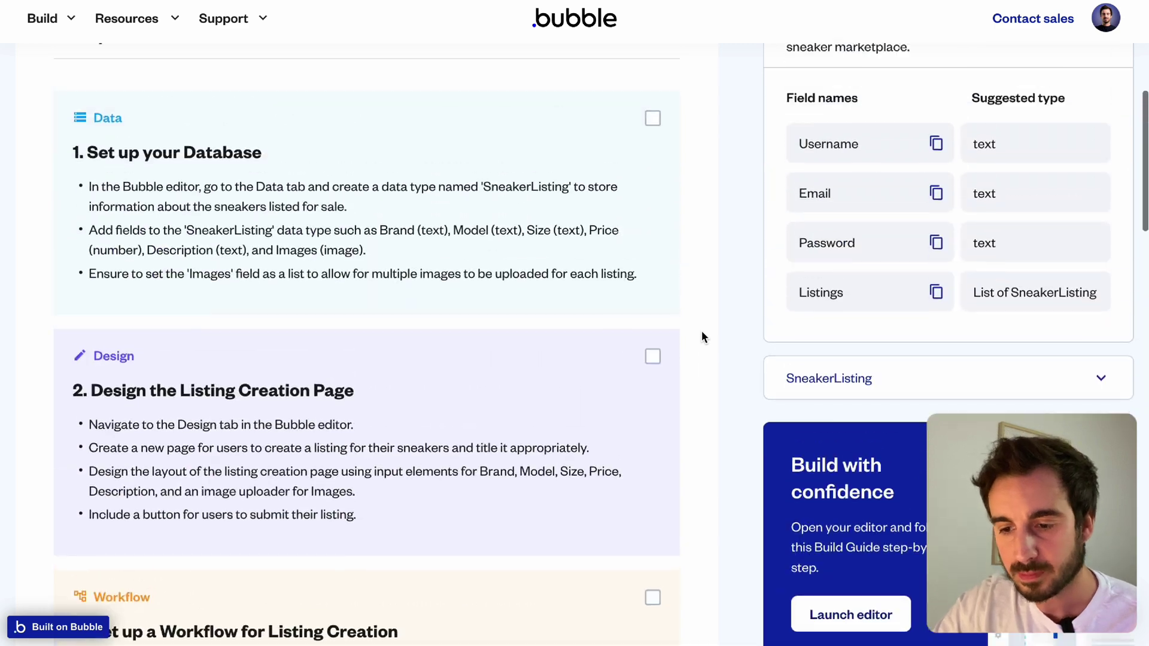
scroll(226, 275, "down", 2)
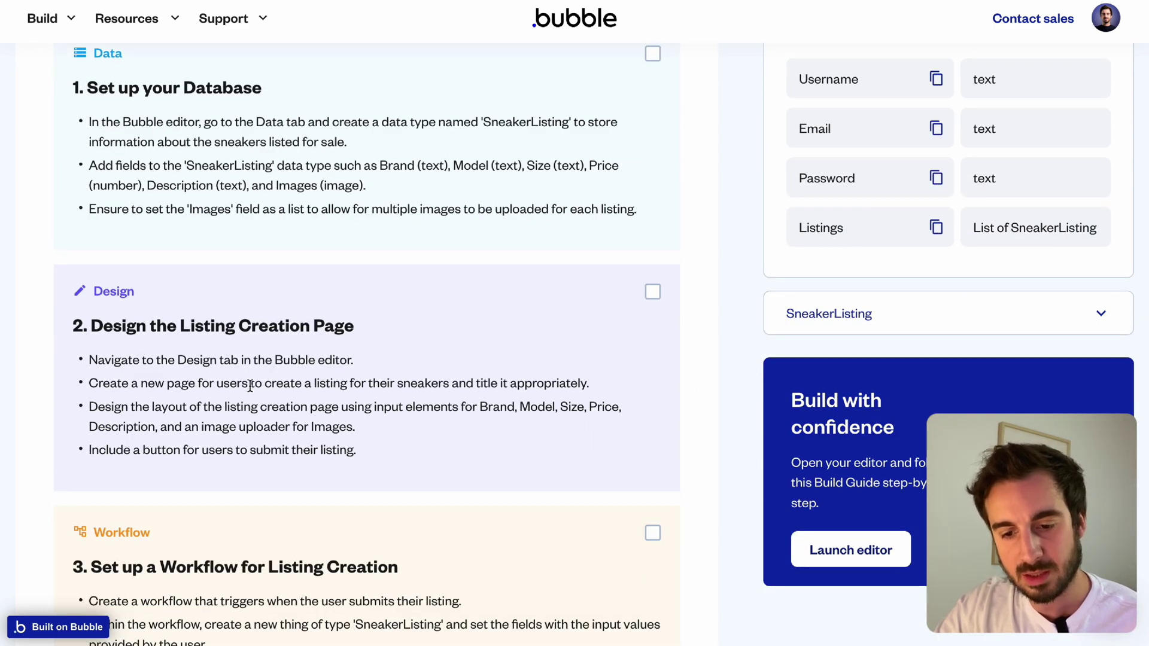
scroll(274, 440, "down", 1)
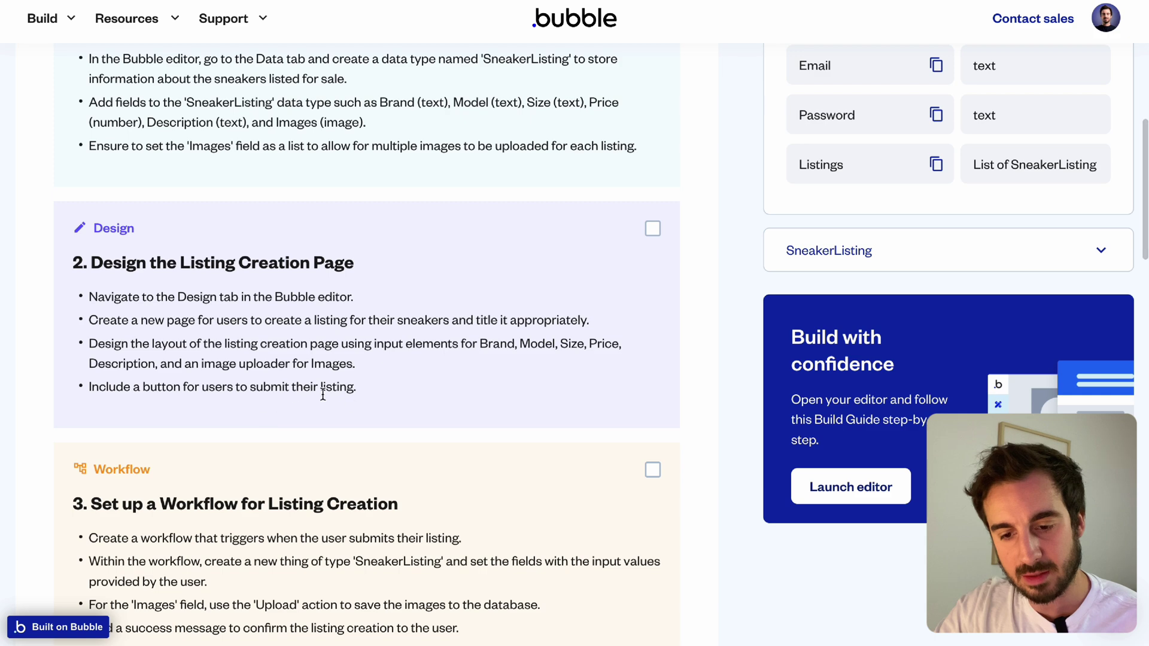
scroll(328, 397, "down", 3)
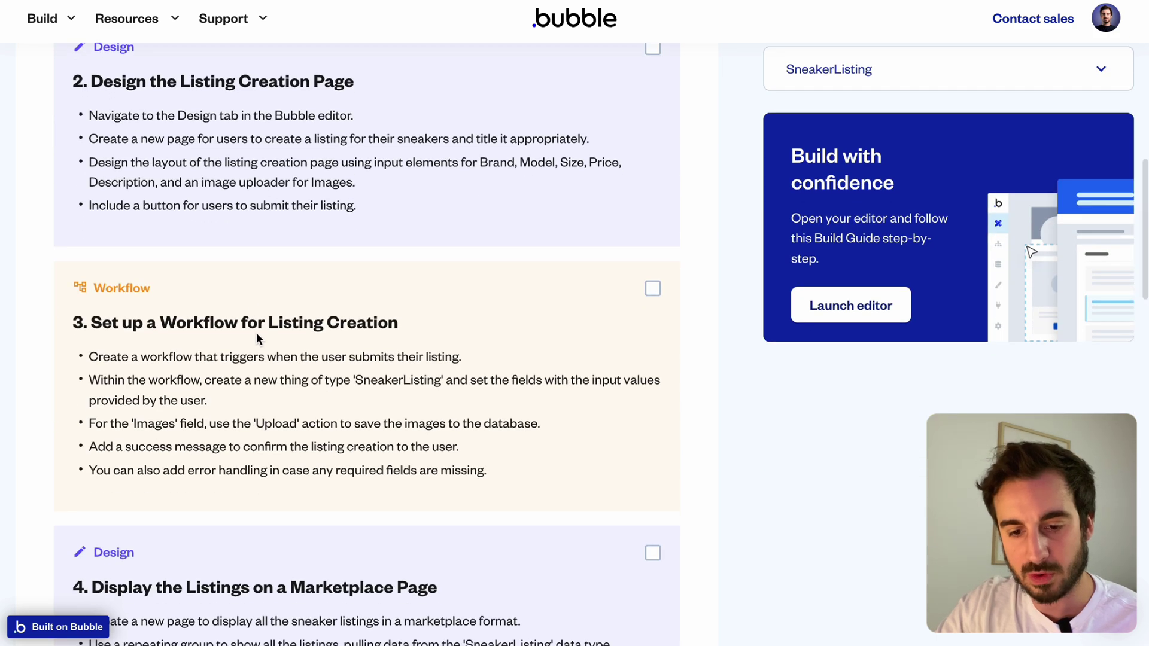
scroll(283, 395, "down", 3)
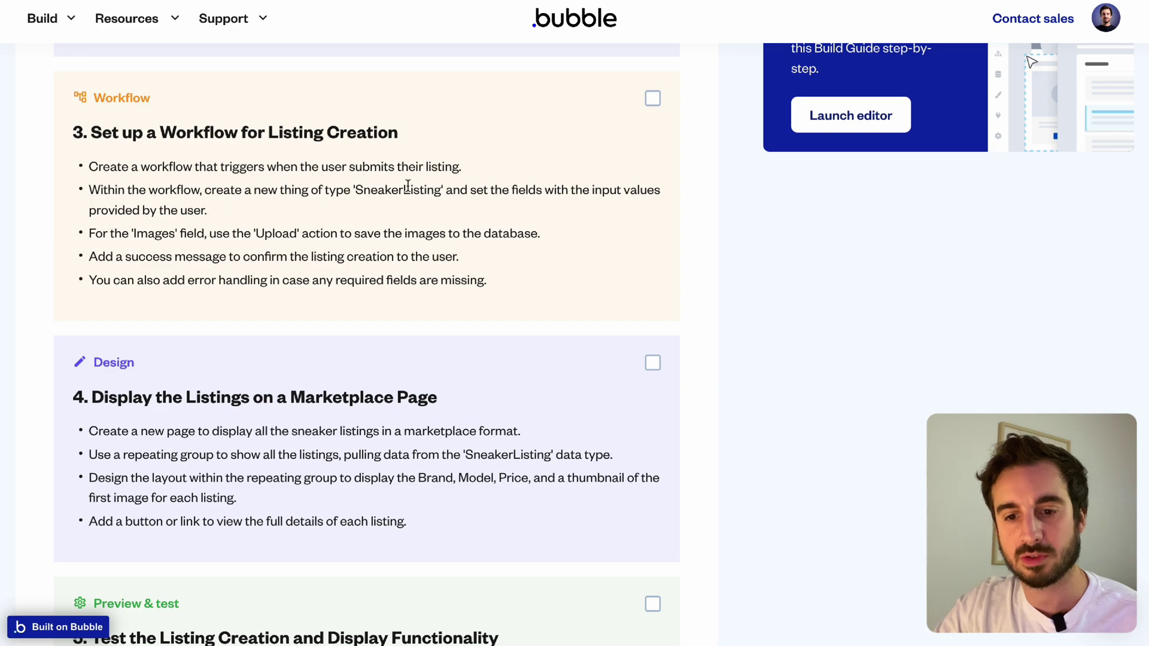
scroll(356, 268, "down", 3)
scroll(356, 272, "up", 15)
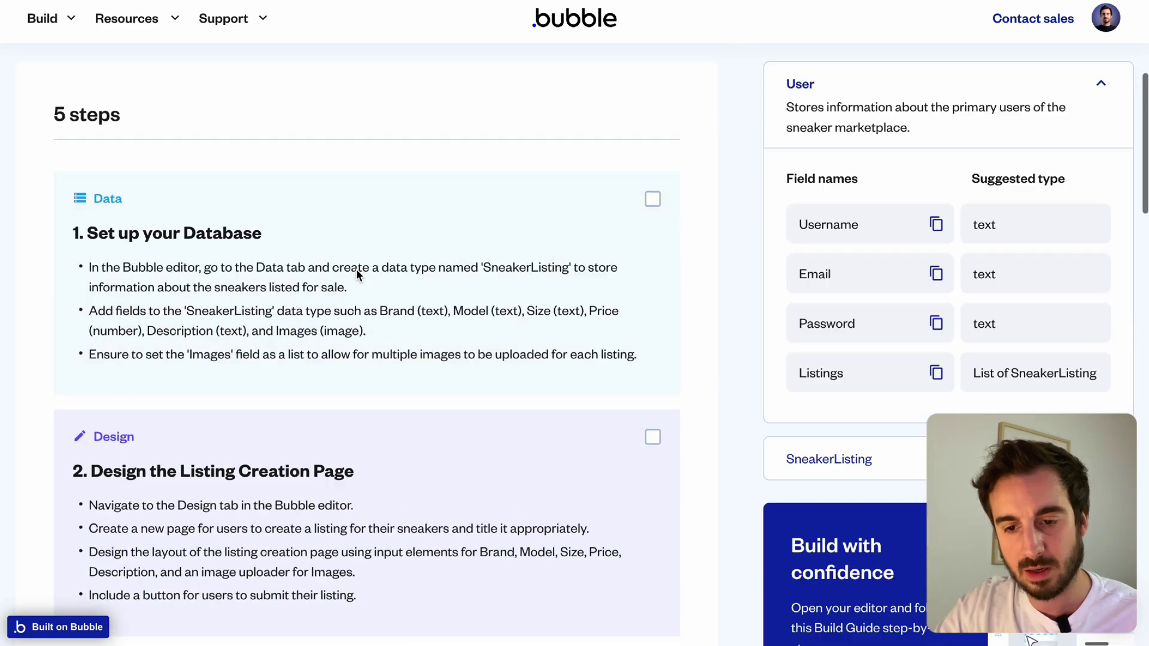
- Duplicate the guide's browser tab, switch to the app editor, and look at the options for adding a new page
right_click(125, 0)
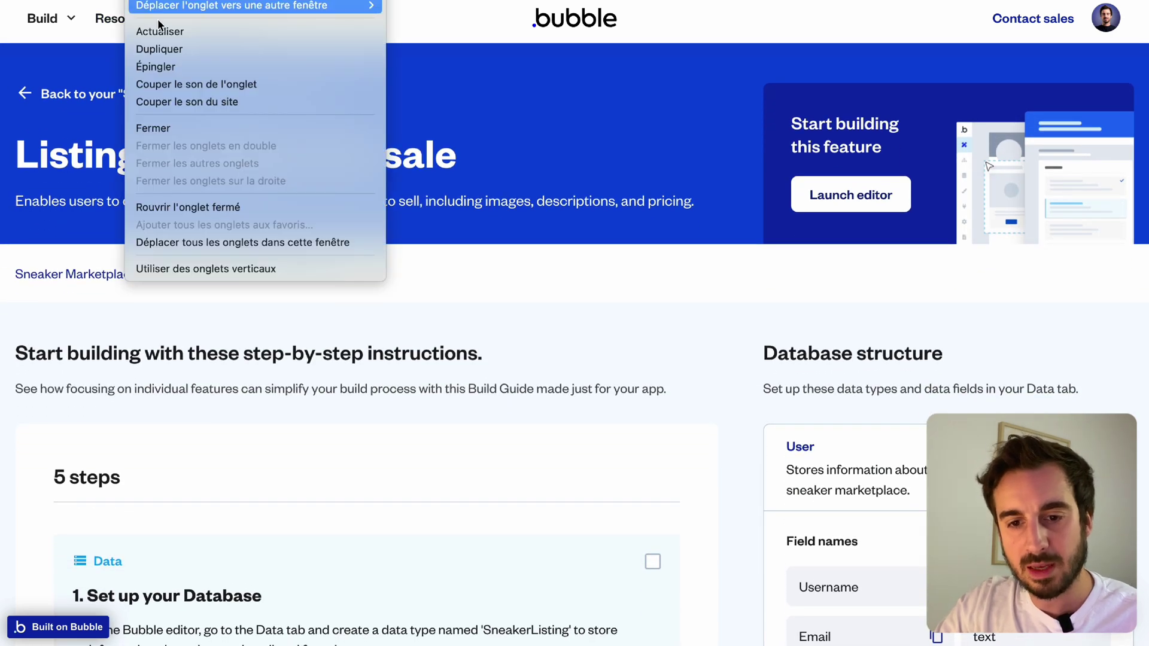
left_click(167, 52)
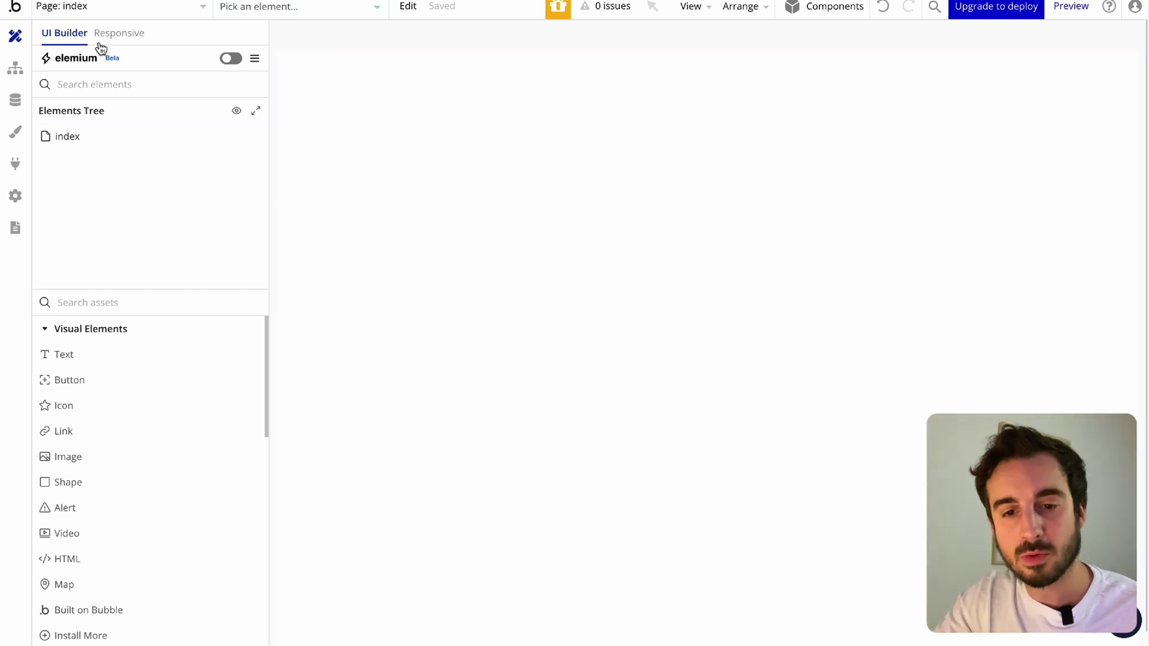
left_click(124, 8)
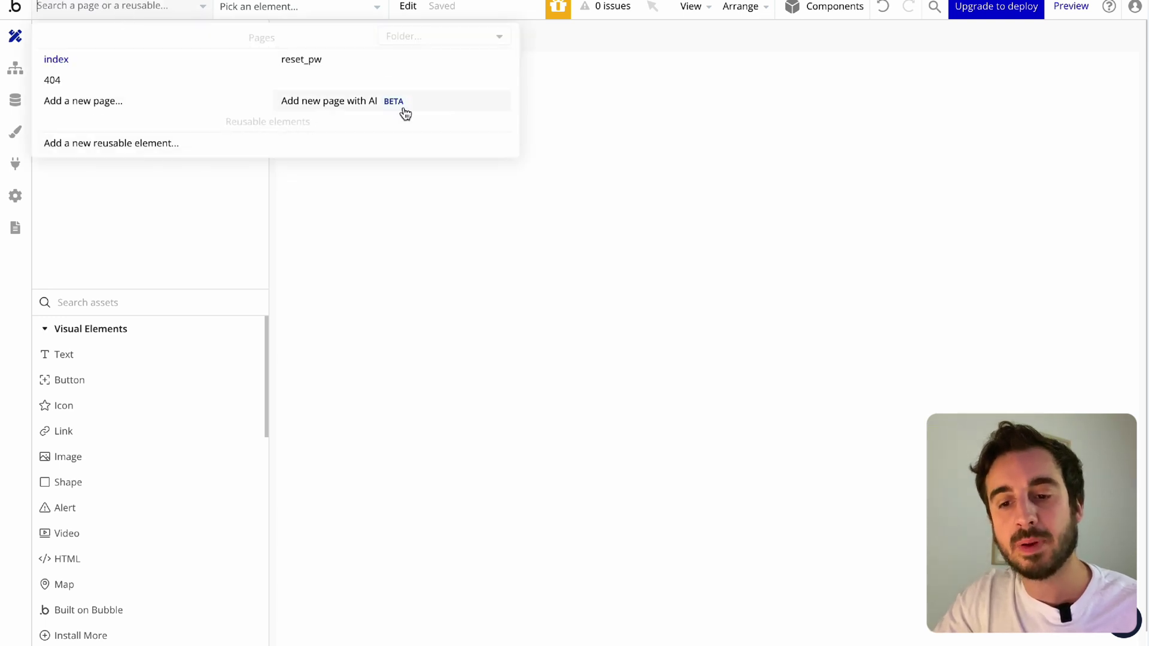
mouse_move(403, 111)
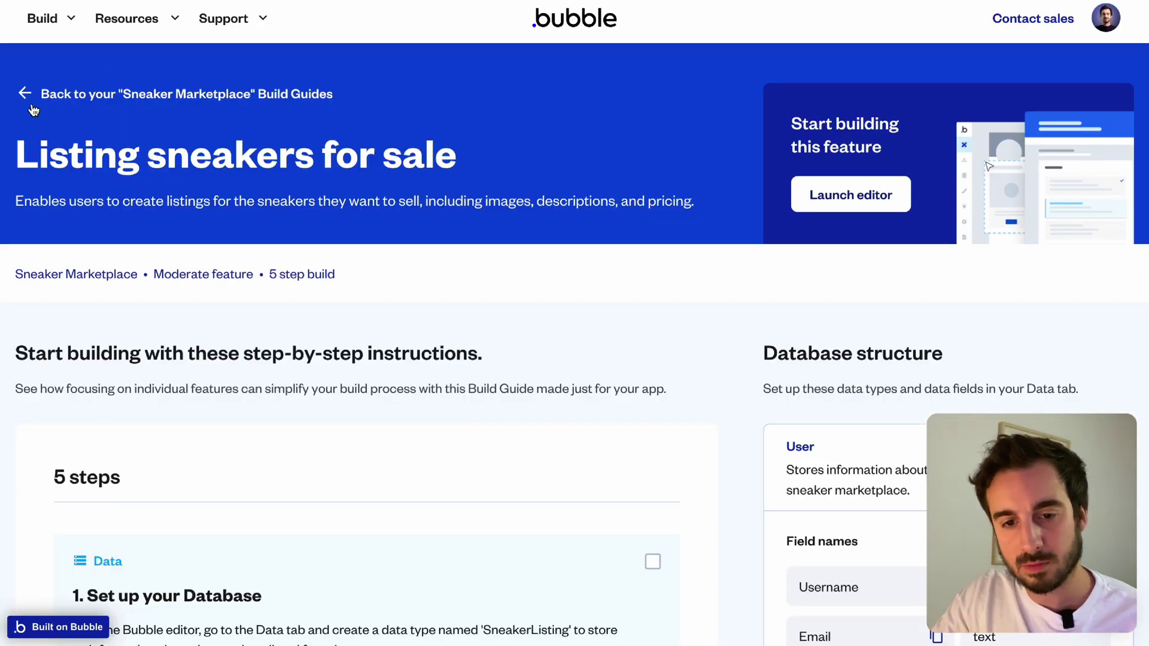
- Return to the sneaker marketplace guide overview and look over the remaining feature guides
key("alt+Left")
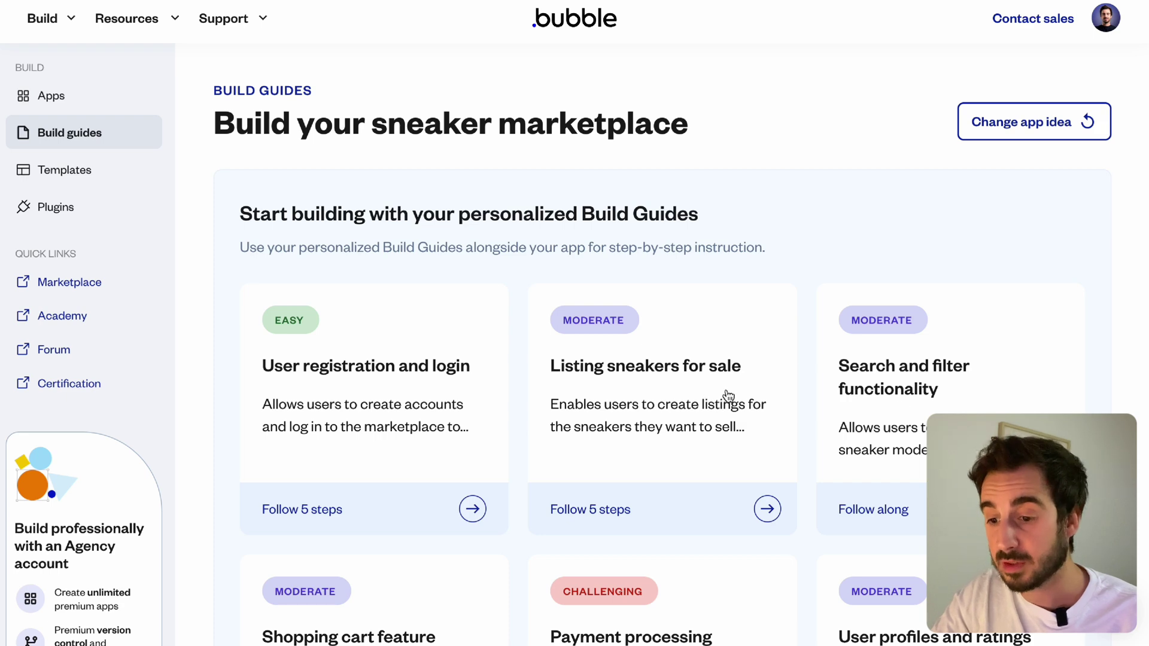
scroll(954, 400, "down", 2)
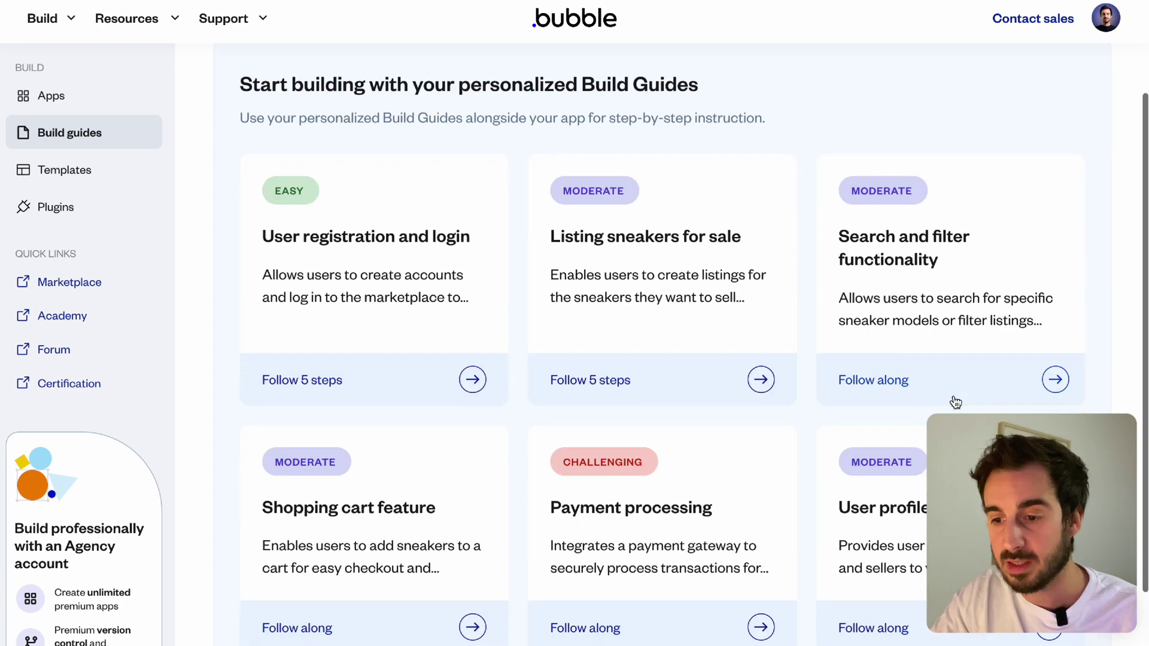
scroll(774, 282, "down", 1)
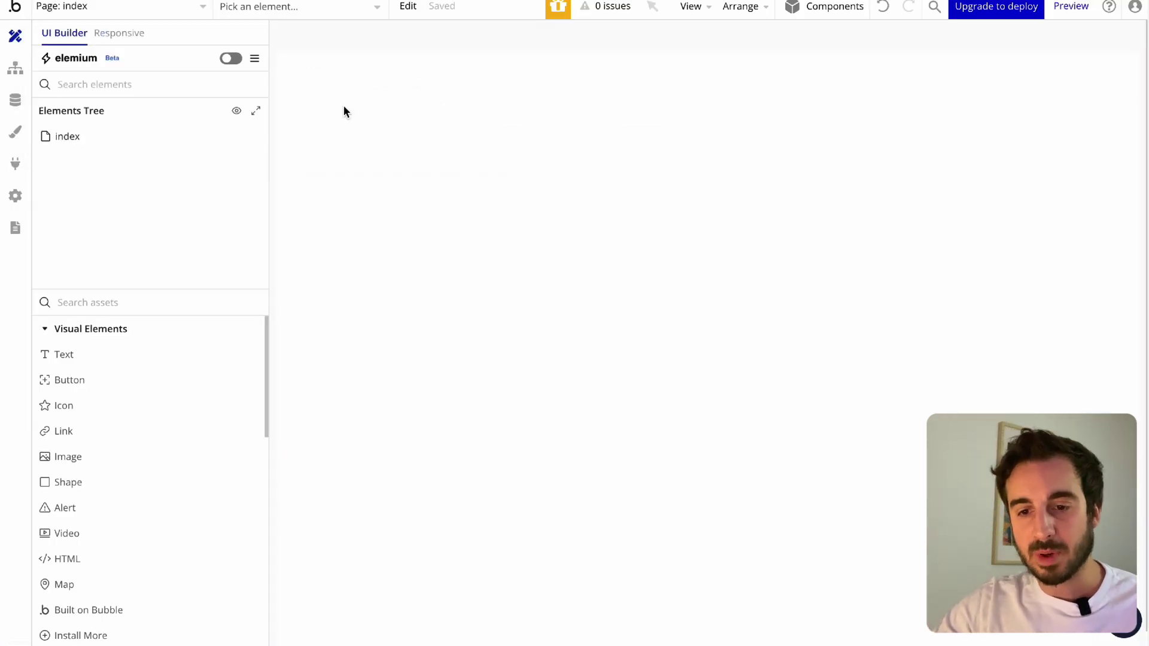
- Start a new page with AI in the app editor, choosing Sign In as the page type, and proceed to its description
left_click(346, 103)
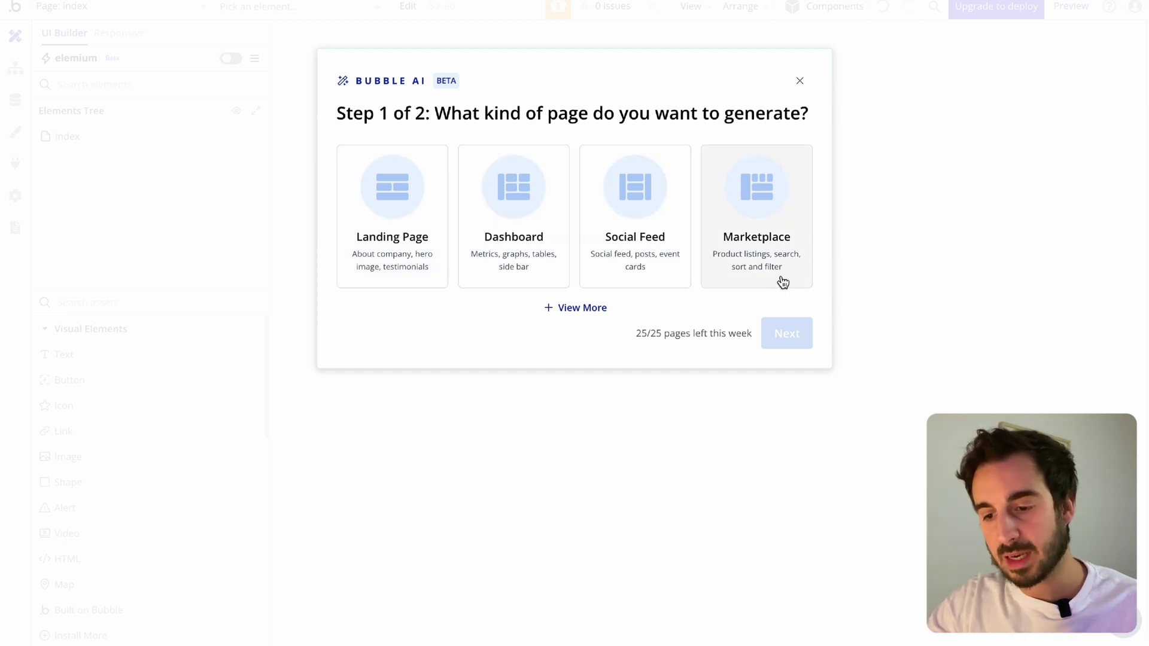
left_click(592, 316)
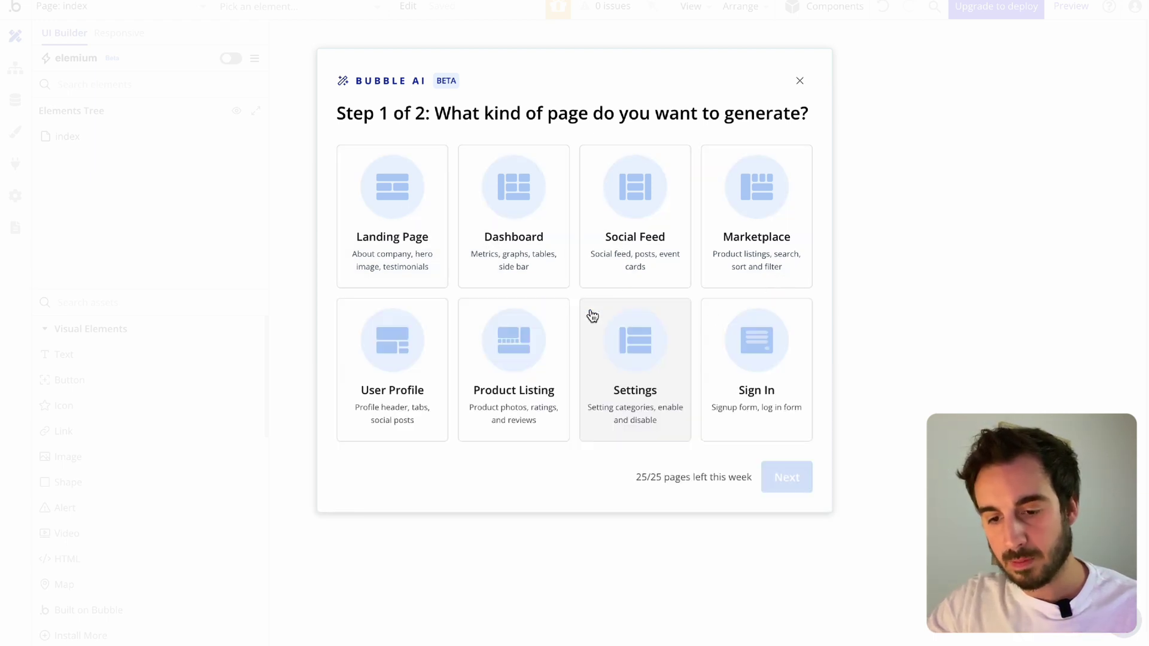
left_click(763, 369)
left_click(786, 478)
left_click(413, 190)
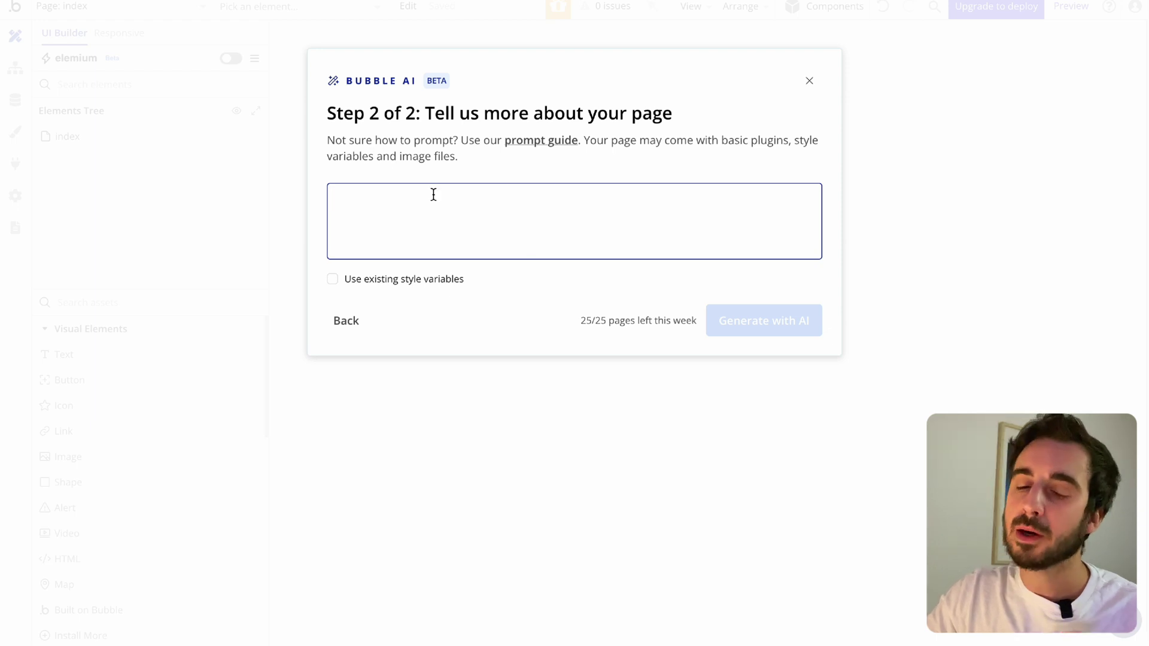
- Open the prompt guide linked from the AI page description dialog in a new browser tab
right_click(543, 143)
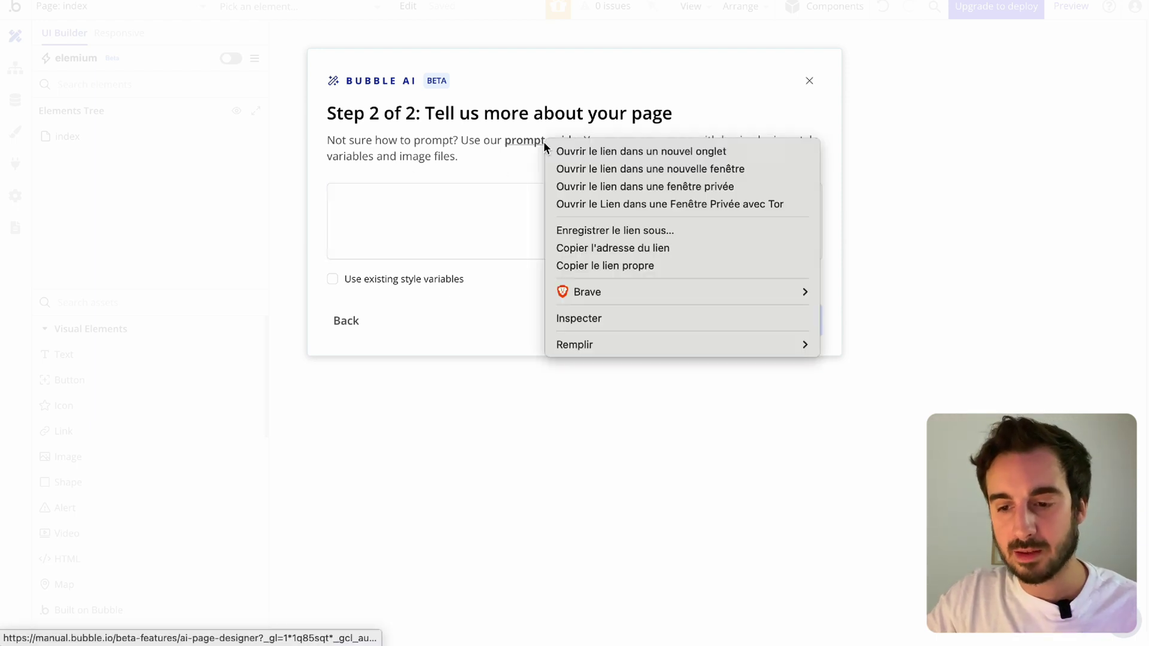
left_click(555, 147)
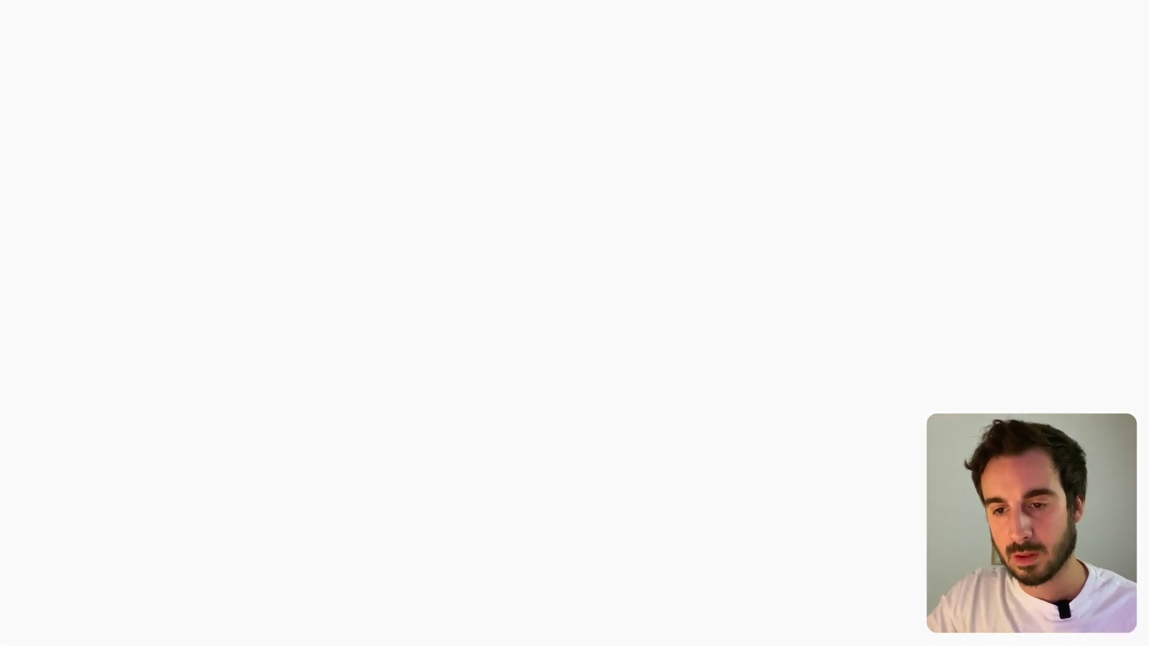
key("ctrl+Tab")
left_click(825, 613)
- Read the AI Page Designer introduction and the prompt guide's recommended prompt length
scroll(530, 341, "down", 1)
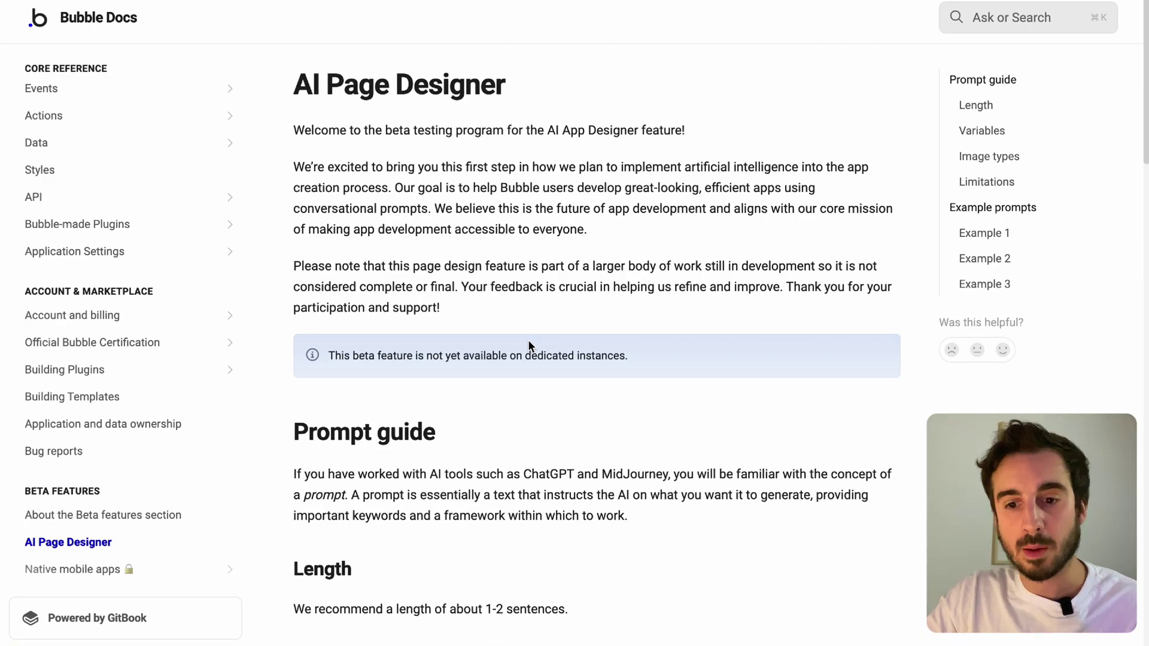
scroll(536, 360, "down", 1)
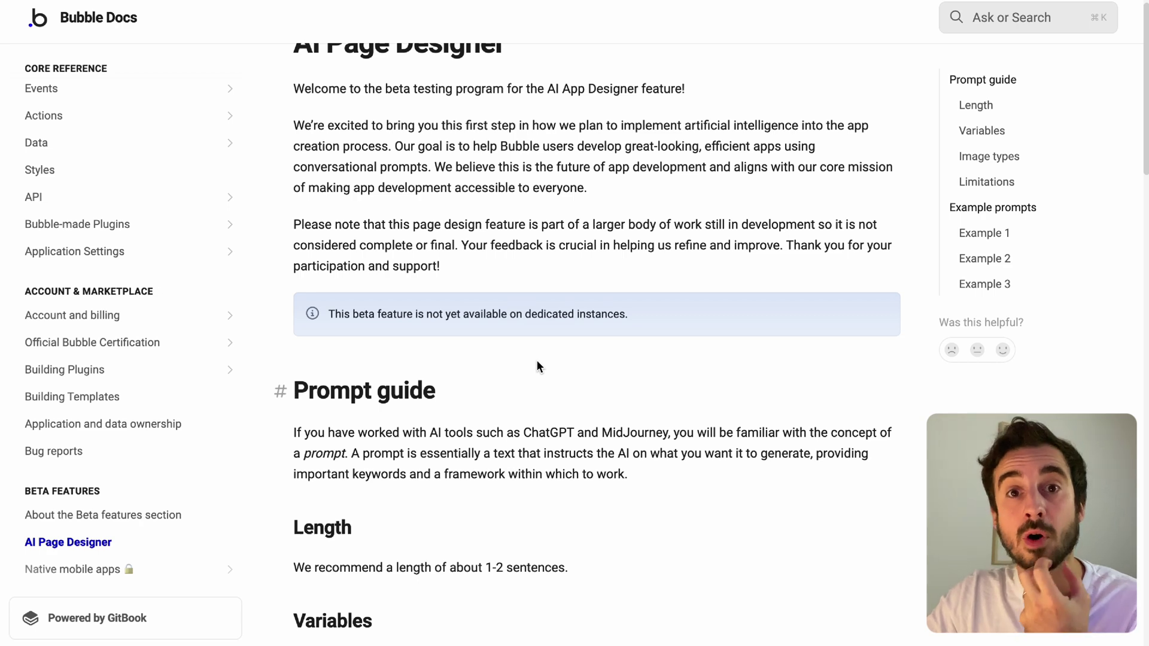
scroll(490, 356, "down", 4)
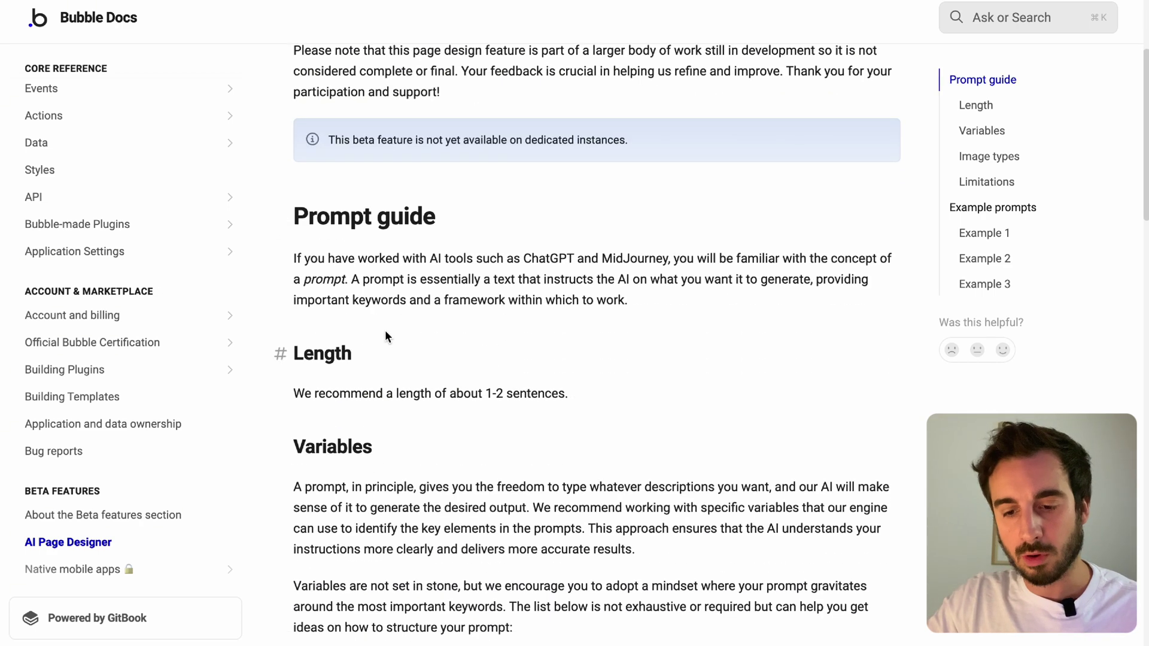
left_click_drag(294, 395, 344, 396)
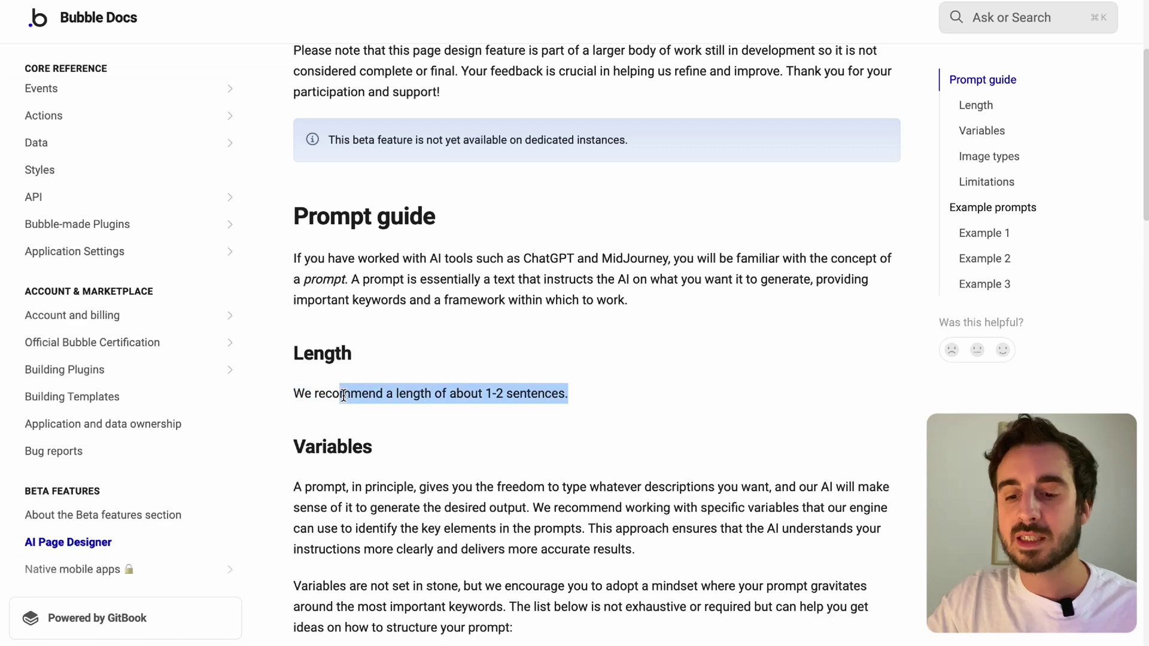
- Examine the prompt guide's suggested variables, including dark mode, user goal and primary color
scroll(541, 411, "down", 4)
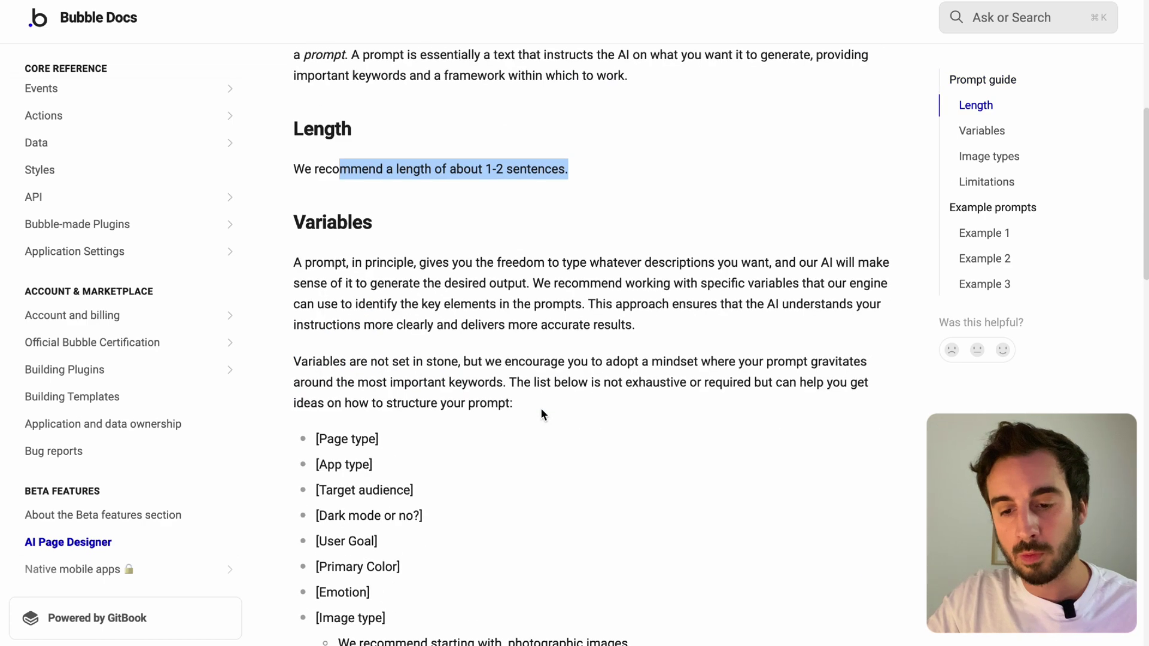
scroll(399, 290, "down", 1)
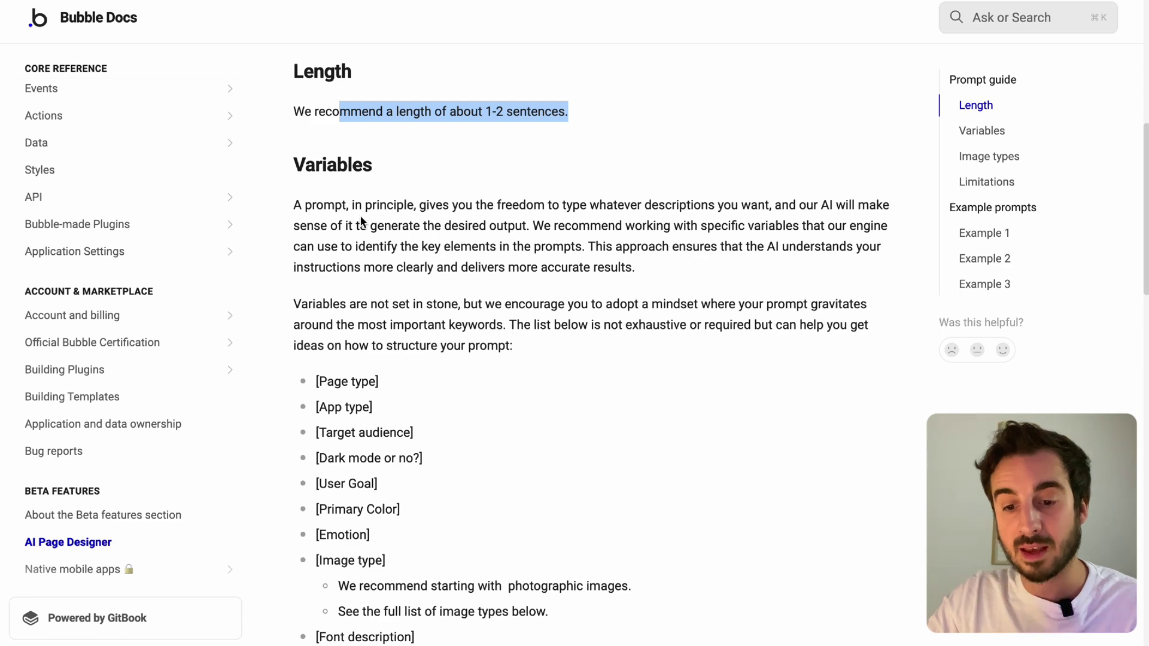
scroll(397, 333, "down", 2)
left_click_drag(440, 375, 309, 376)
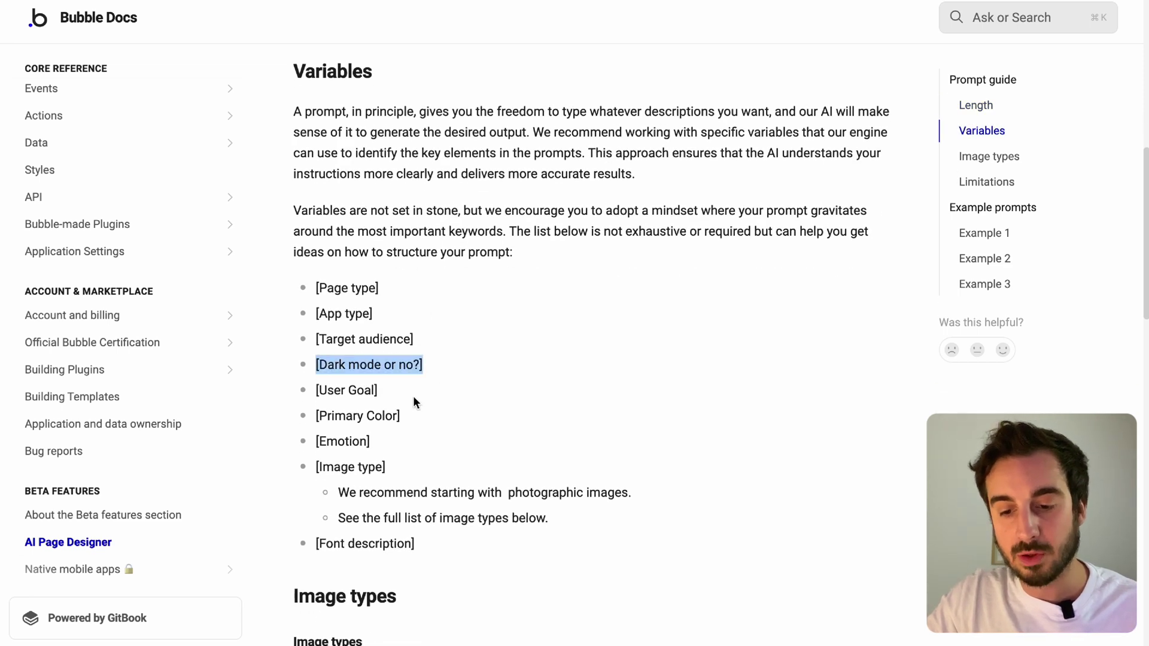
left_click_drag(384, 392, 313, 392)
left_click_drag(417, 412, 309, 417)
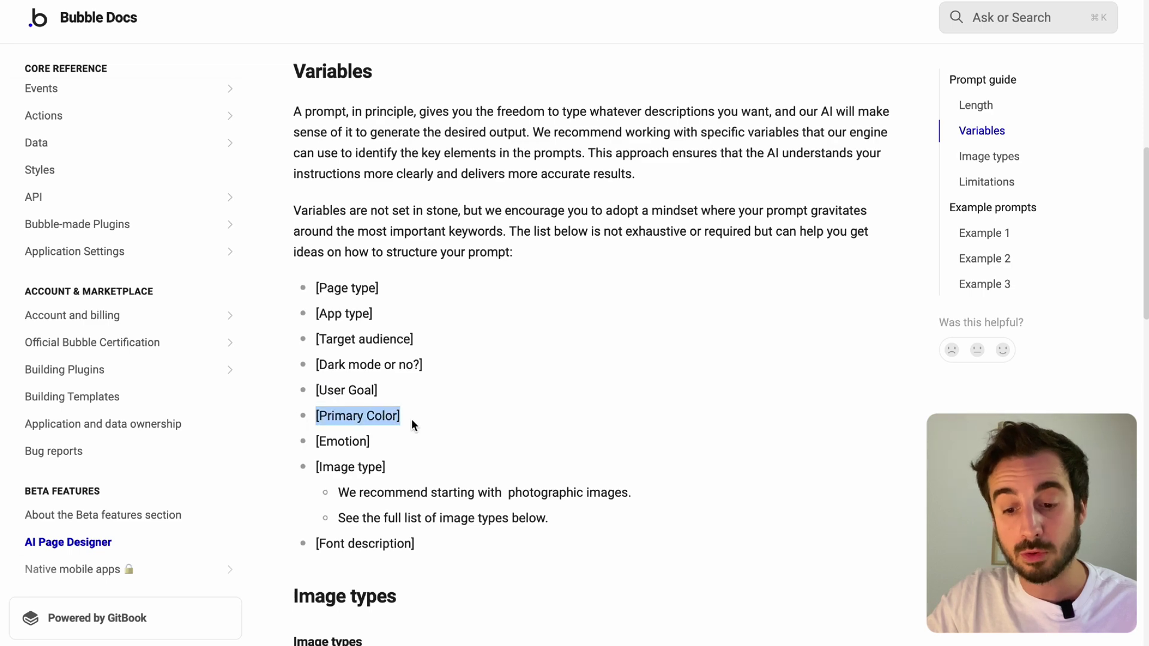
scroll(411, 419, "down", 4)
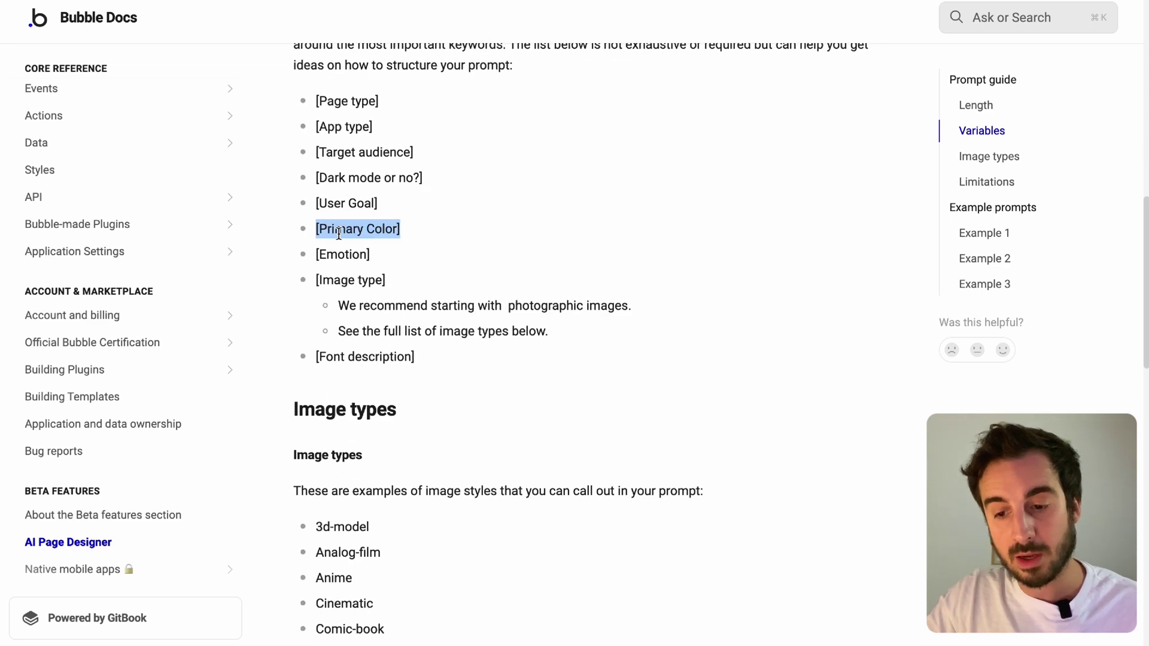
scroll(493, 355, "up", 4)
left_click(492, 355)
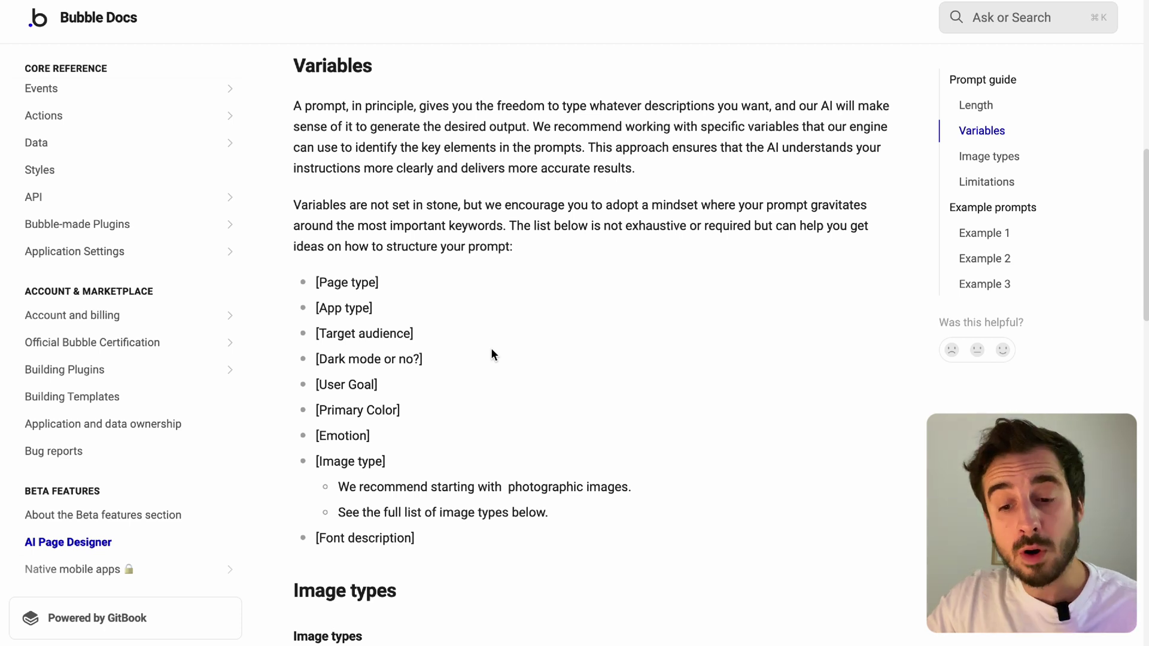
left_click_drag(404, 412, 311, 413)
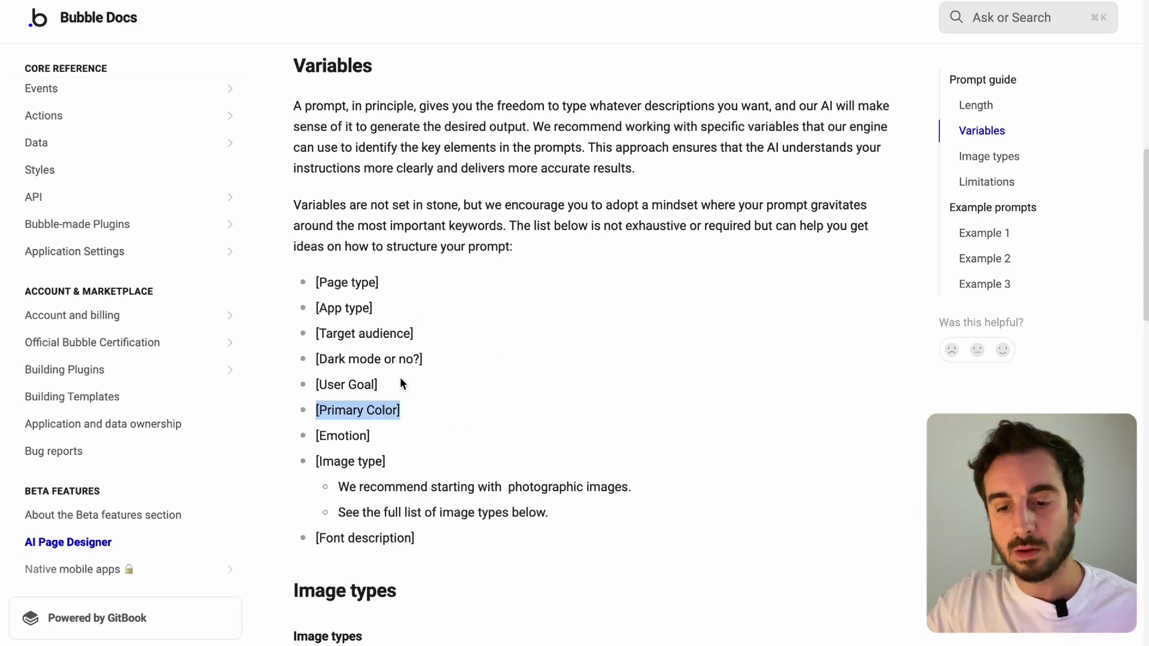
left_click_drag(390, 395, 315, 385)
- Review the image styles that can be named in a prompt, such as Comic-book and Digital-art
scroll(465, 419, "down", 8)
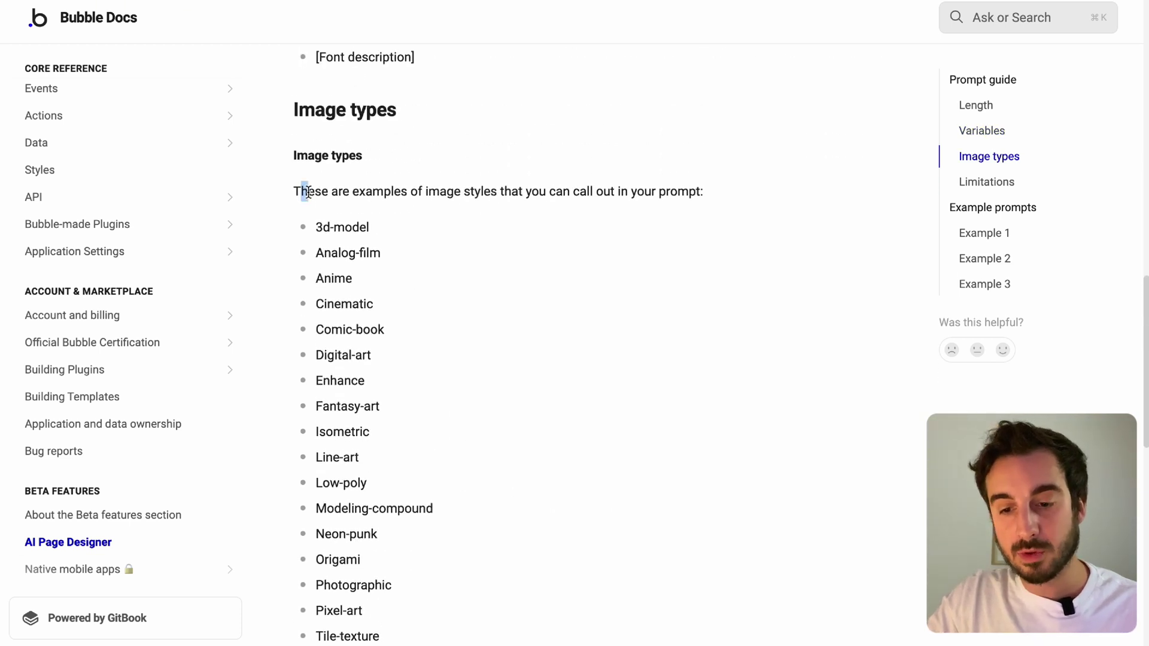
left_click_drag(302, 193, 586, 214)
left_click_drag(386, 330, 285, 328)
left_click_drag(371, 354, 304, 360)
scroll(401, 405, "down", 2)
scroll(402, 400, "down", 2)
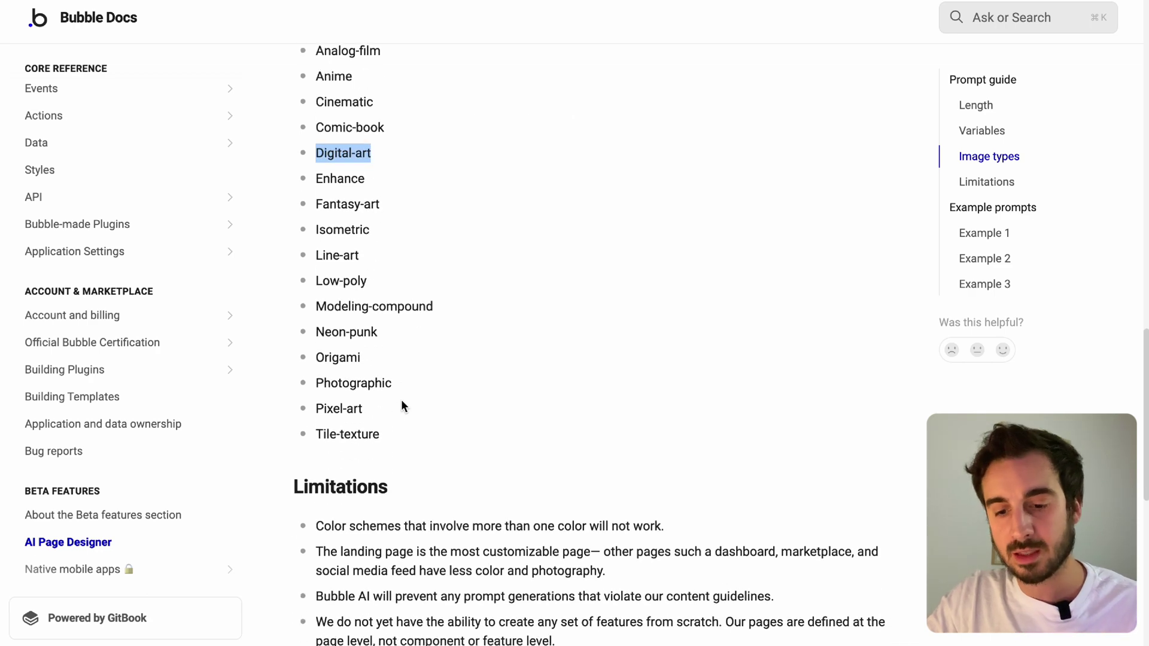
- Read the prompt guide's Limitations section and its three example prompts
scroll(401, 400, "down", 3)
left_click_drag(389, 309, 264, 307)
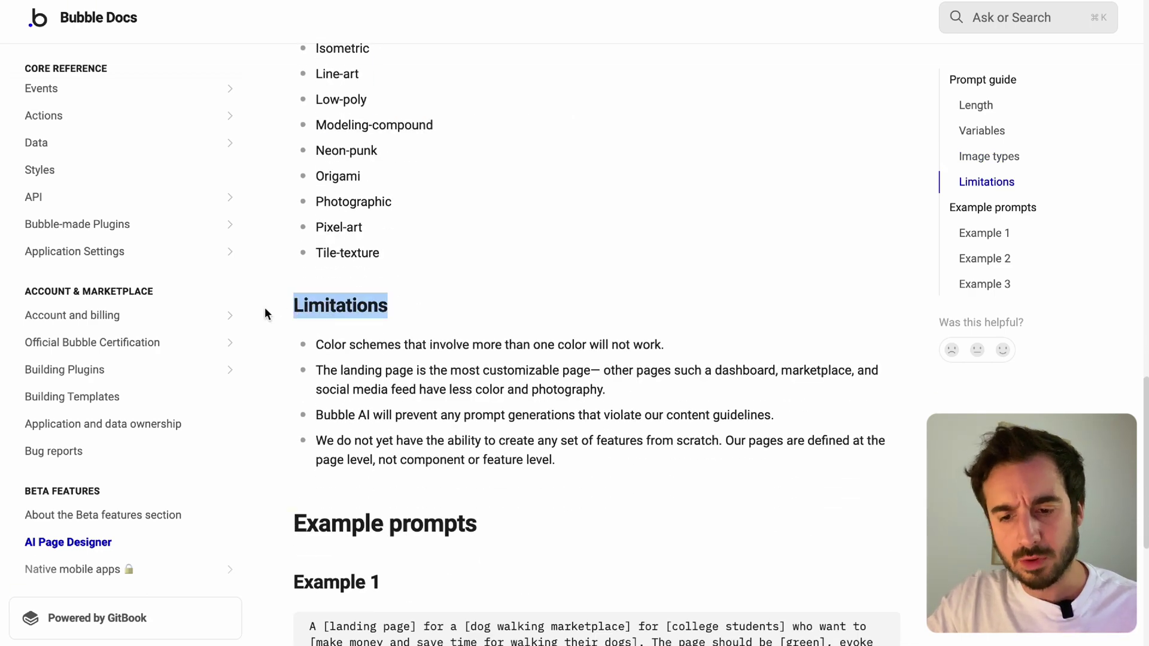
scroll(462, 375, "down", 5)
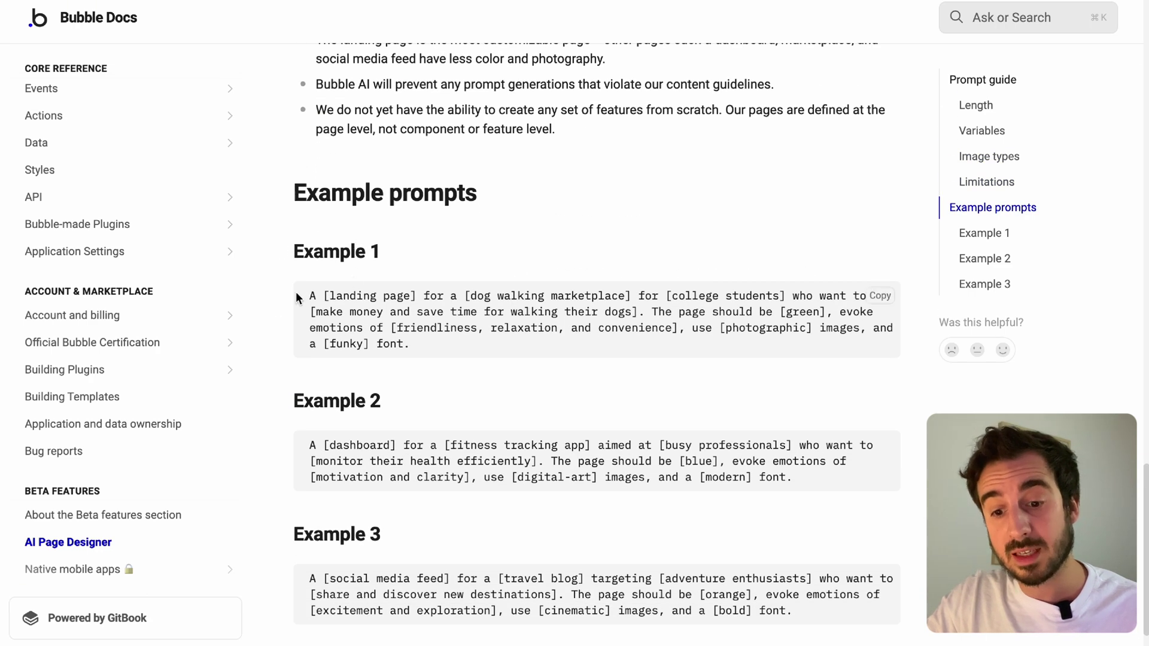
scroll(673, 390, "up", 20)
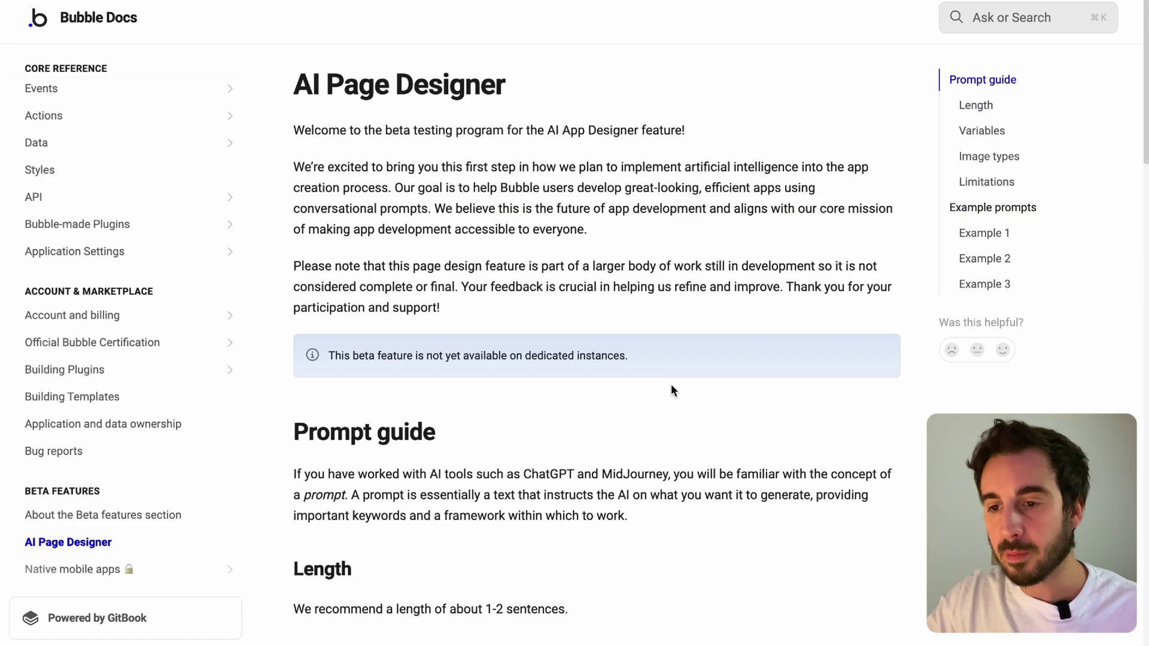
scroll(672, 390, "down", 8)
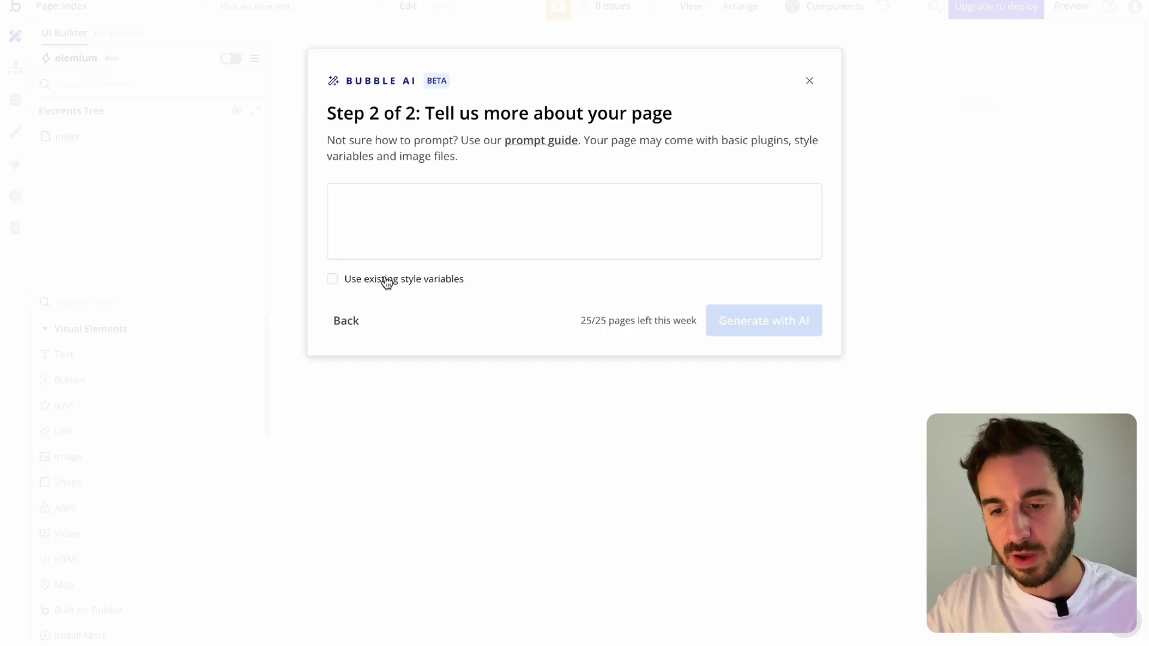
- Start the AI page description with "A signin and login page for a sneakers marketplace."
left_click(387, 187)
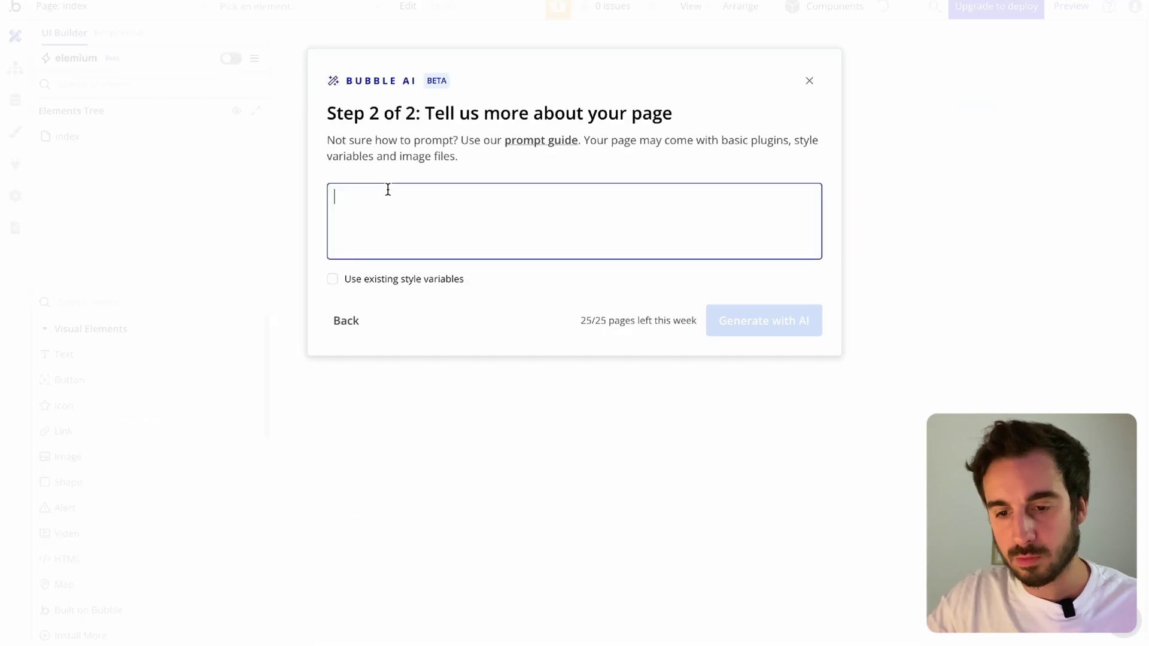
type("A signin")
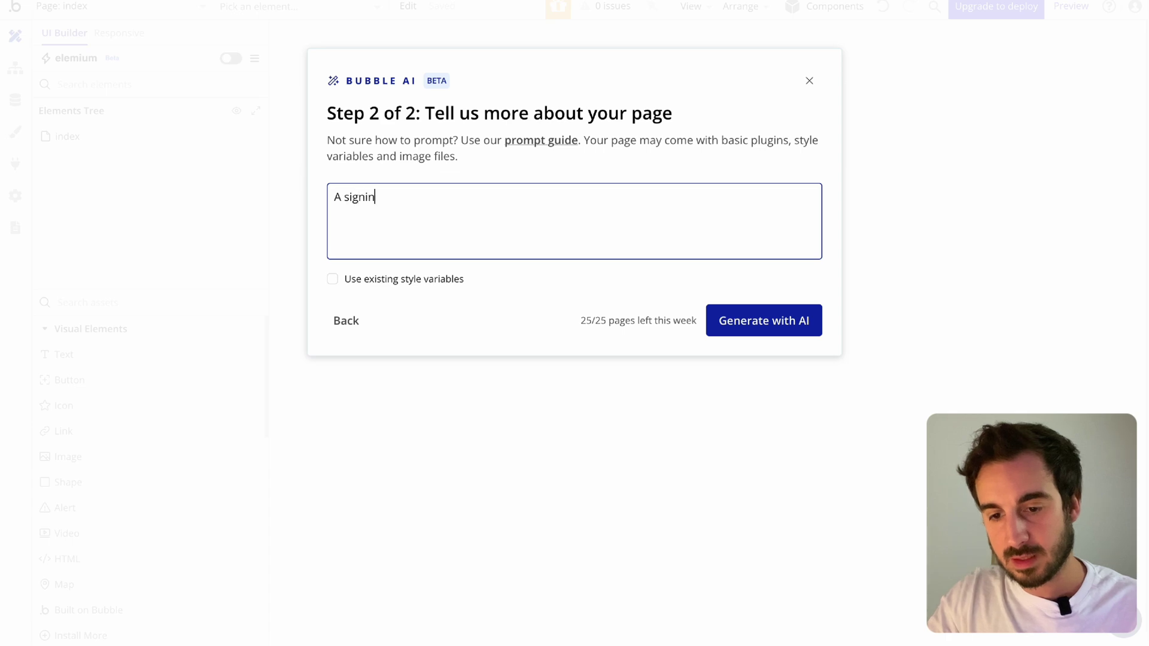
type(" e")
key("BackSpace")
type("and lo")
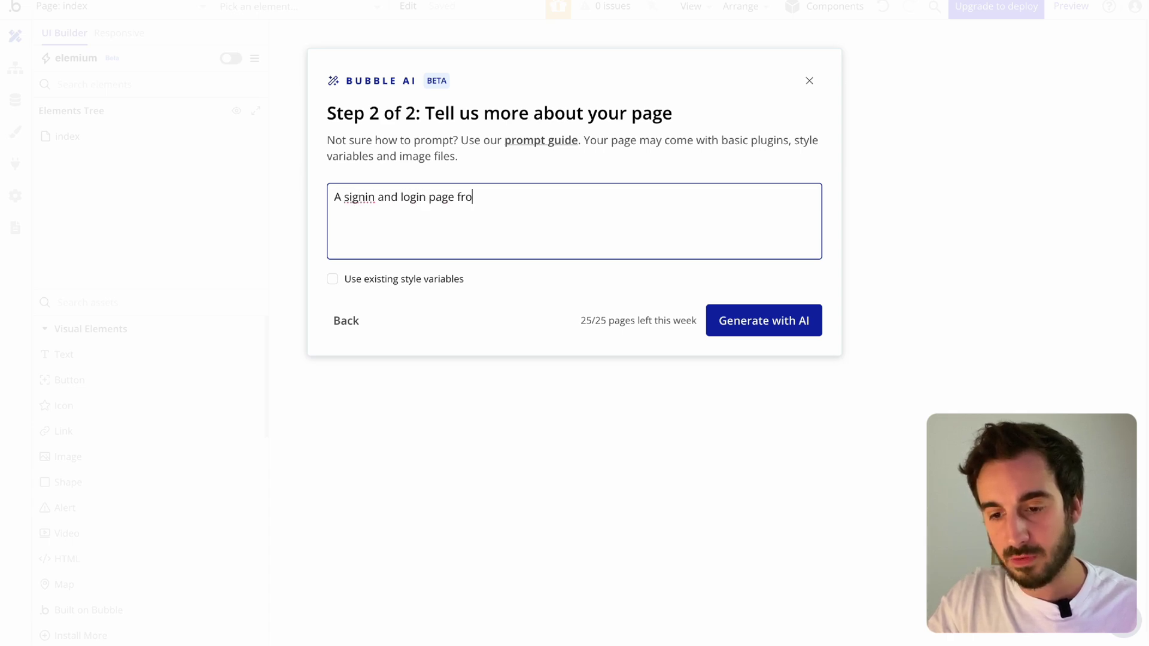
type("gin page for a marketple")
key("BackSpace")
key("BackSpace")
key("BackSpace")
key("BackSpace")
key("BackSpace")
key("BackSpace")
key("BackSpace")
key("BackSpace")
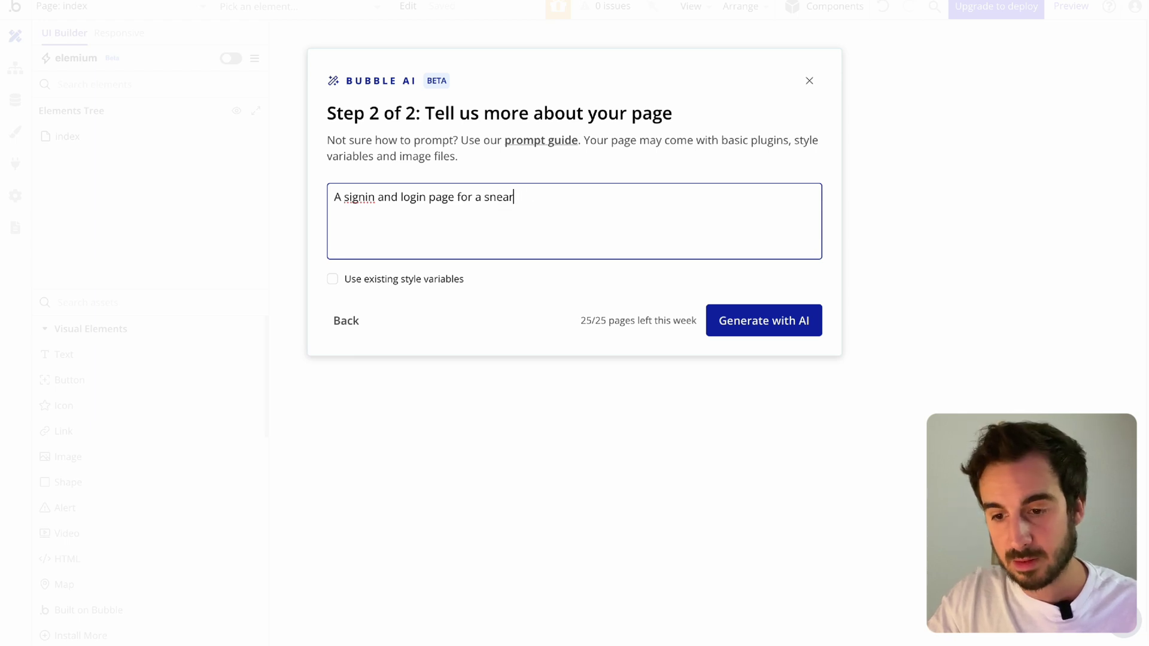
type("make")
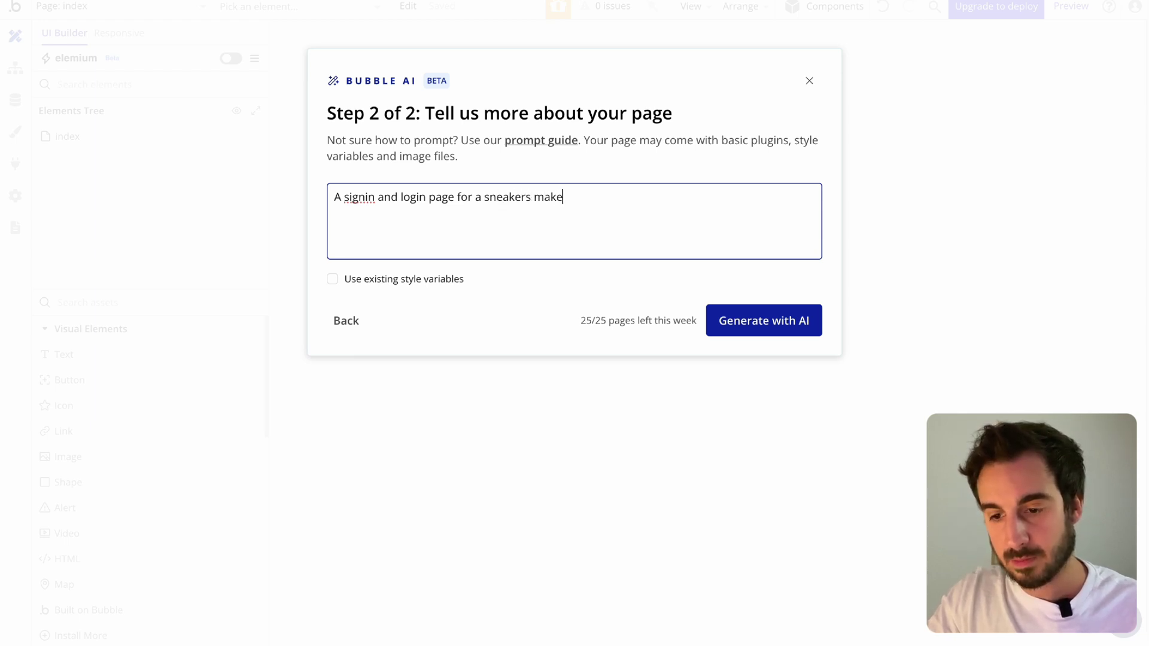
type("etplace ")
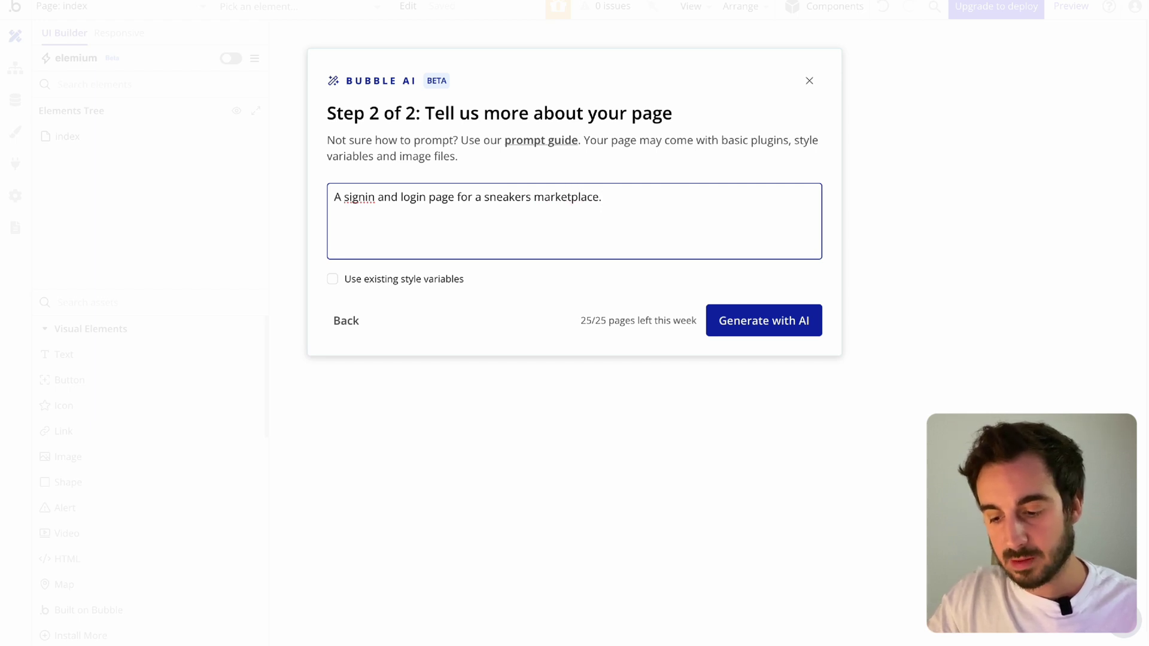
- Add "Primary color is yellow and secondary color is black." to the page description
type(" Primary colo")
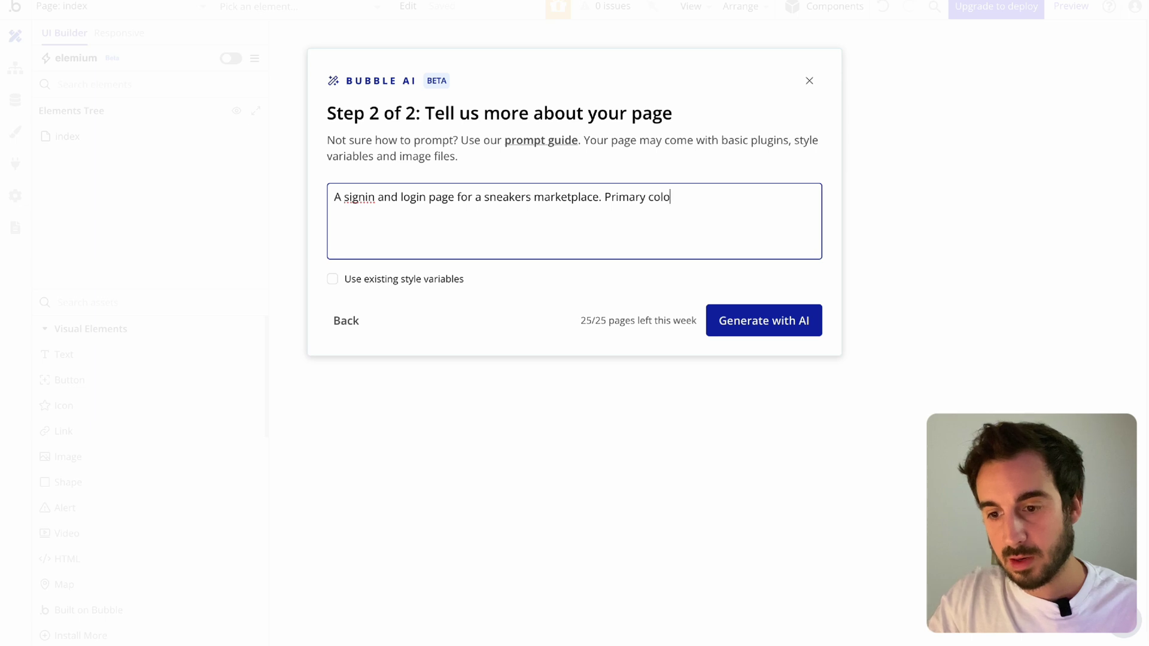
type("r is ")
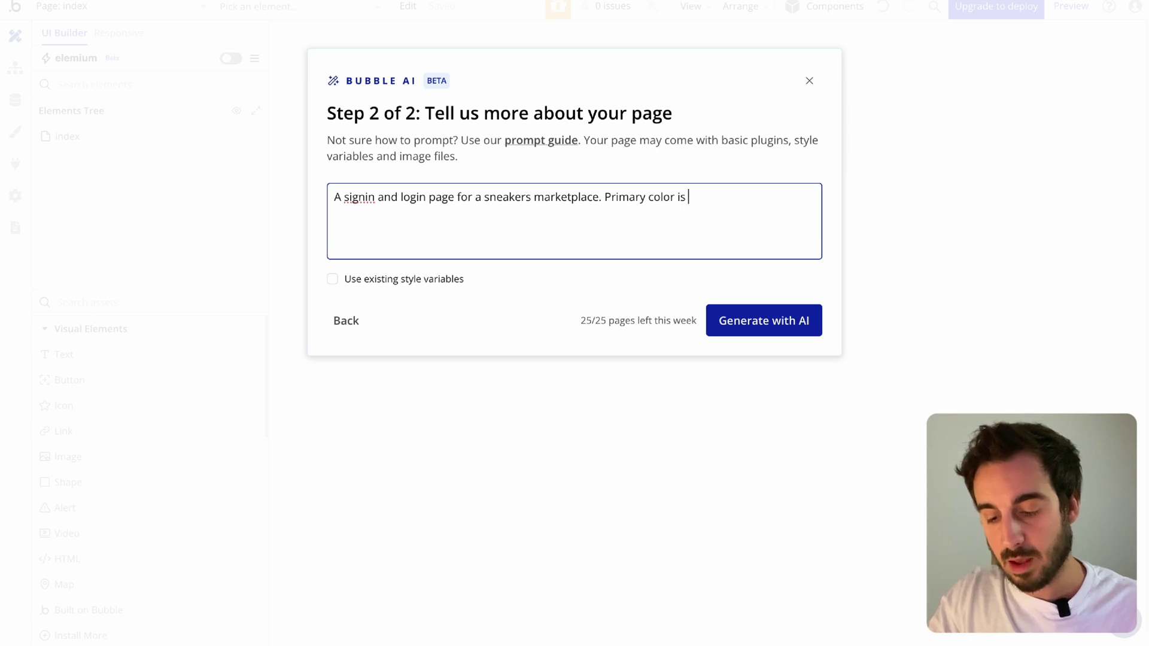
type("yellow and secondary color is")
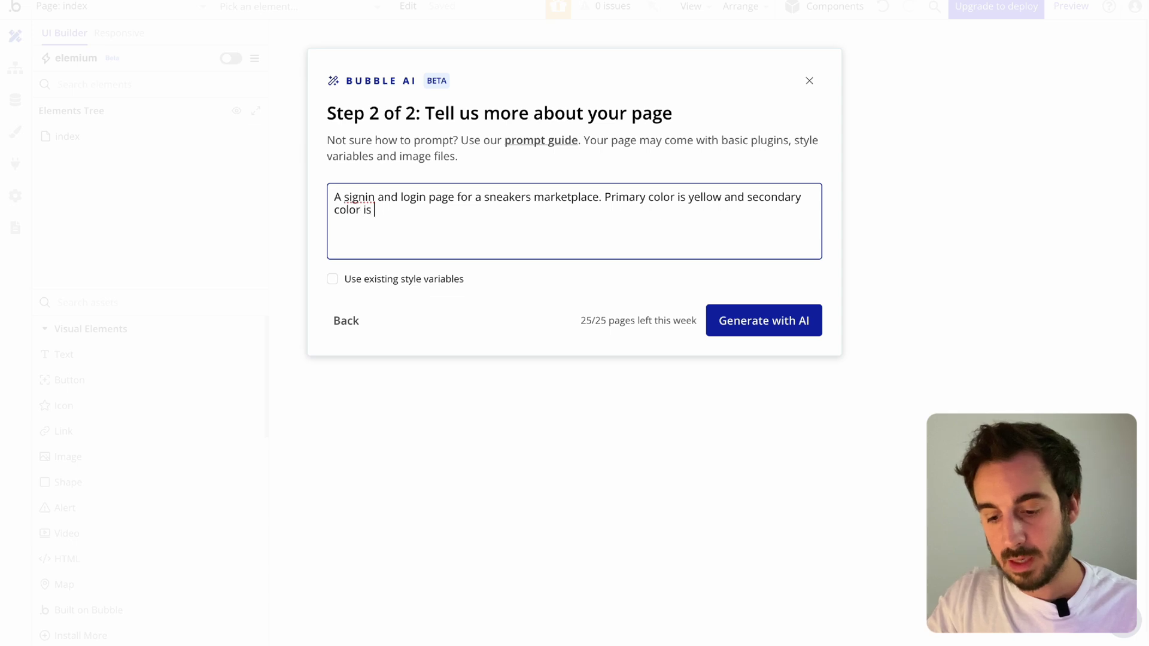
type(" black.")
- Enable the use of existing style variables and generate the page with AI
left_click(454, 282)
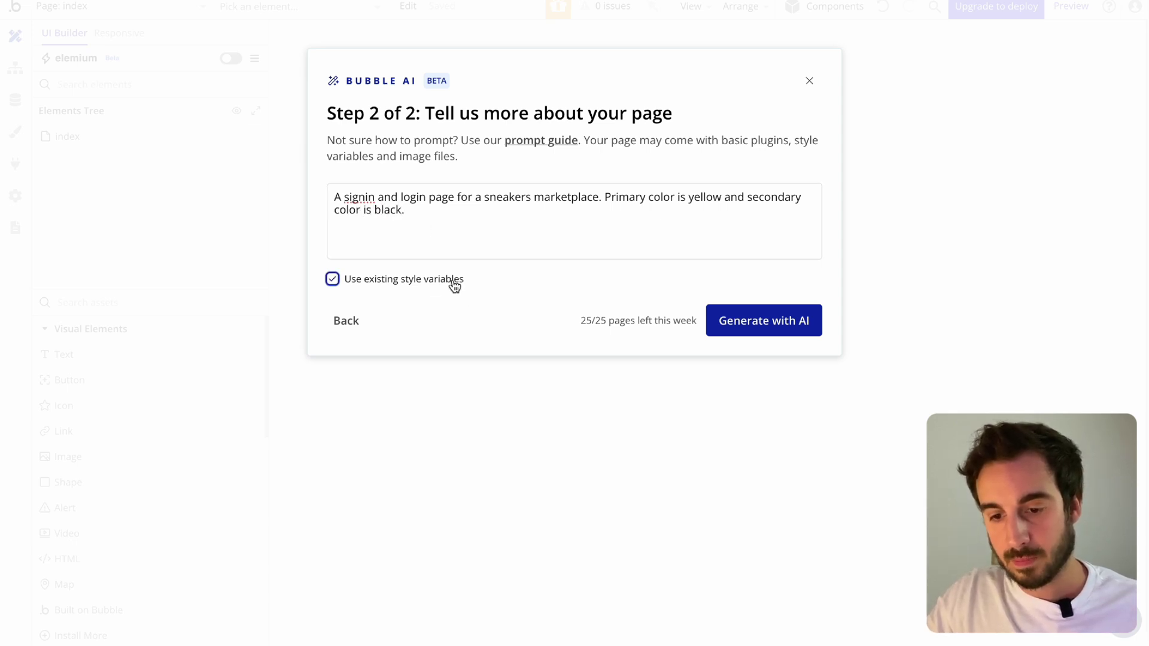
left_click(766, 323)
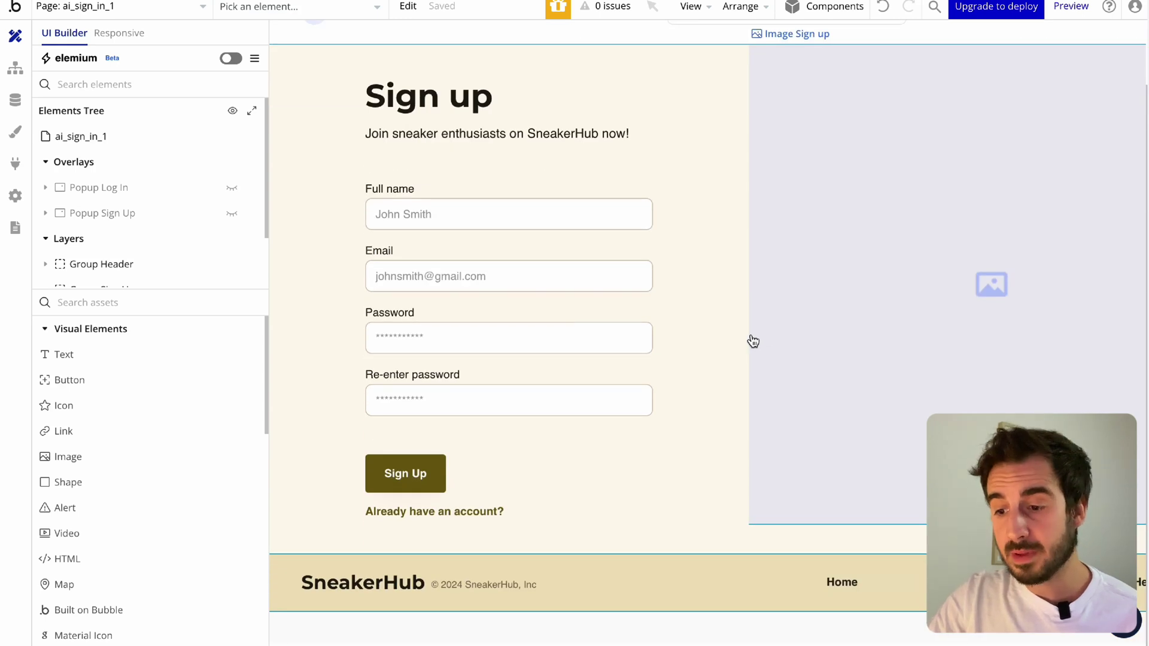
- Delete the header group containing the SneakerHub logo and navigation from the generated sign-up page
scroll(741, 402, "up", 3)
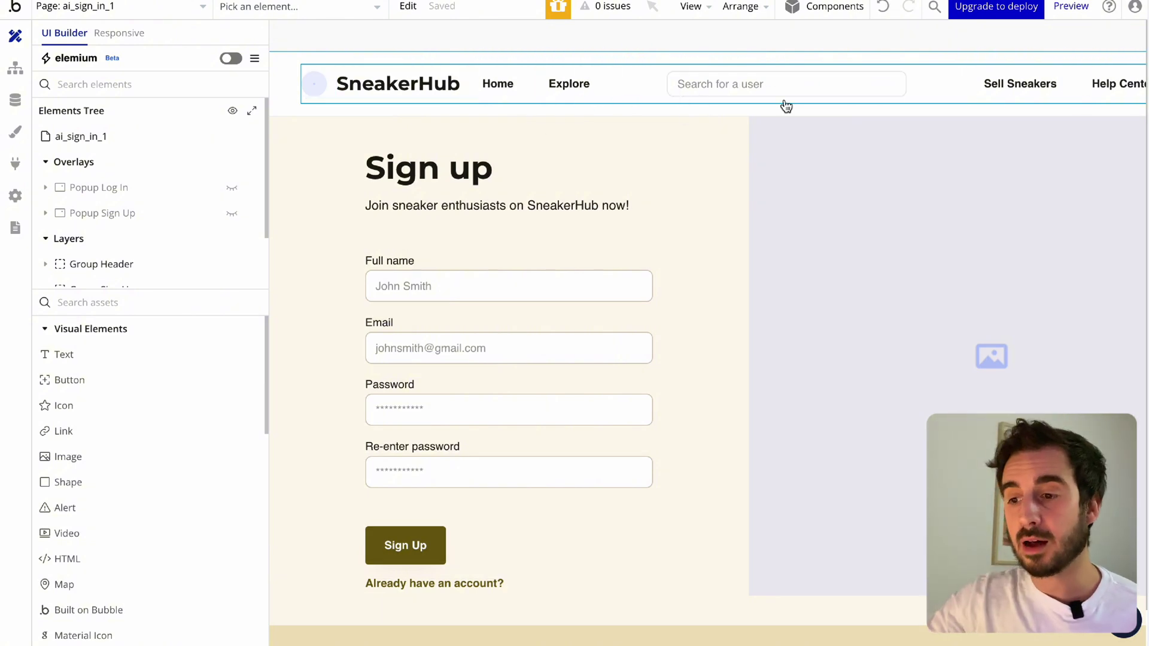
scroll(937, 121, "right", 3)
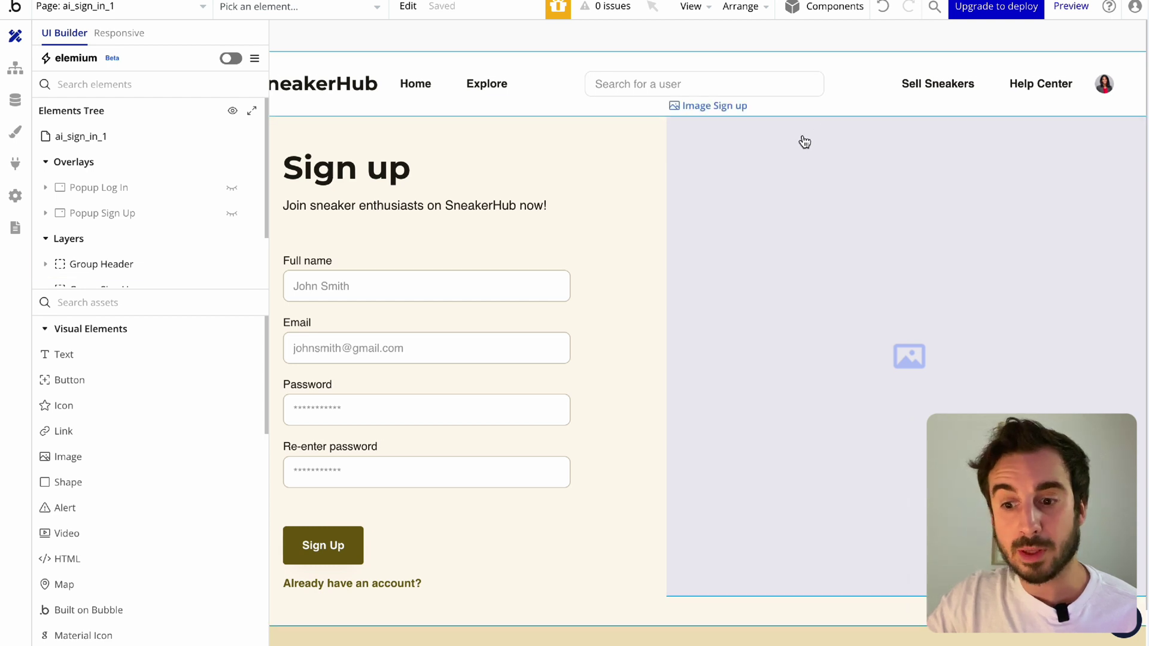
scroll(802, 141, "left", 3)
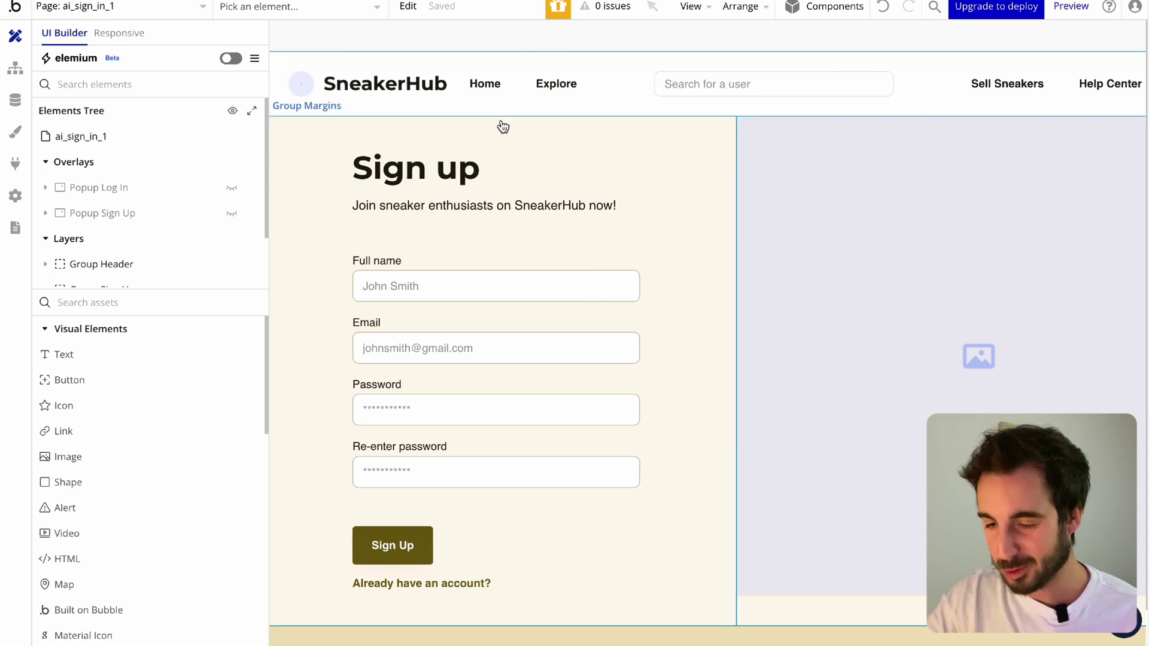
scroll(604, 171, "down", 2)
scroll(607, 172, "up", 2)
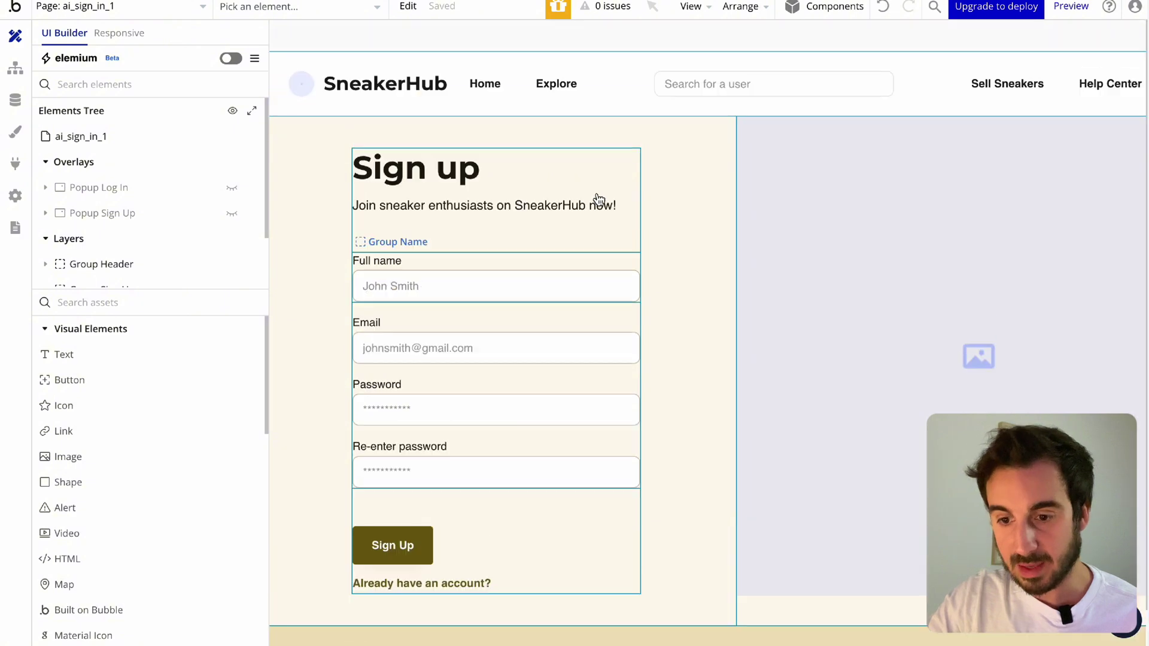
left_click(296, 107)
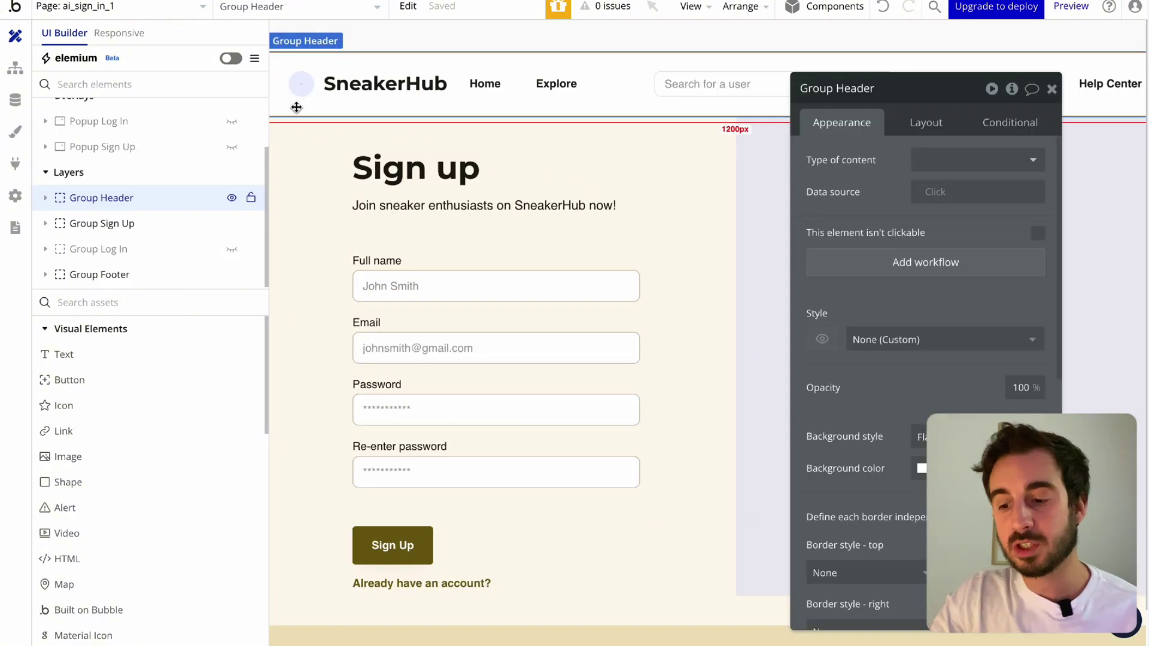
key("Delete")
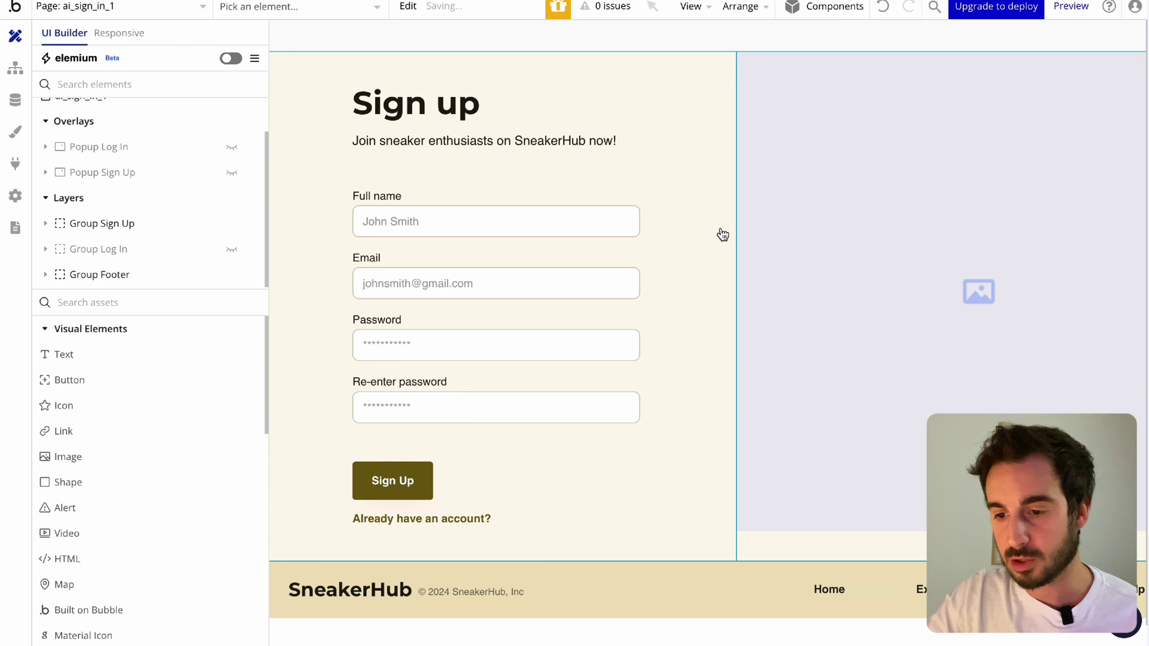
- Preview the sign-up page's responsive layout at the 320, 576 and 768 breakpoints, ending at the default width
scroll(709, 509, "down", 2)
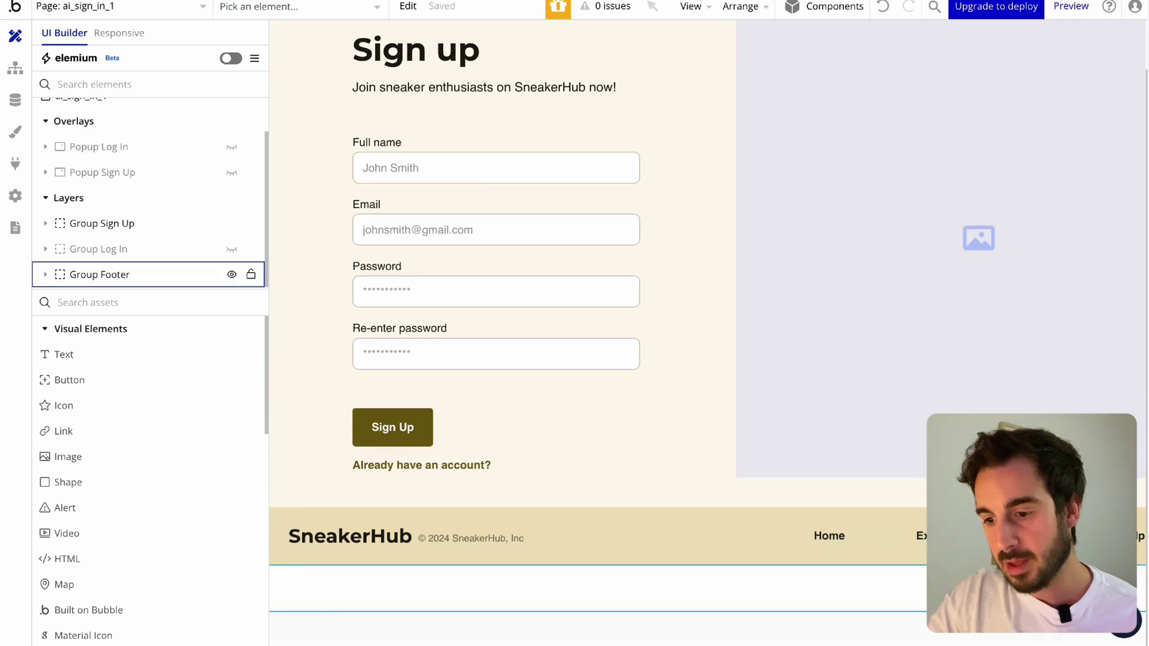
scroll(895, 559, "right", 2)
scroll(651, 500, "up", 1)
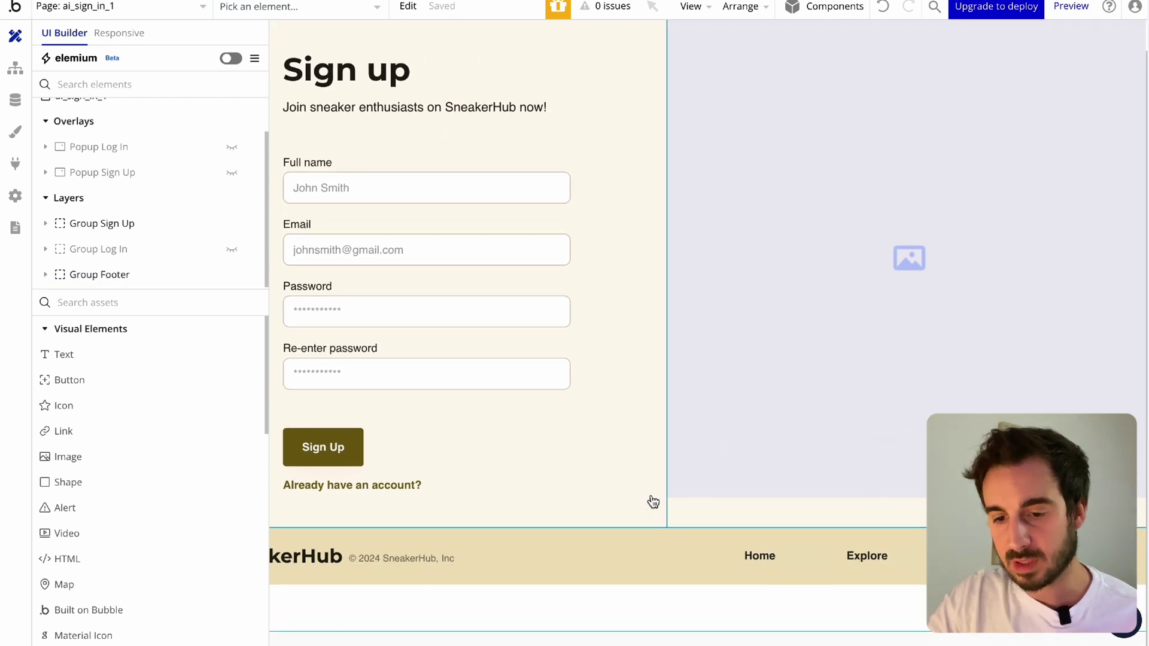
scroll(649, 367, "left", 2)
left_click(118, 33)
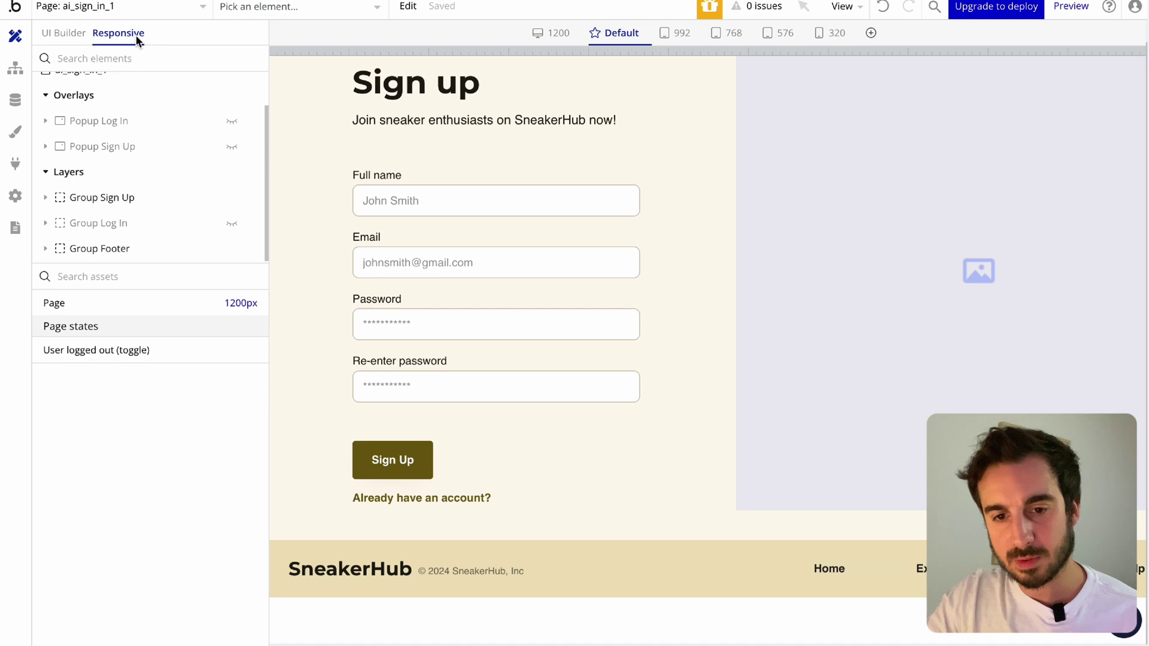
left_click(820, 37)
left_click(779, 37)
left_click(727, 37)
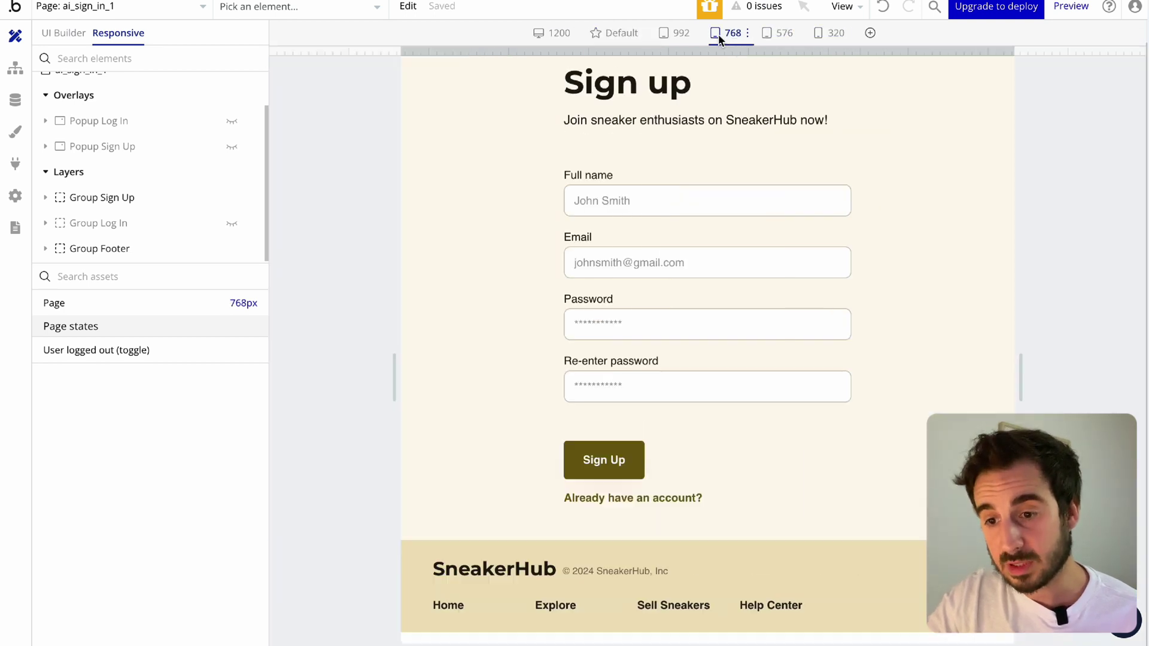
left_click(642, 44)
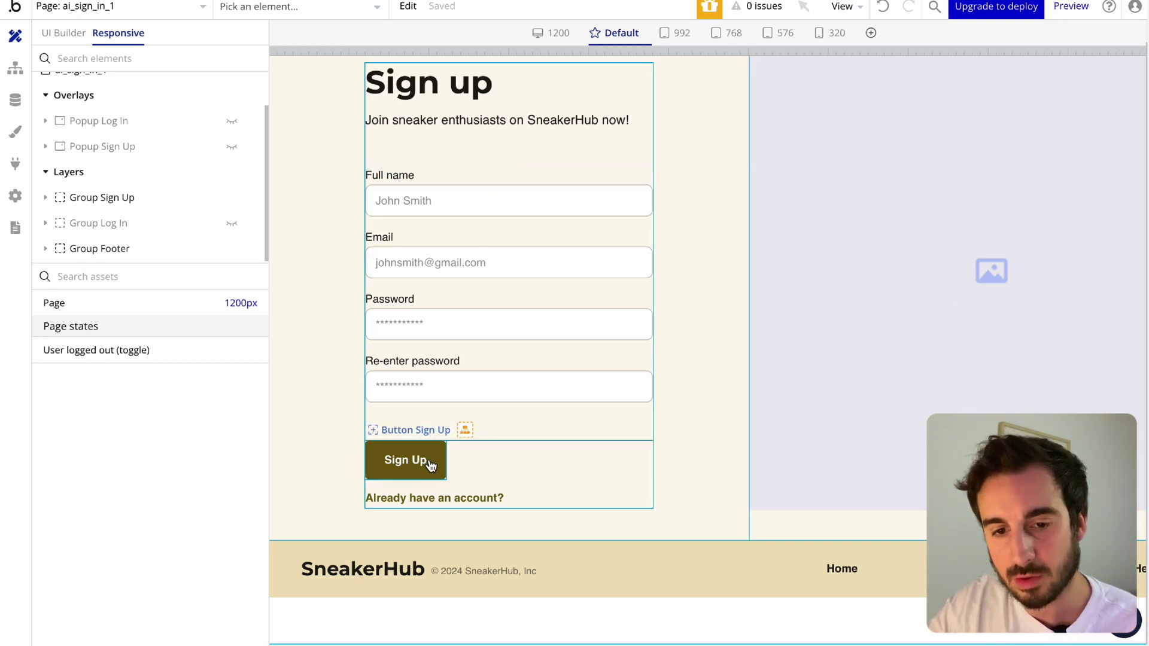
- Review the page's generated workflows for the "Create a new account" and "Already have an account?" texts, including the show and hide actions
left_click(15, 71)
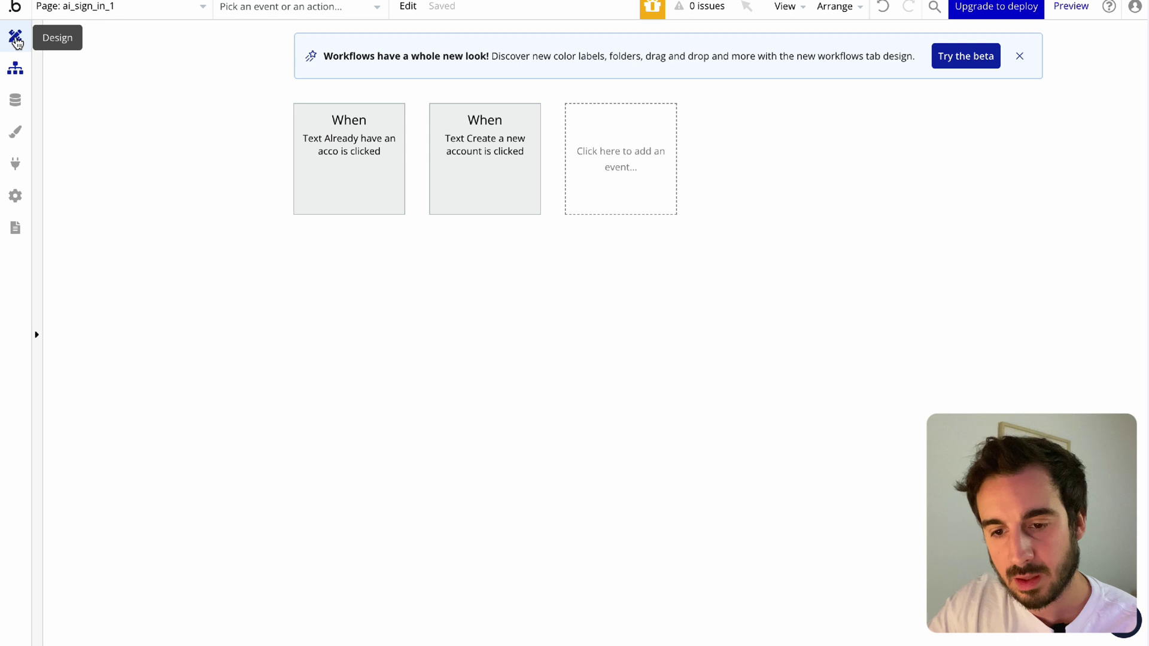
left_click(494, 173)
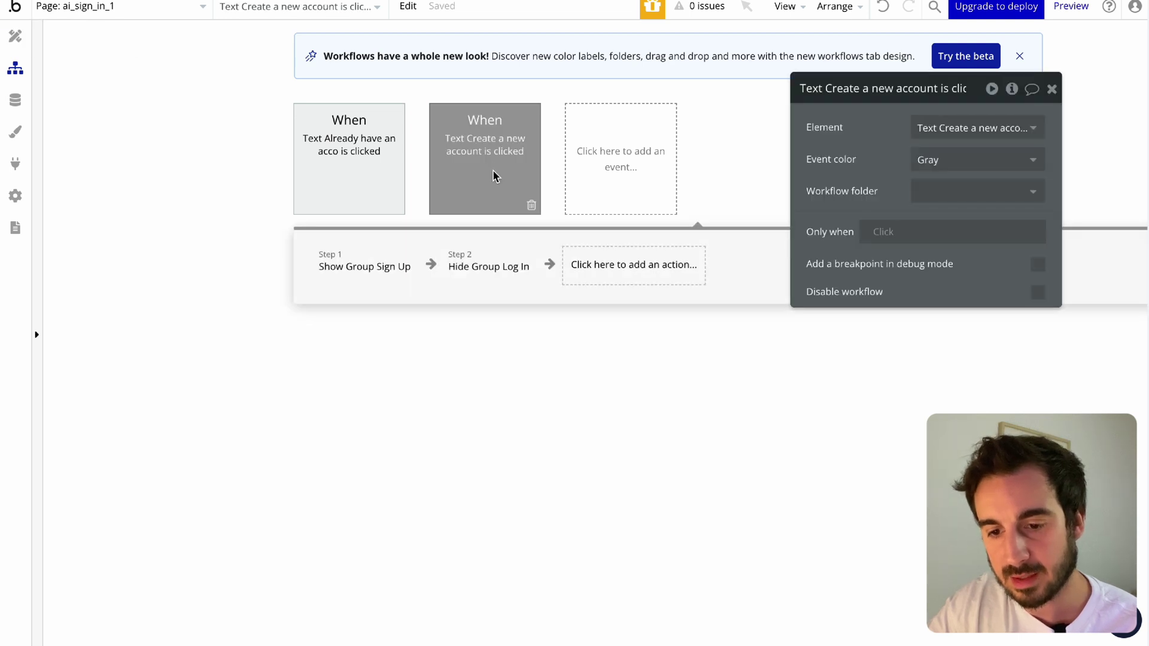
left_click(386, 164)
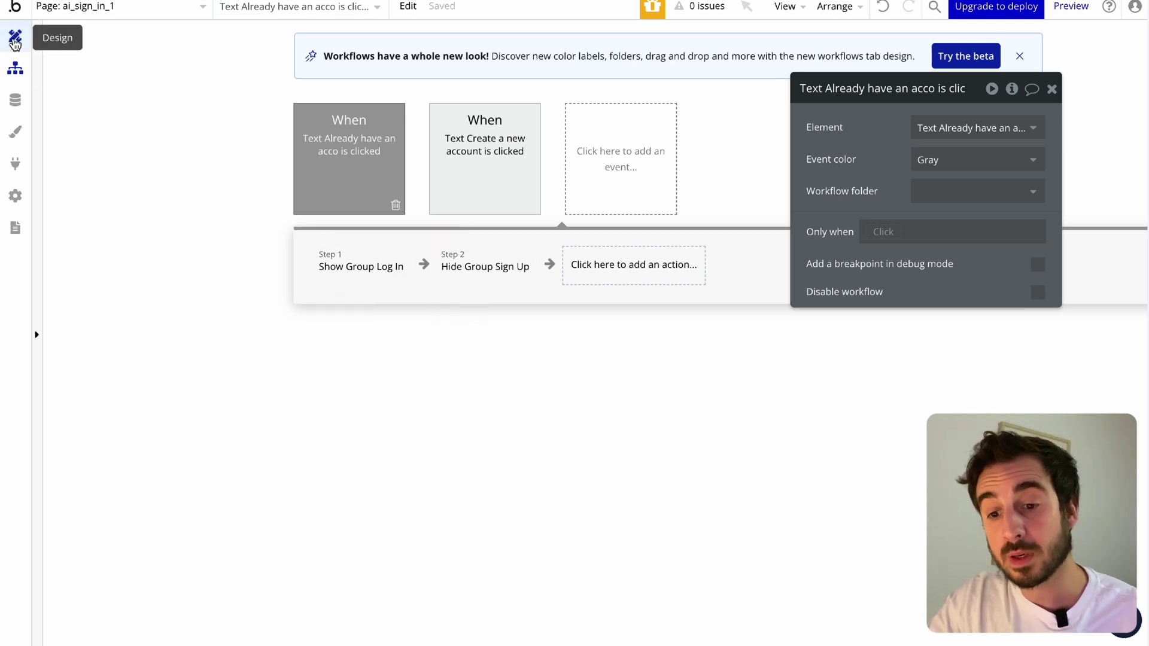
left_click(335, 266)
left_click(473, 269)
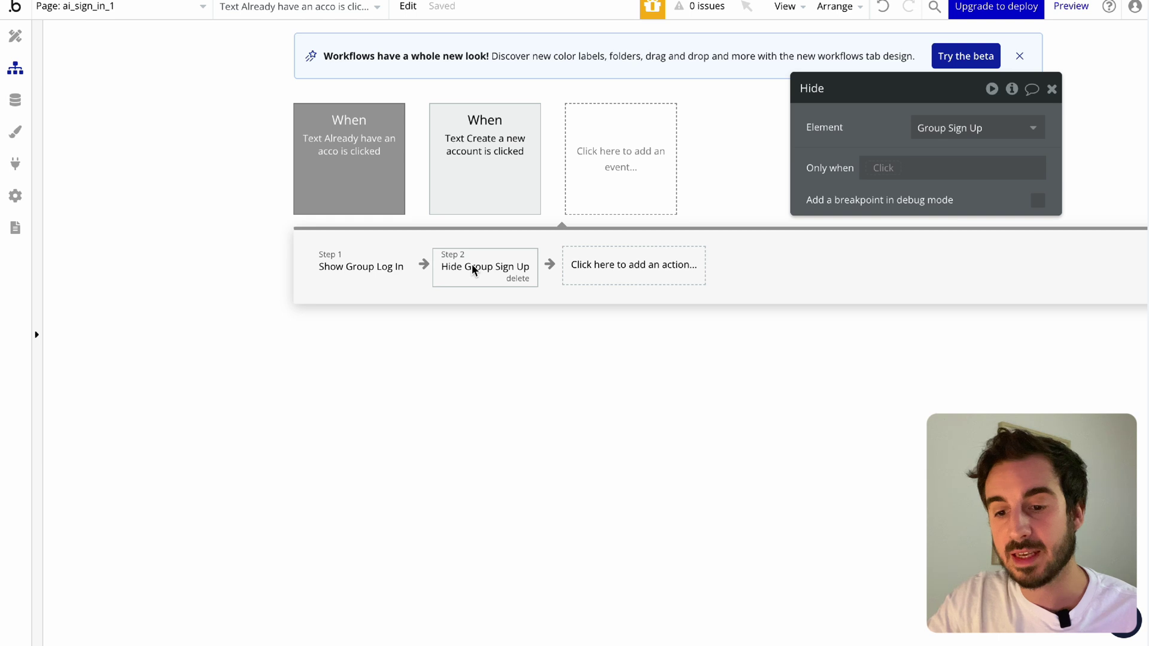
- Return to the page design and inspect the appearance properties of the image beside the sign-up form
left_click(15, 35)
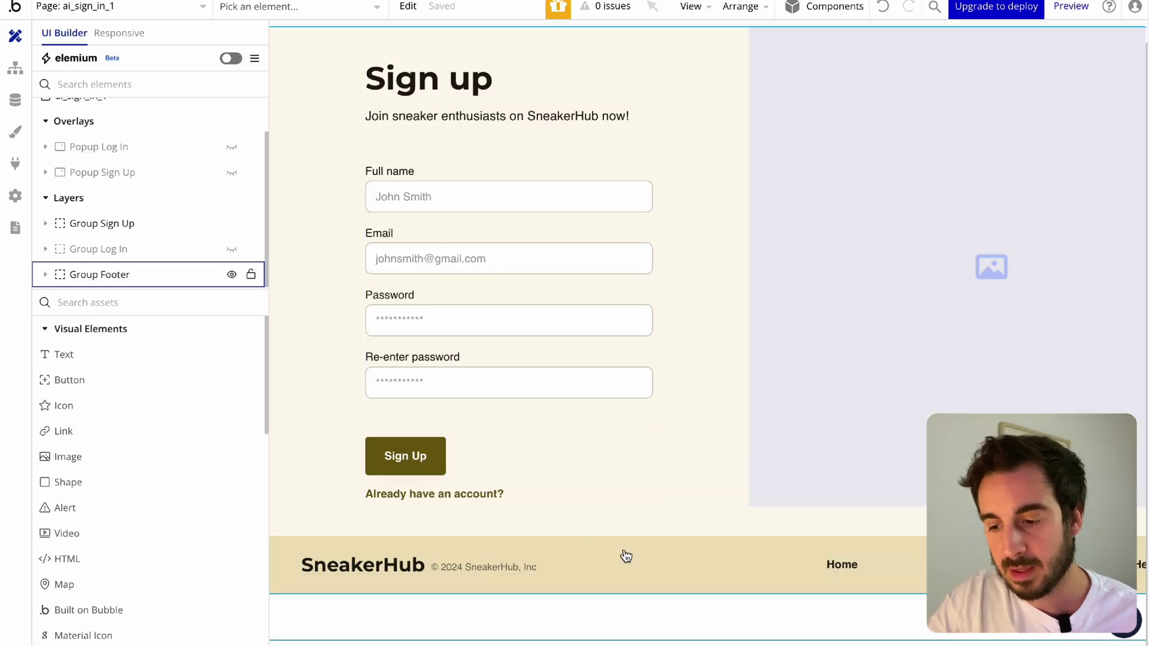
scroll(585, 415, "right", 3)
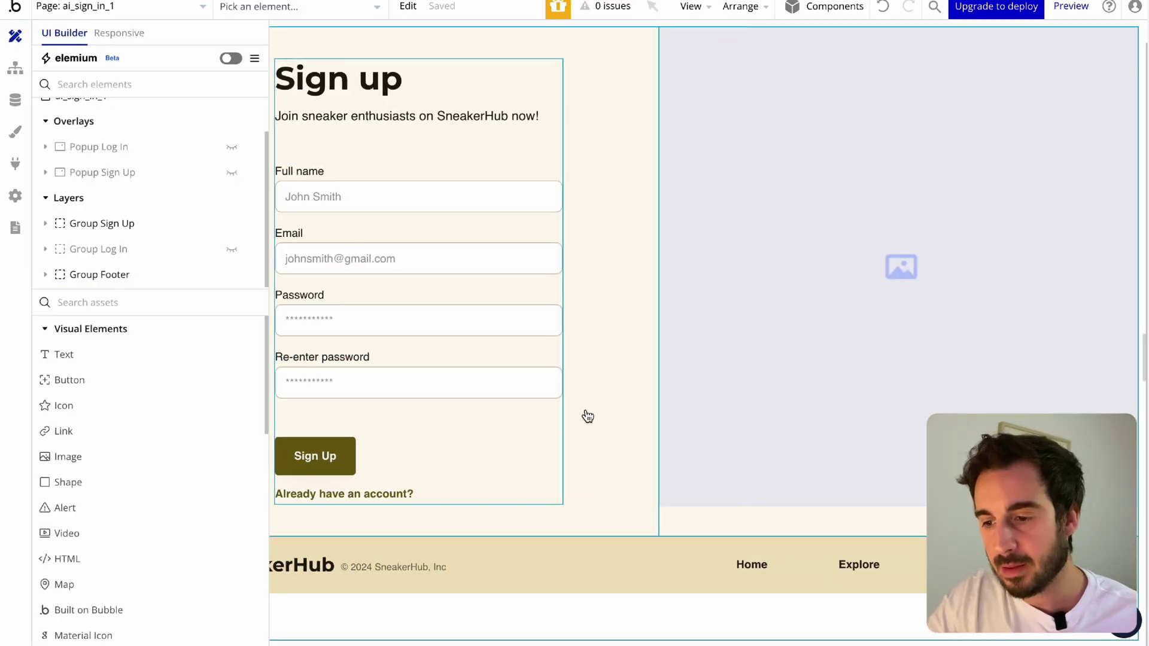
left_click(856, 313)
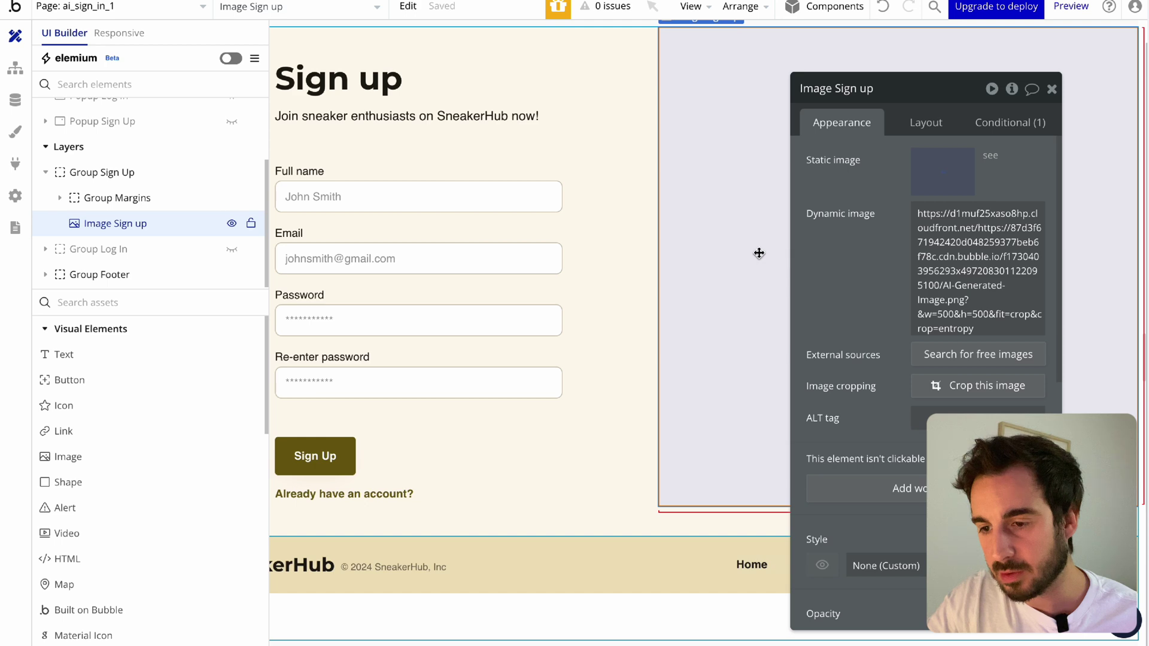
key("Escape")
scroll(894, 193, "up", 1)
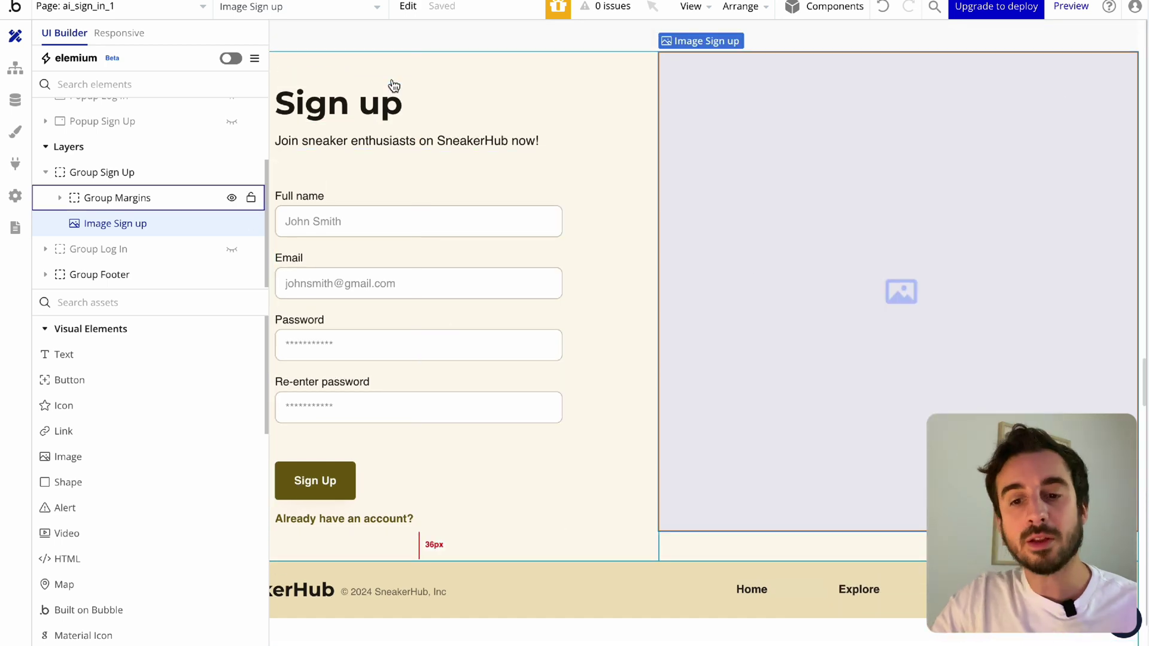
- Start adding a new page with AI and choose Marketplace from the expanded page types
left_click(111, 5)
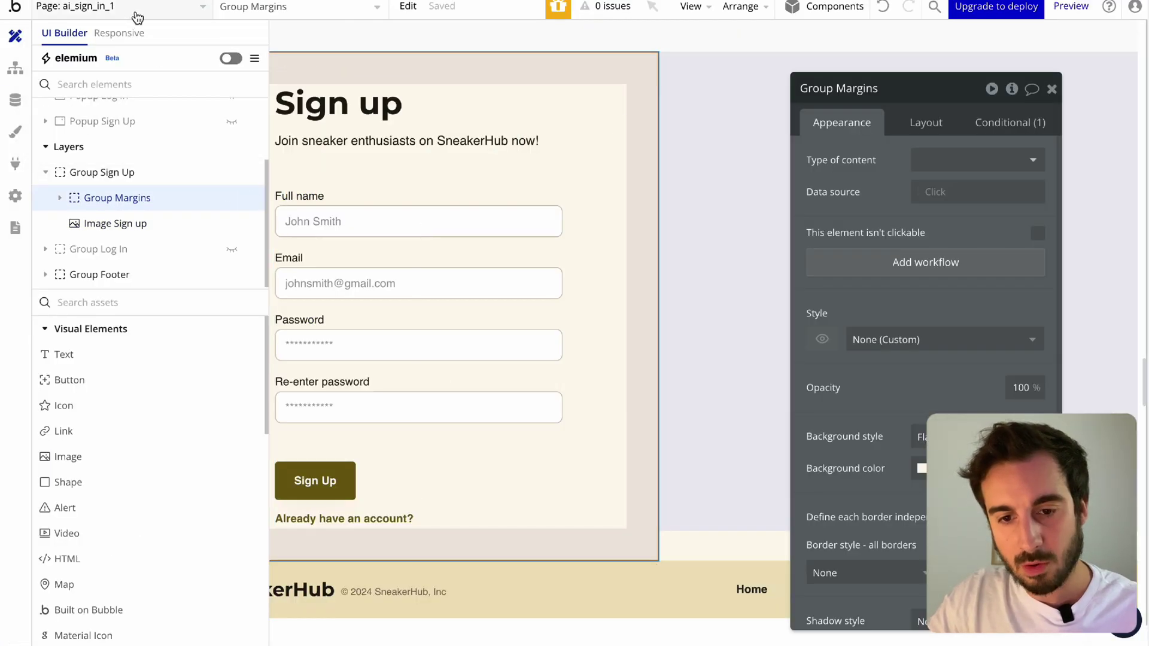
left_click(126, 8)
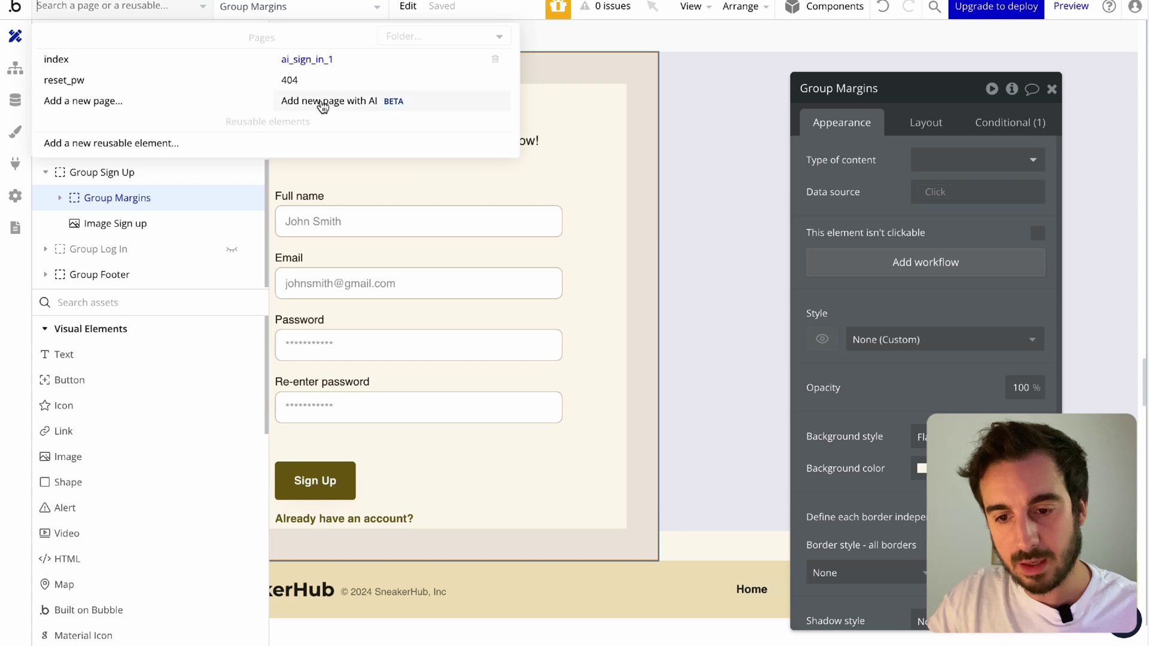
left_click(330, 102)
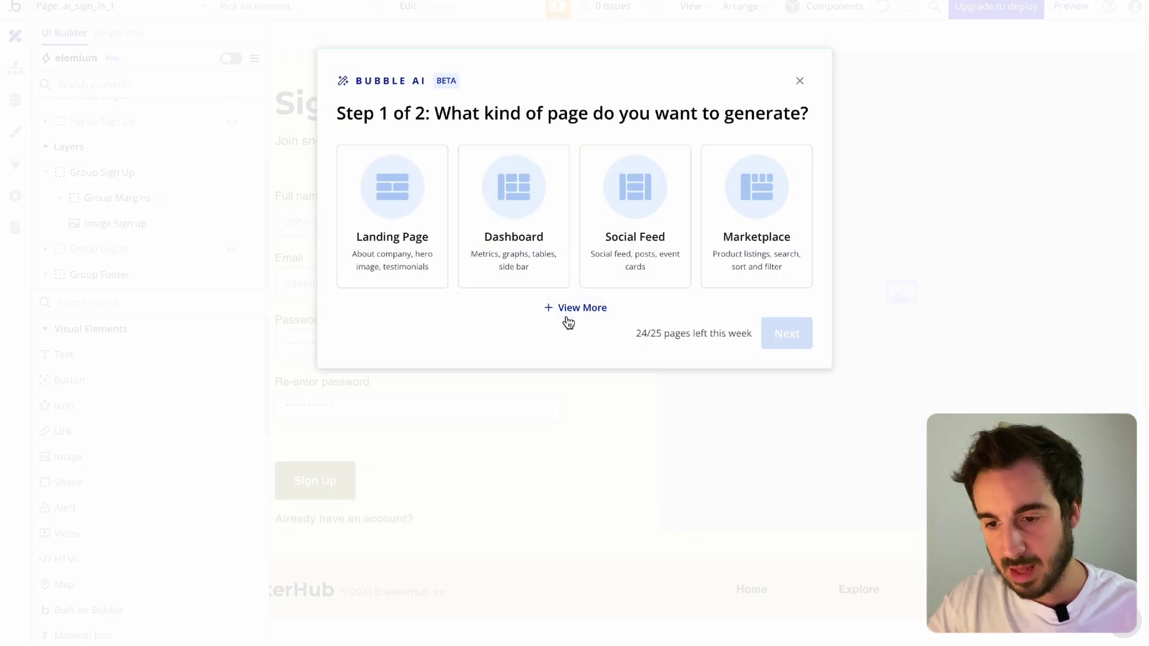
left_click(558, 308)
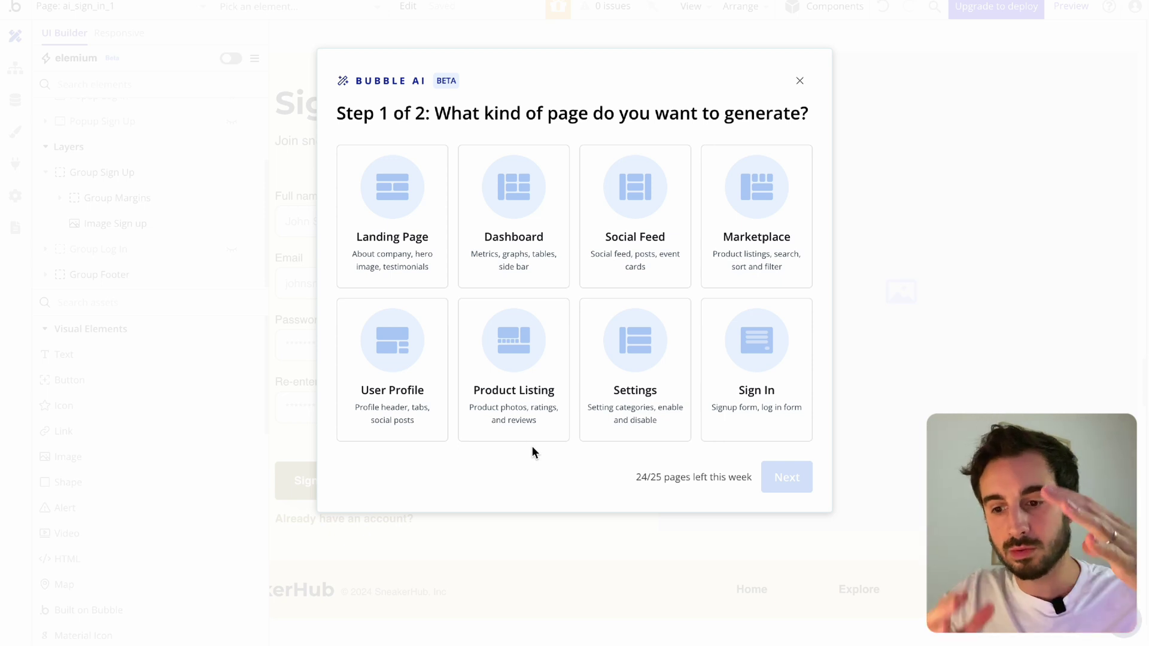
left_click(782, 227)
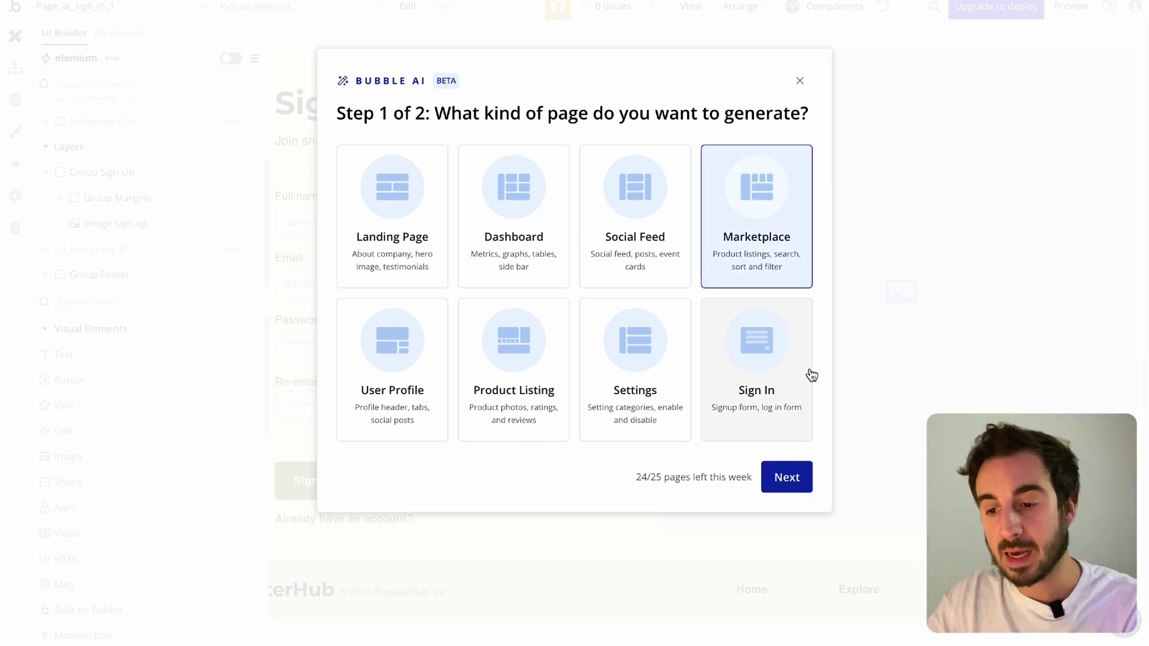
left_click(792, 481)
- Describe the page in the prompt as "A marketplace for sneakers. Primary color is vibrant yellow"
left_click(446, 238)
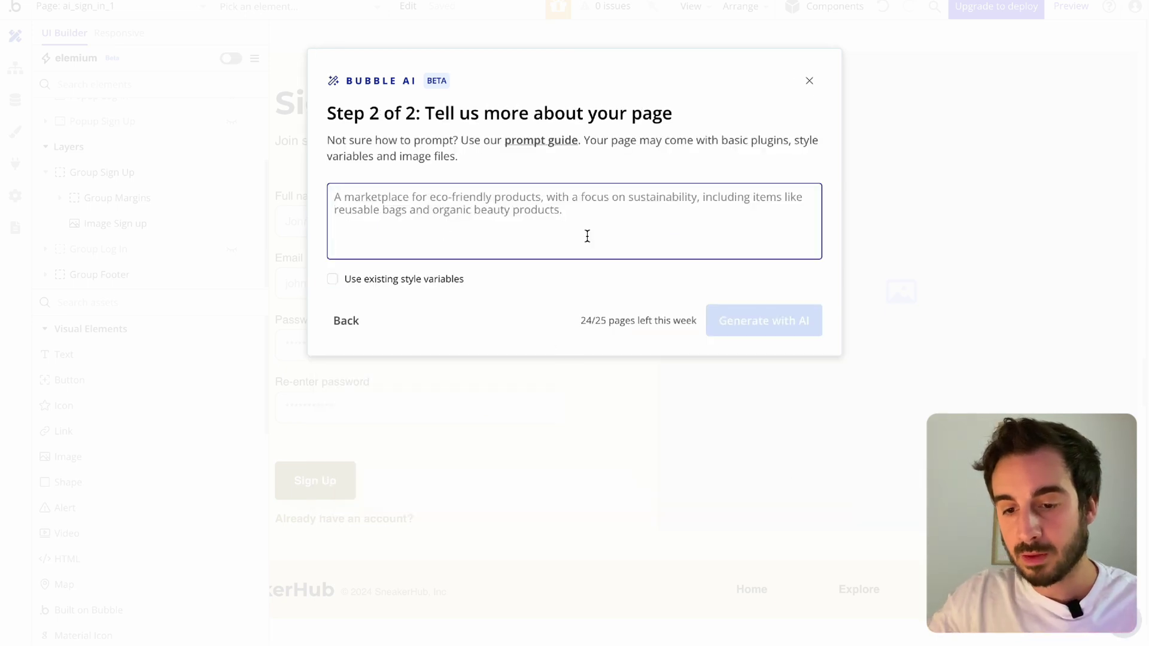
type("A marketplce for sneakers,")
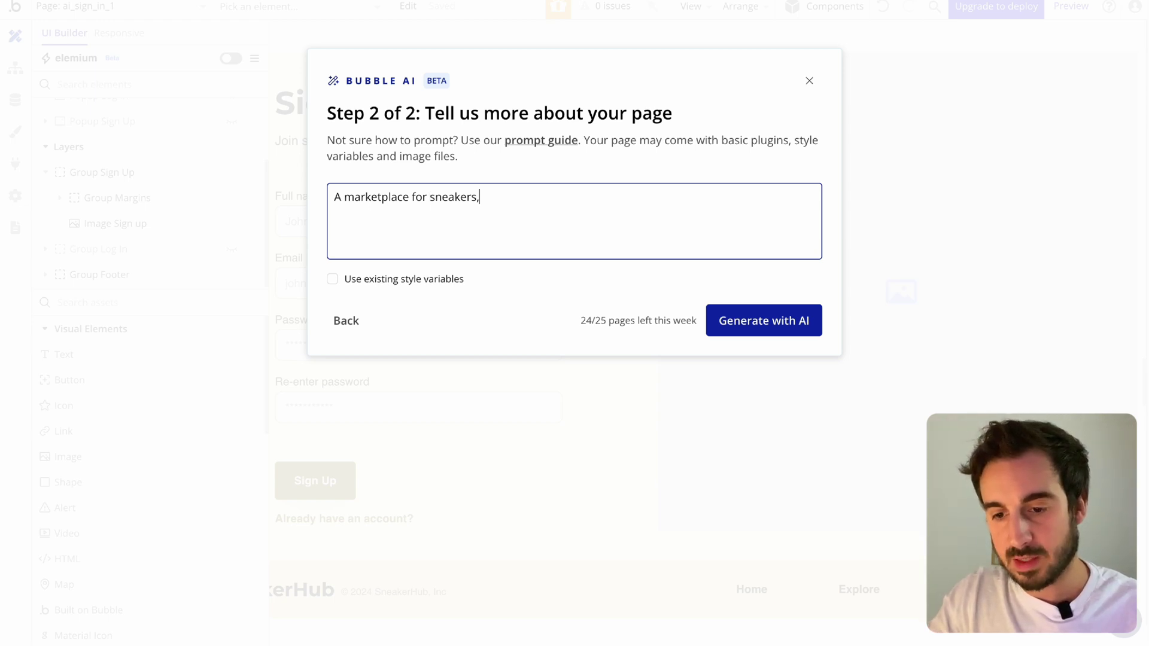
key("BackSpace")
type(". Primy ")
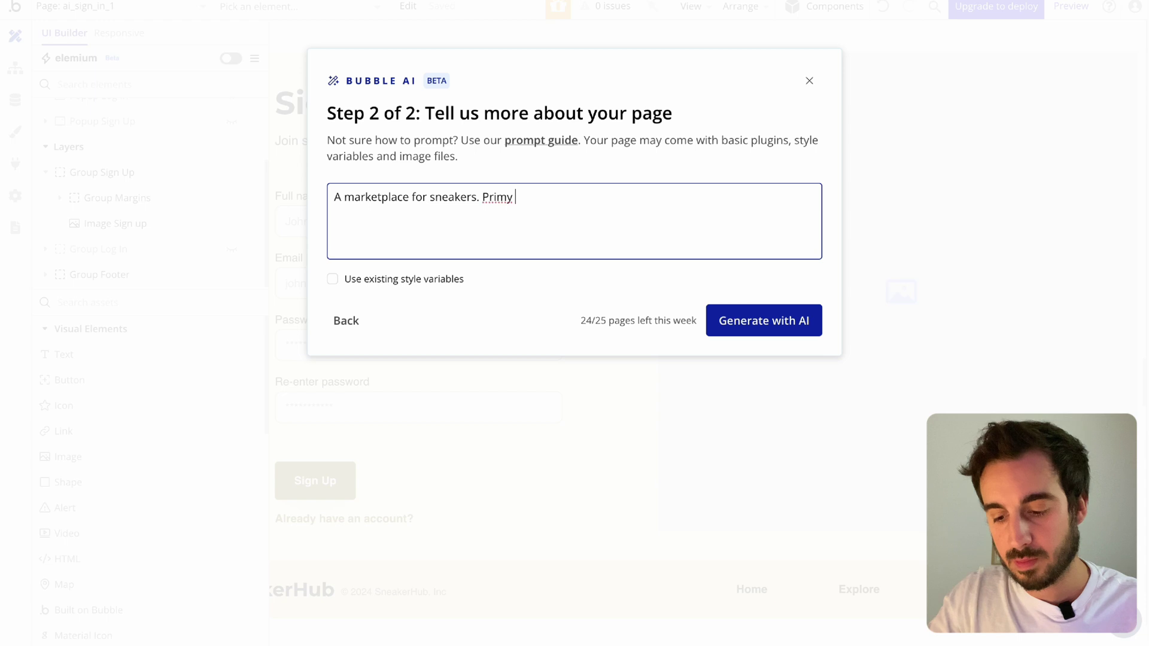
type("color is vibrand yellow")
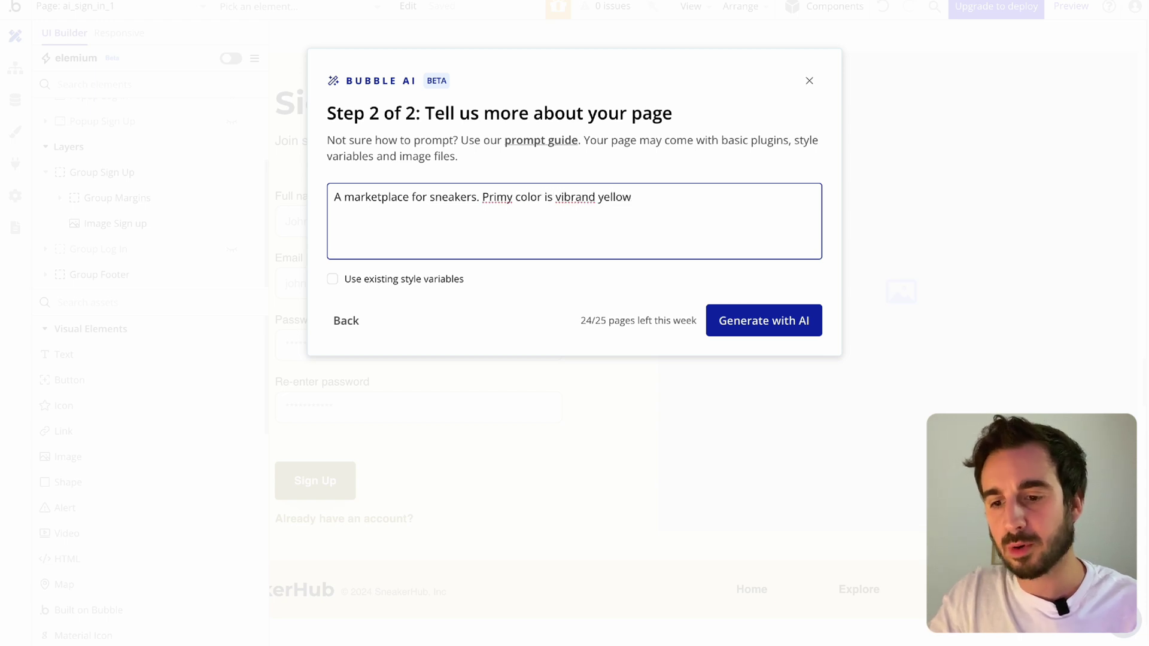
key("BackSpace")
type("t")
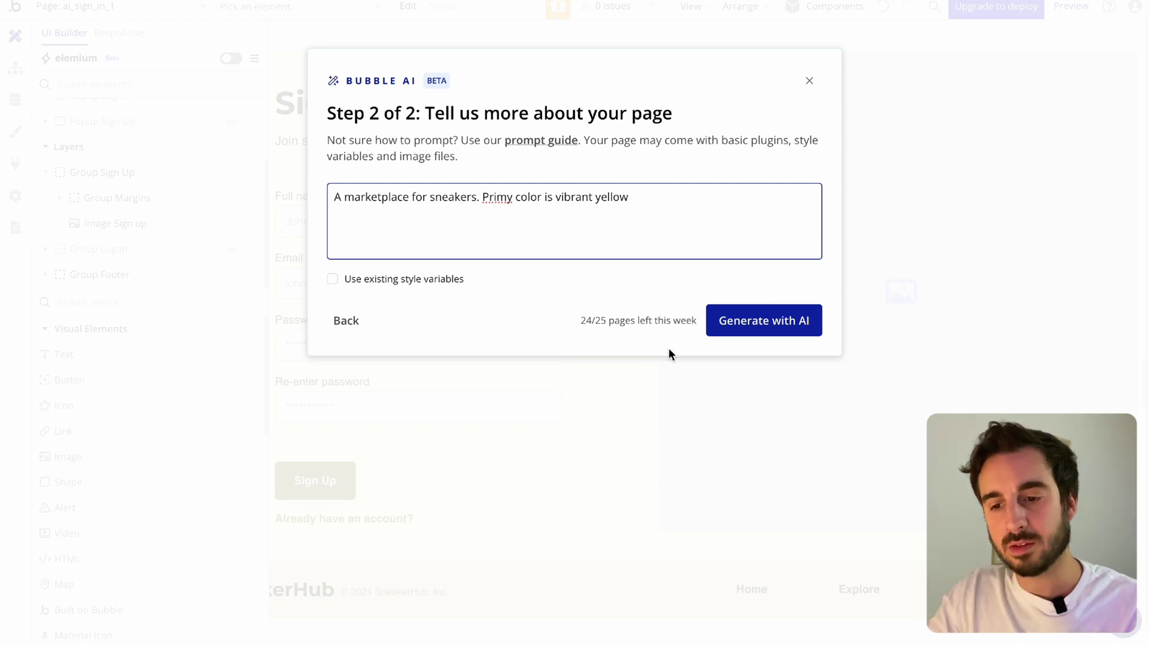
left_click(506, 197)
type("ar")
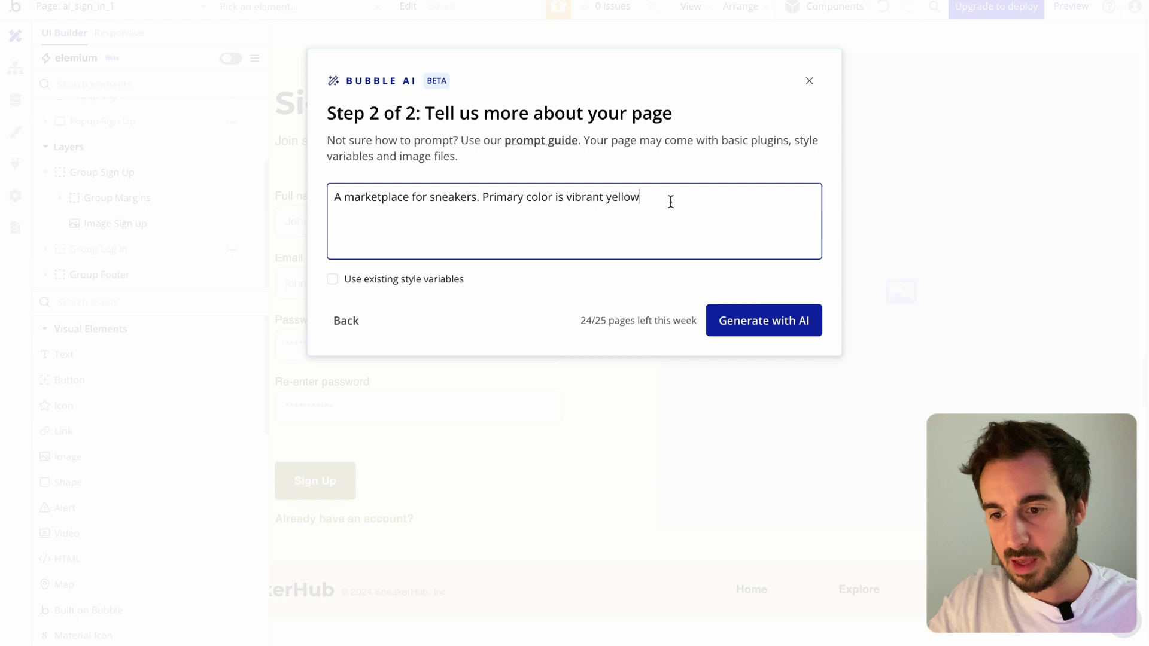
- Finish the prompt with ". The page should list all of the sneakers." and generate the page with AI
type(" The ")
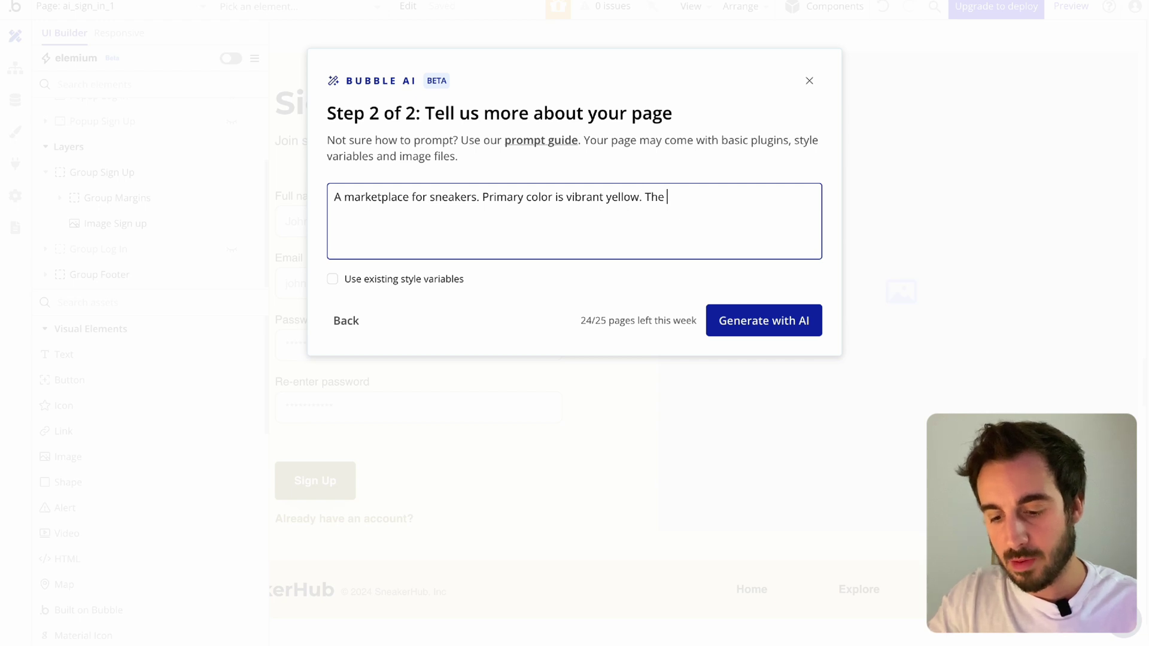
type("page shouildid")
key("BackSpace")
key("BackSpace")
key("BackSpace")
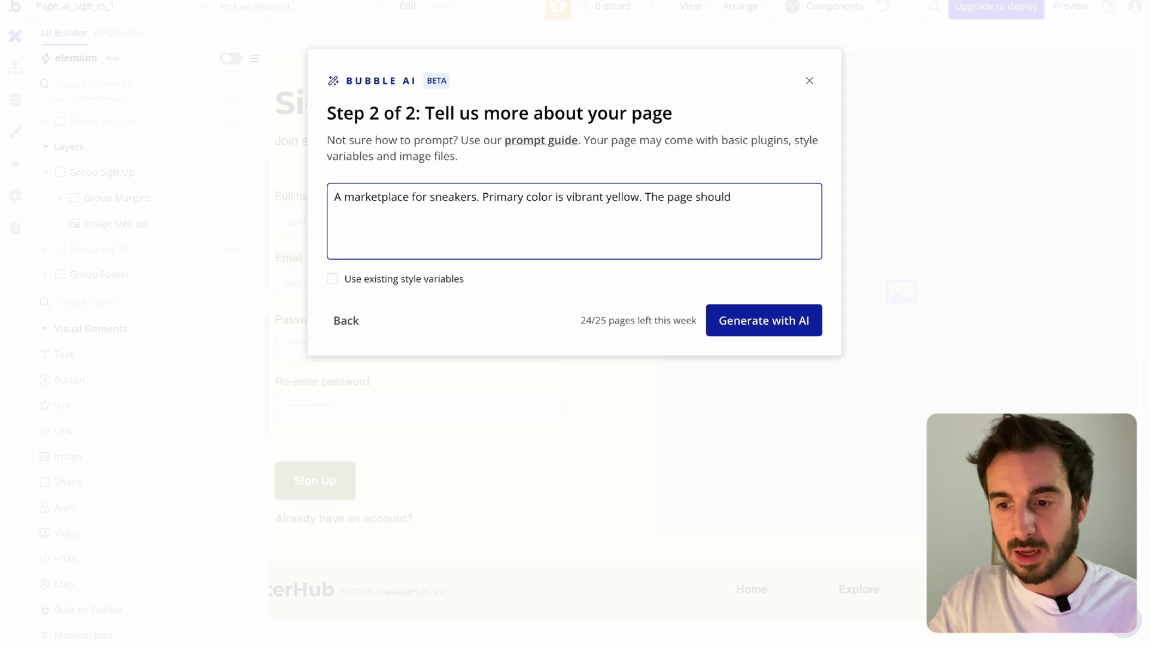
type("ld list all of the")
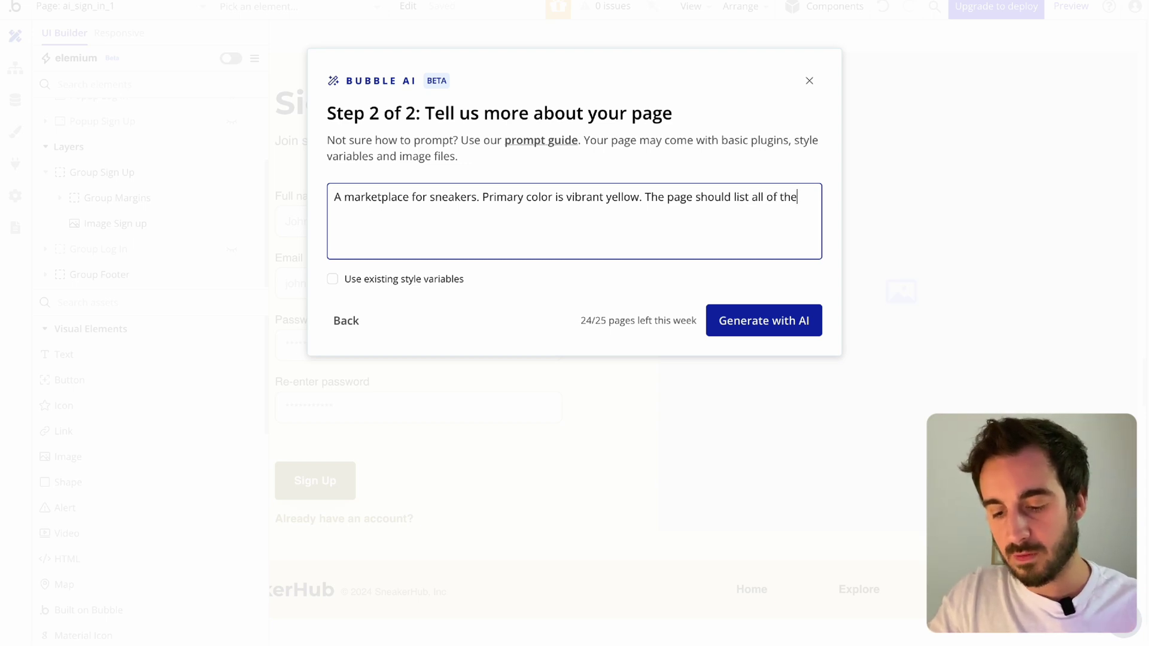
type(" sneakers.")
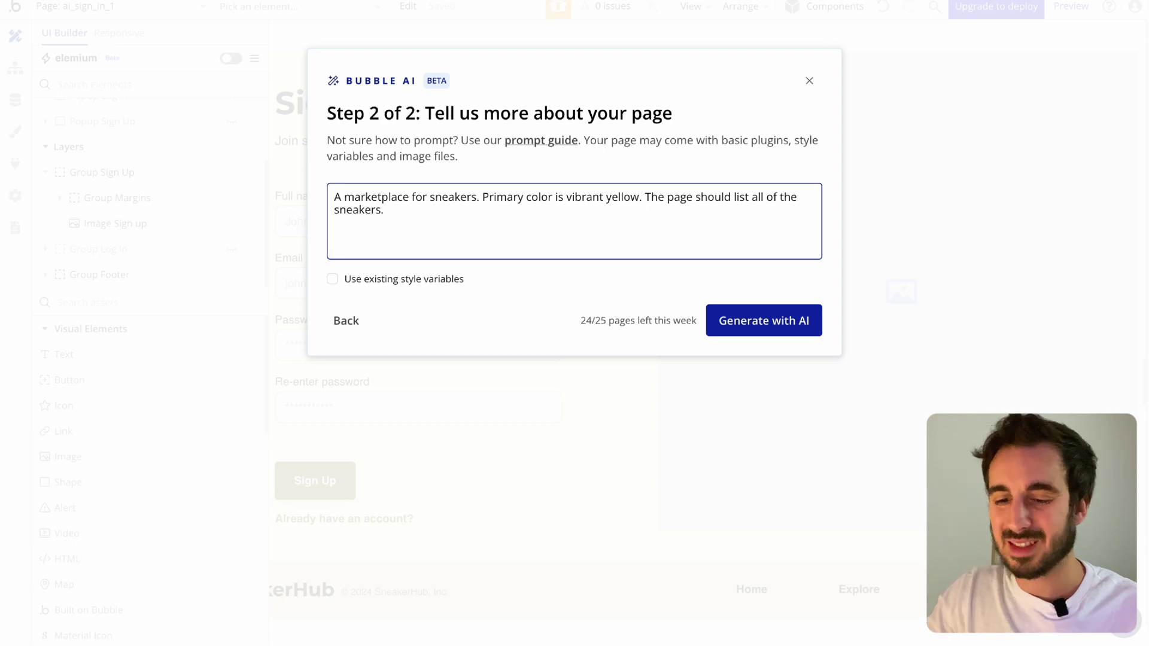
left_click(770, 323)
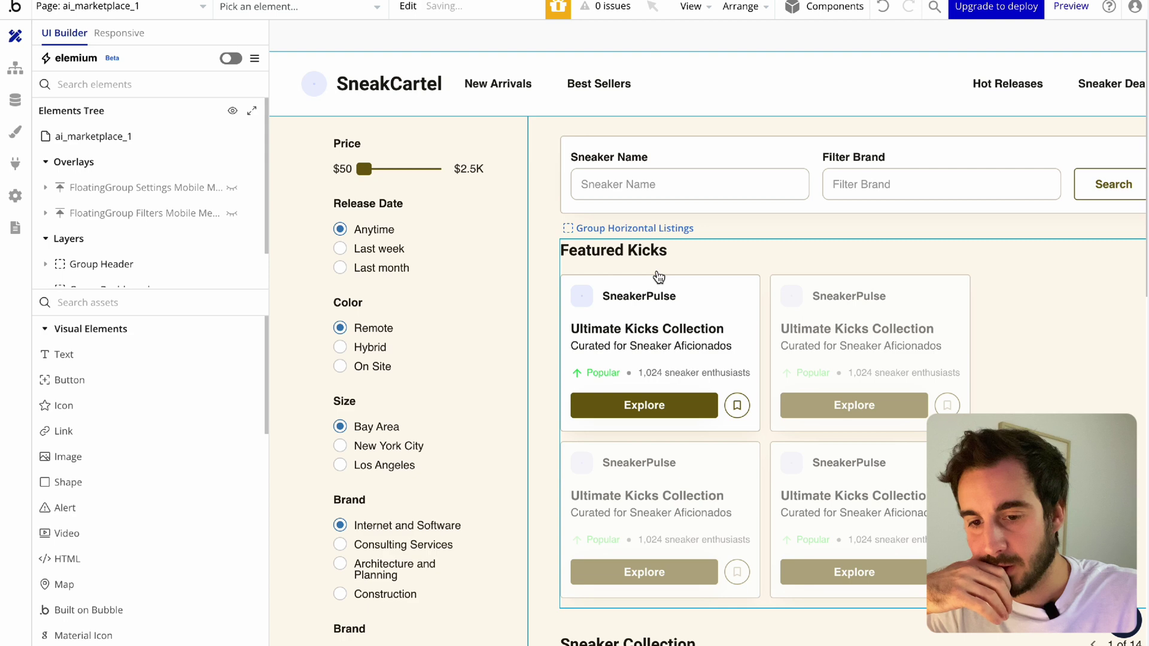
- Look over the generated marketplace page, from the header, filters and Featured Kicks cards to the Sneaker Collection list and footer
scroll(659, 277, "down", 1)
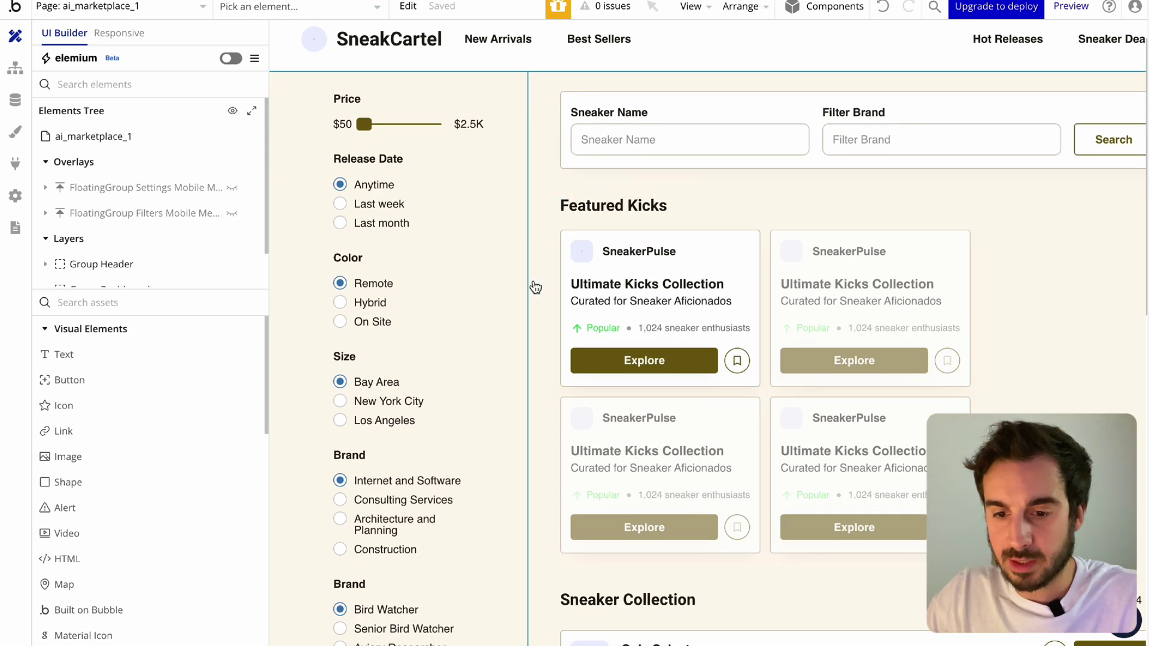
scroll(699, 308, "right", 1)
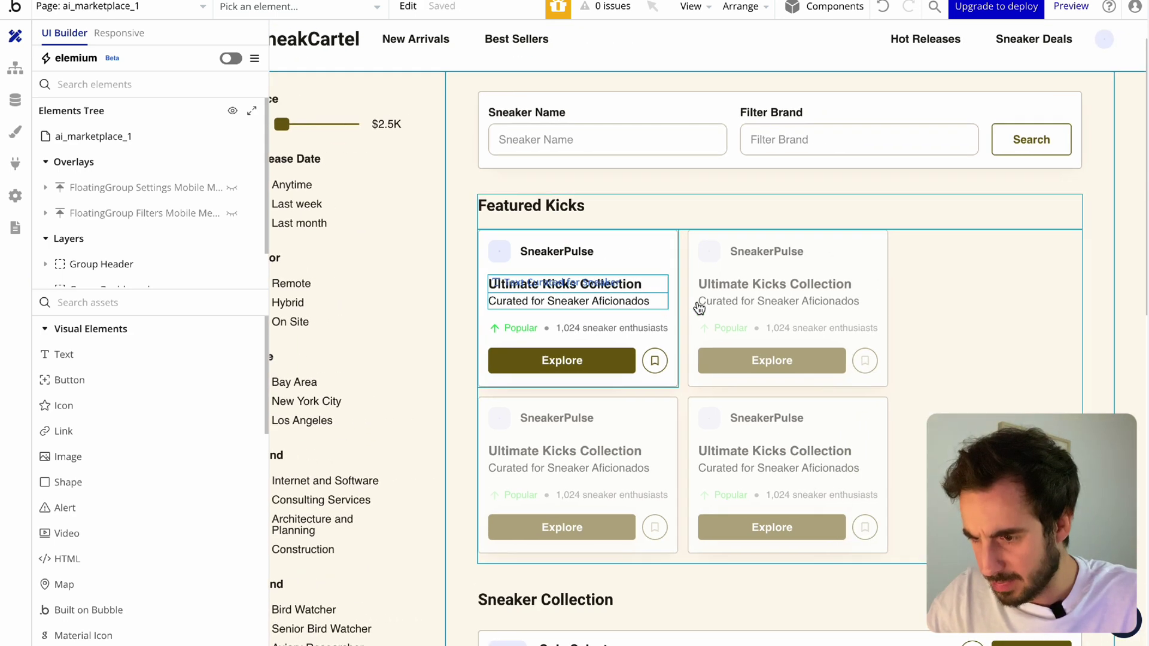
scroll(772, 303, "left", 1)
scroll(772, 303, "right", 1)
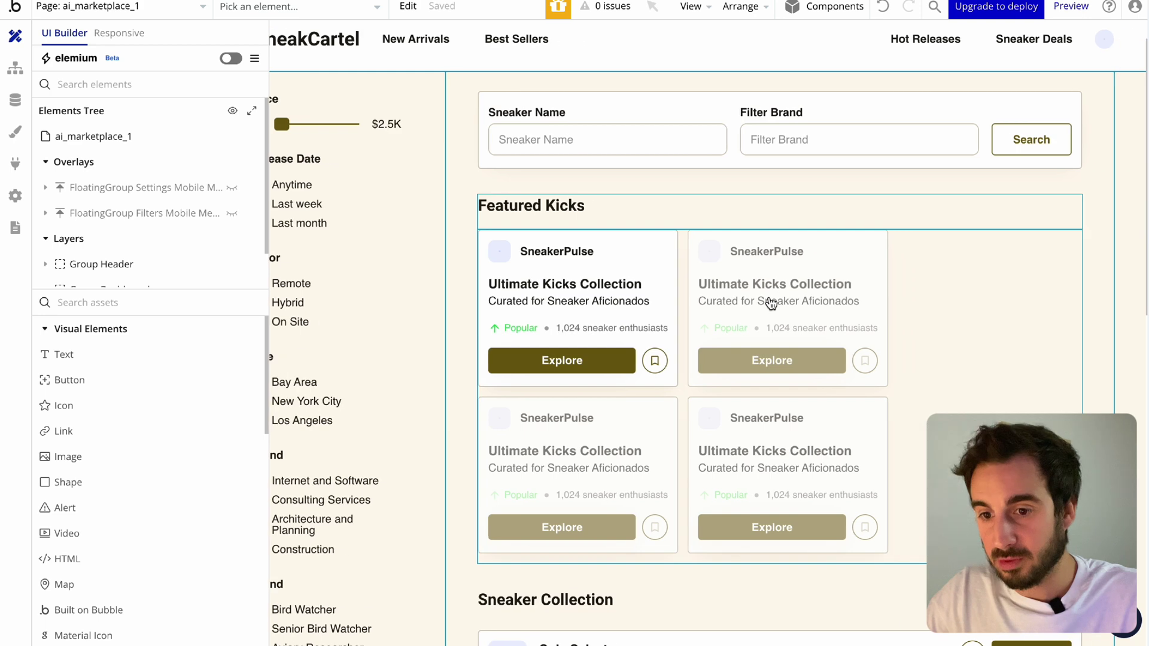
scroll(772, 304, "up", 1)
scroll(606, 245, "left", 1)
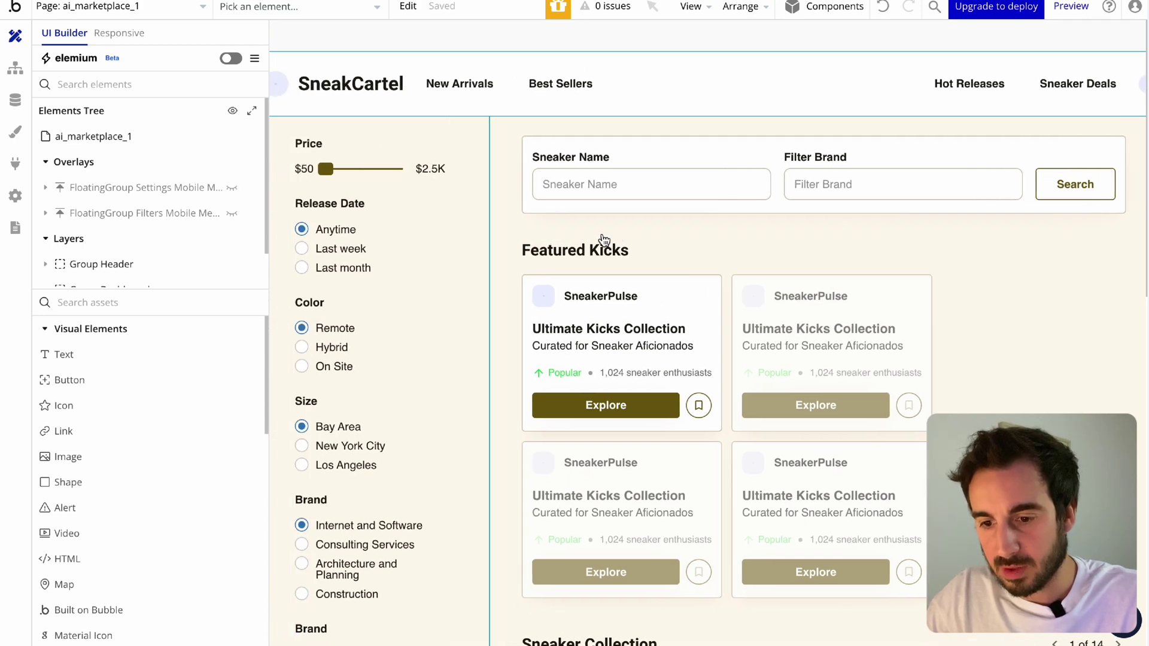
scroll(441, 173, "down", 1)
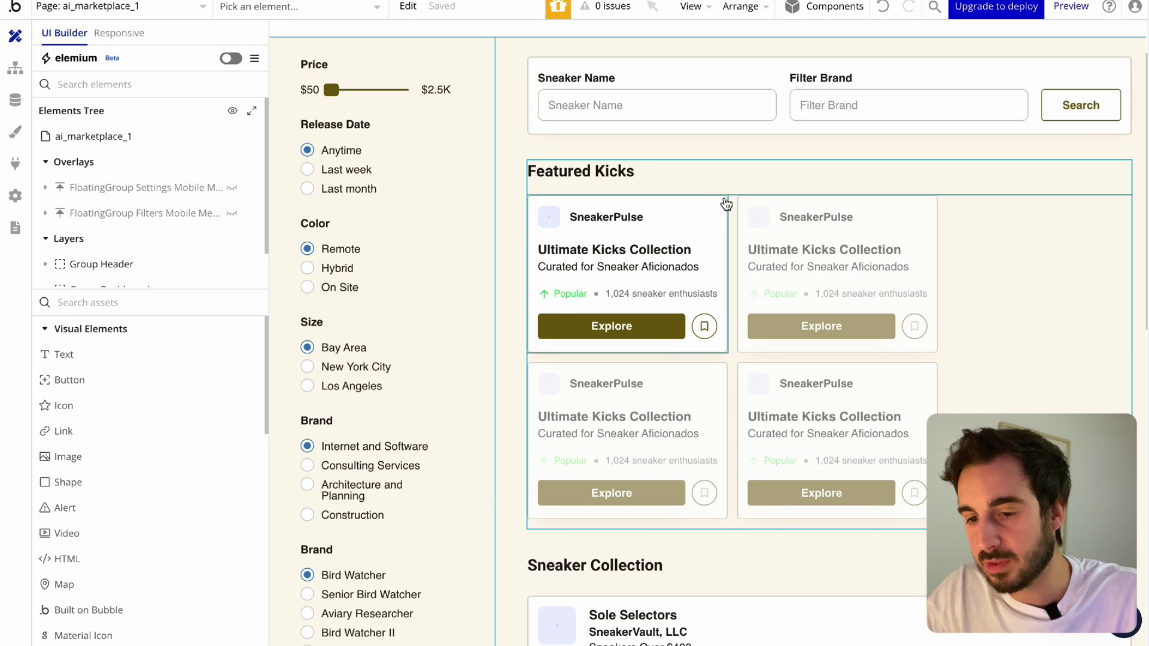
scroll(499, 200, "up", 1)
scroll(499, 200, "left", 1)
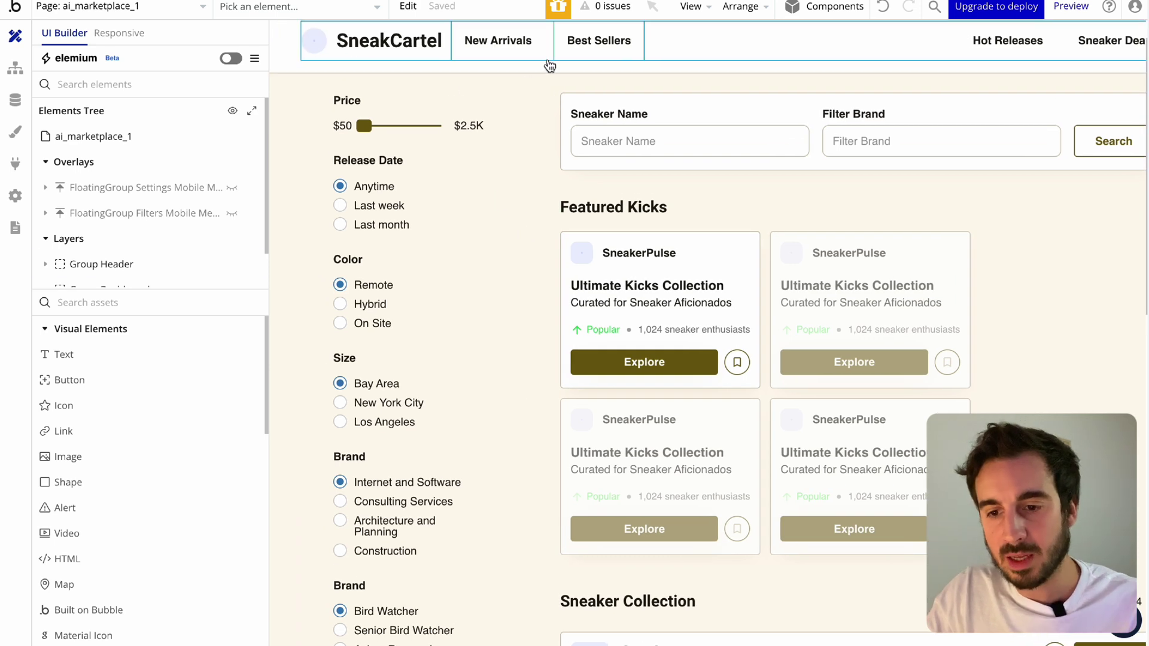
scroll(598, 59, "right", 1)
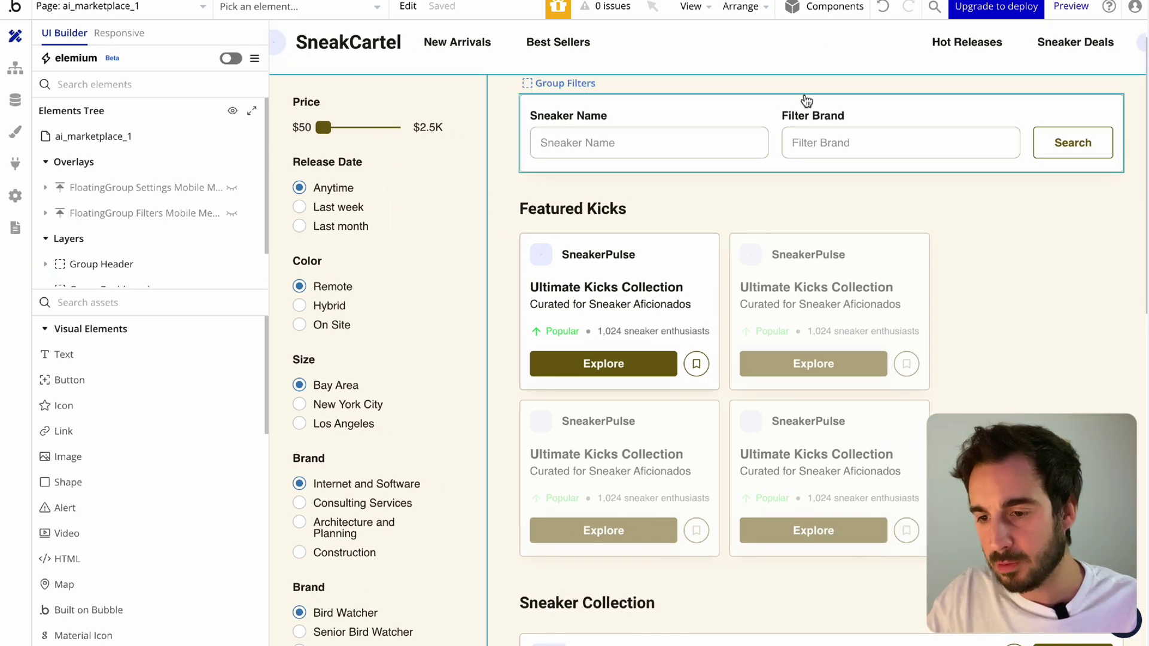
scroll(805, 101, "down", 8)
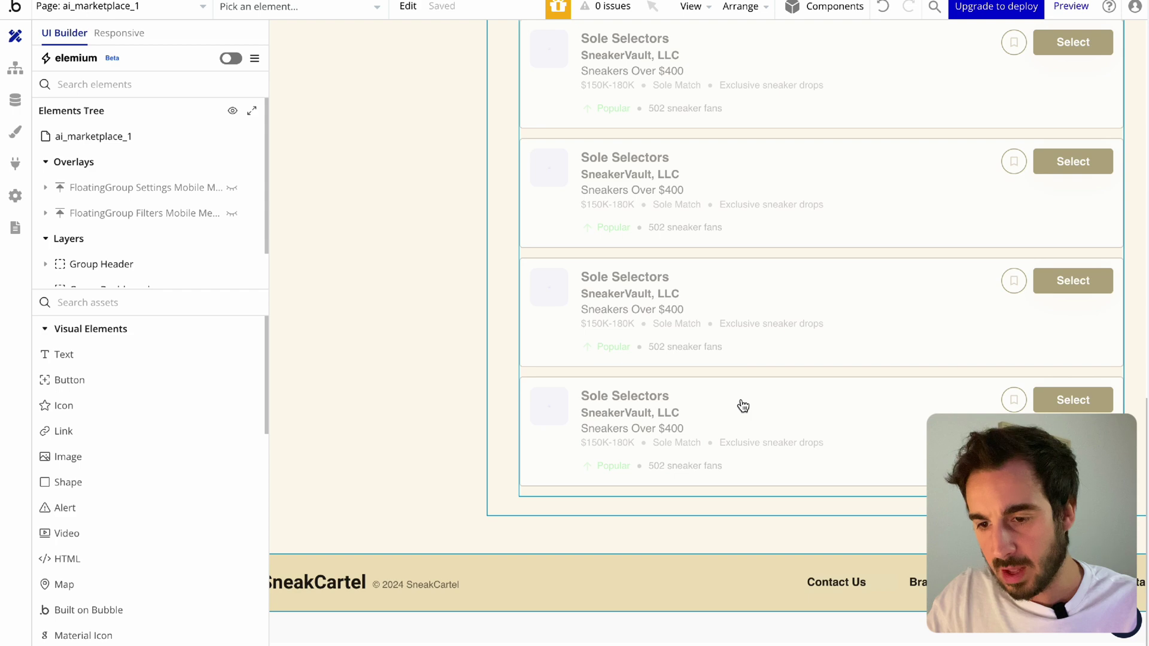
scroll(743, 405, "up", 5)
scroll(743, 407, "up", 2)
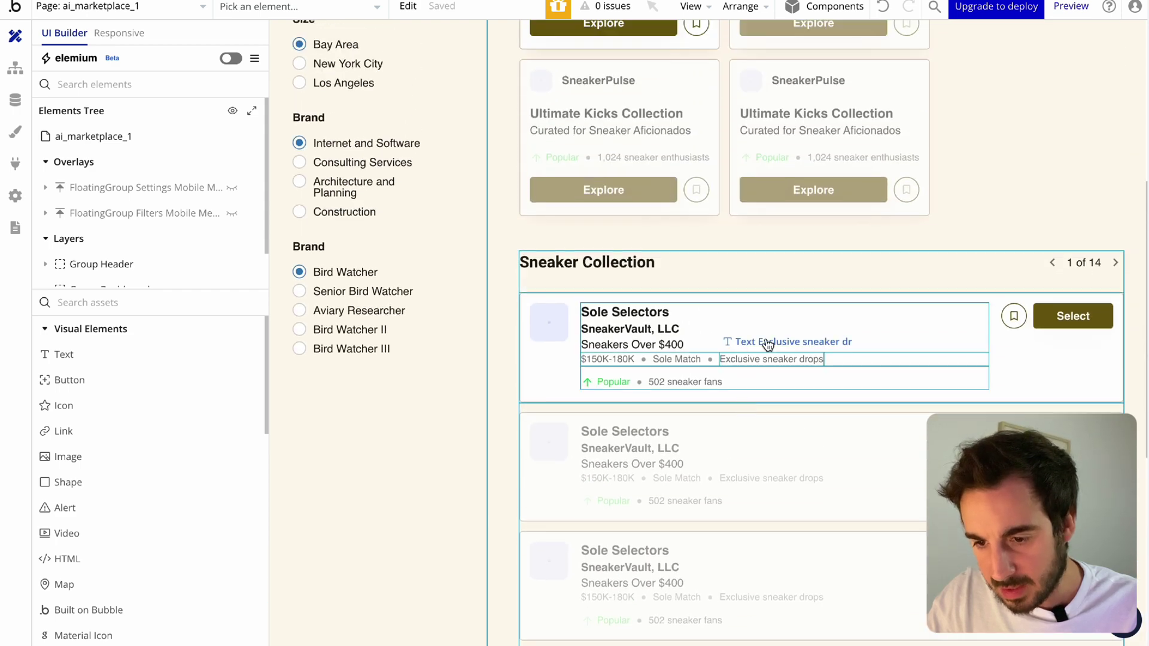
- Expand the Sneaker Collection's vertical listings group down to its repeating group and inspect that element's content type and data source
double_click(824, 293)
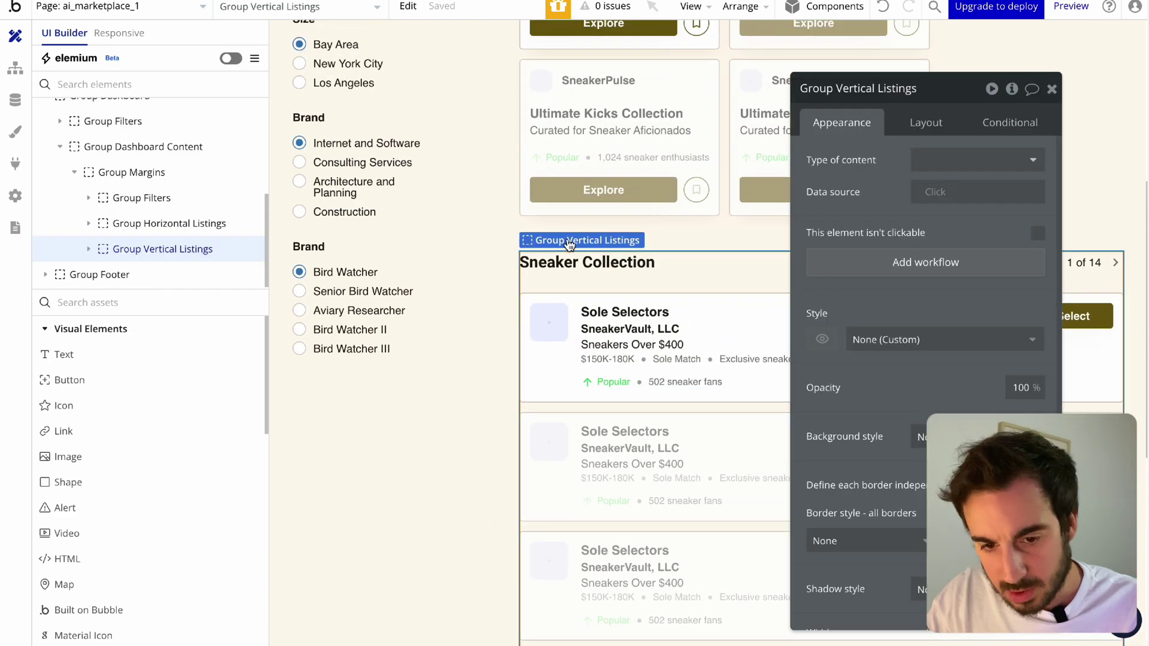
left_click(88, 249)
left_click(103, 225)
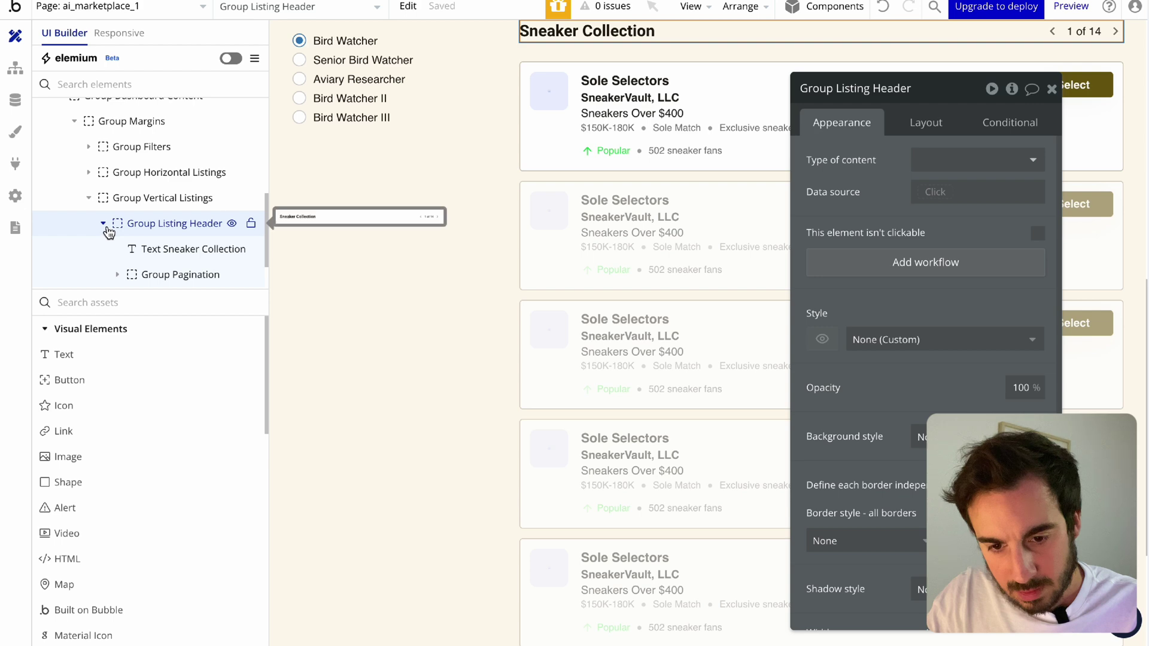
left_click(105, 257)
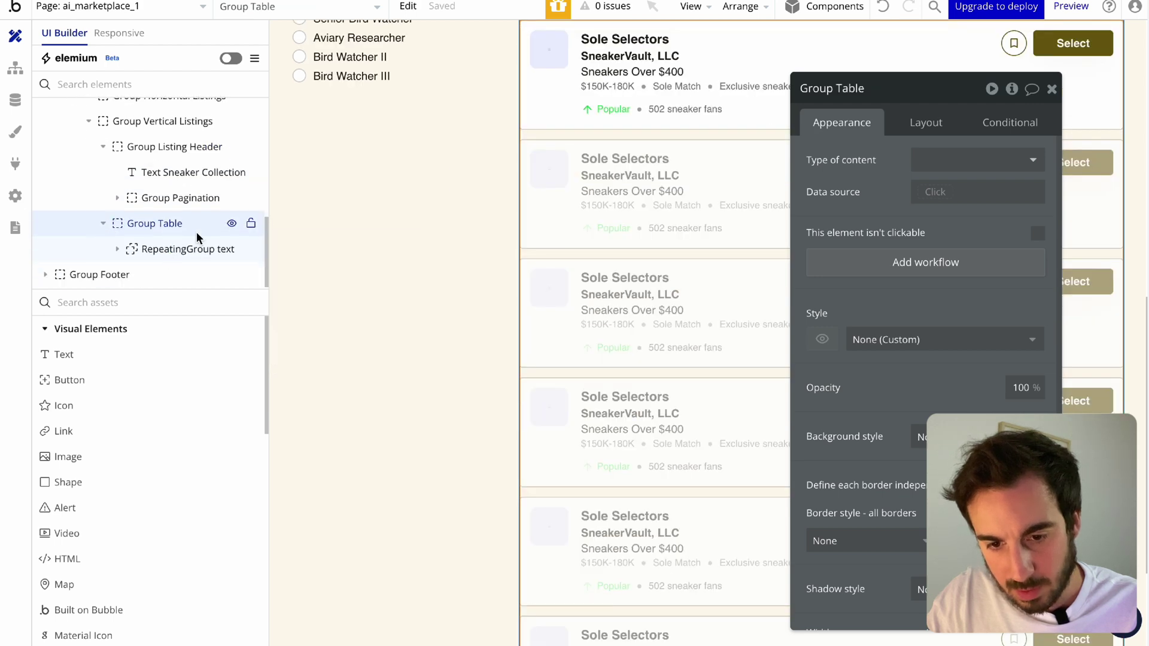
left_click(190, 251)
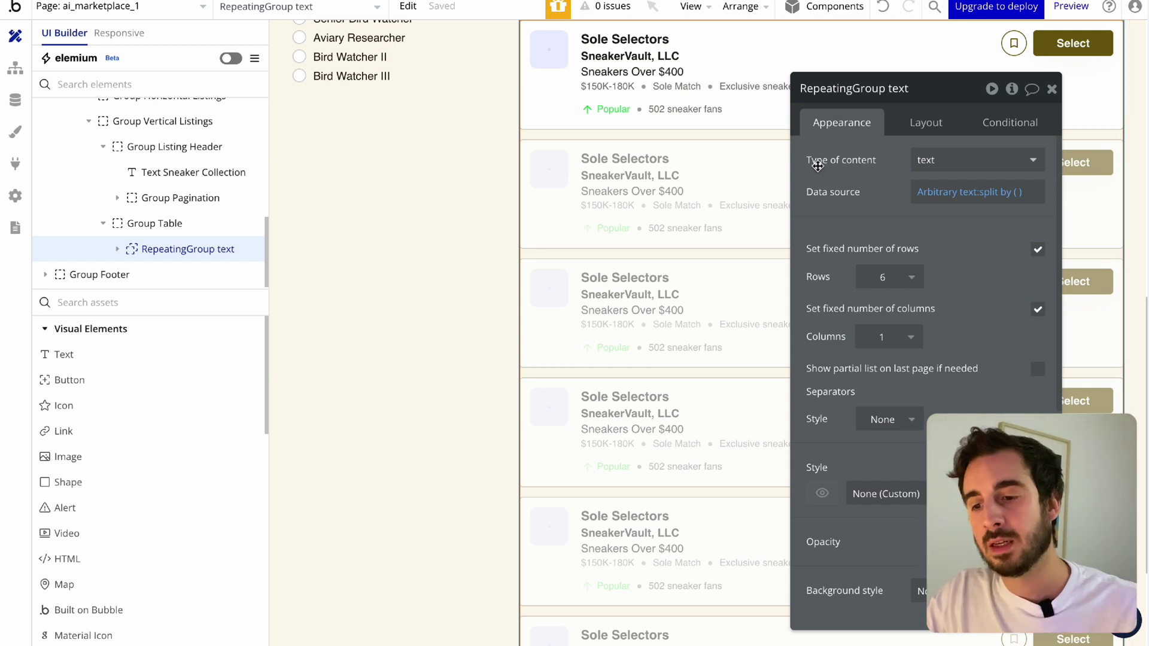
left_click(942, 159)
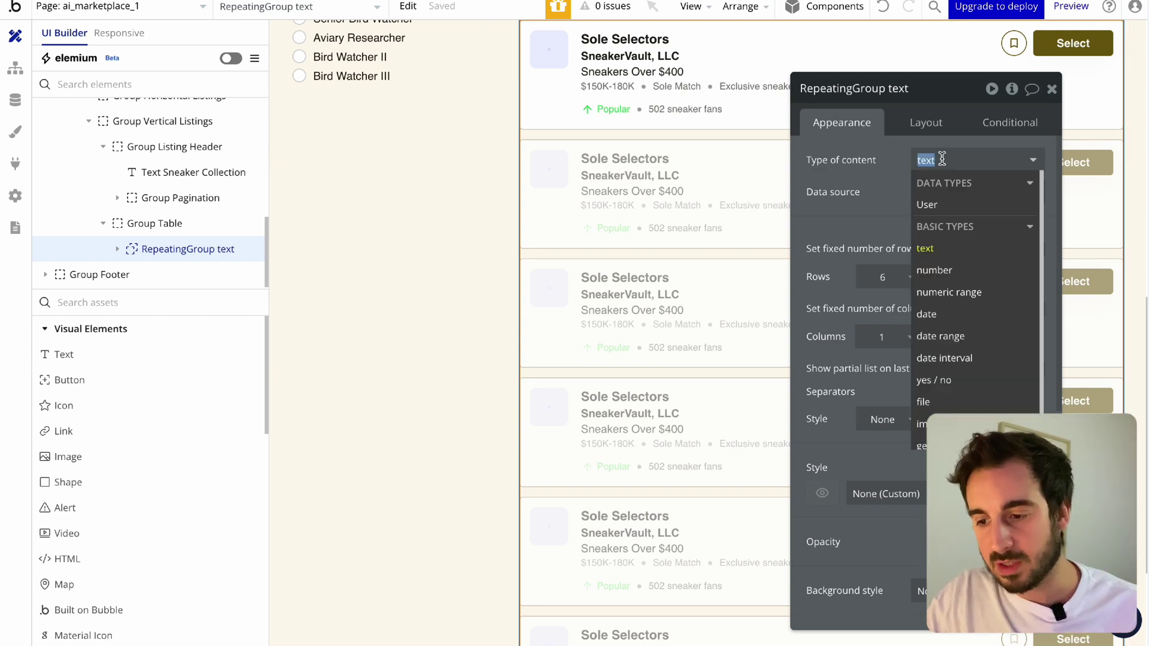
left_click(879, 168)
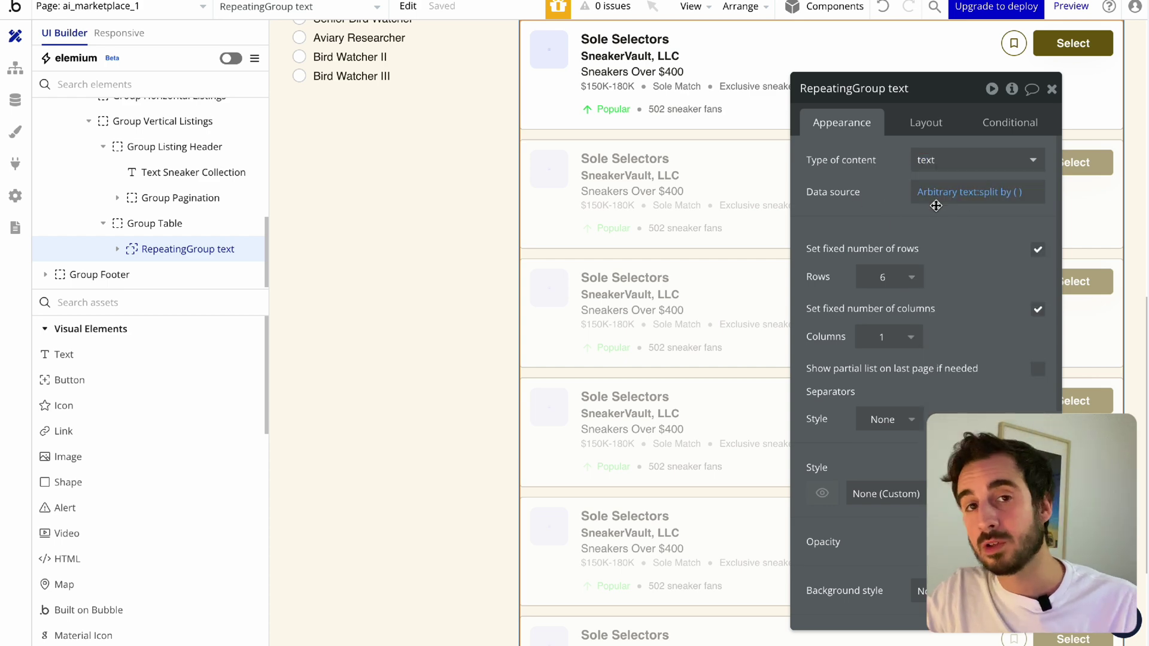
left_click(1052, 89)
- Preview the marketplace page and scroll through the Featured Kicks cards horizontally
scroll(896, 233, "up", 5)
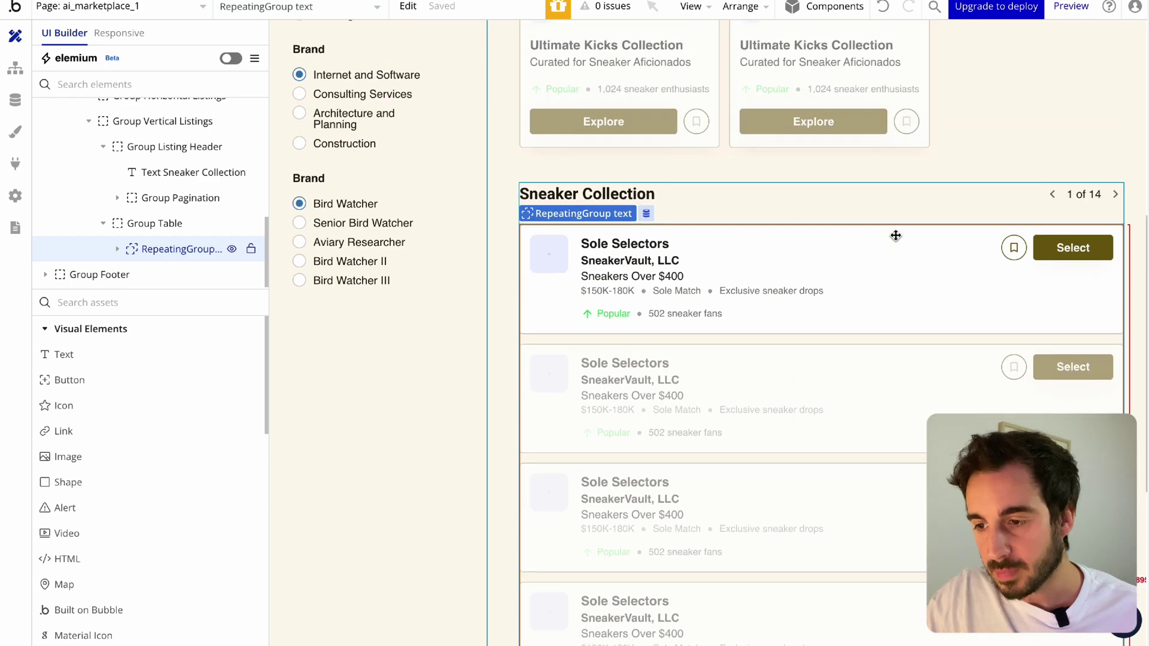
scroll(897, 240, "up", 5)
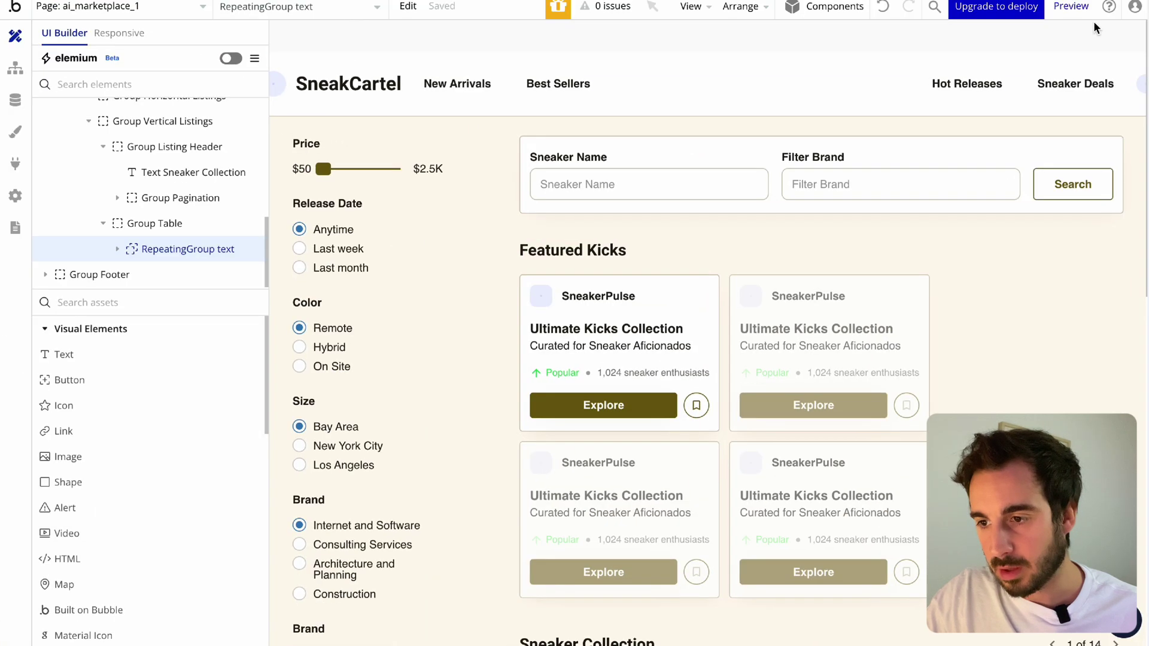
left_click(1082, 9)
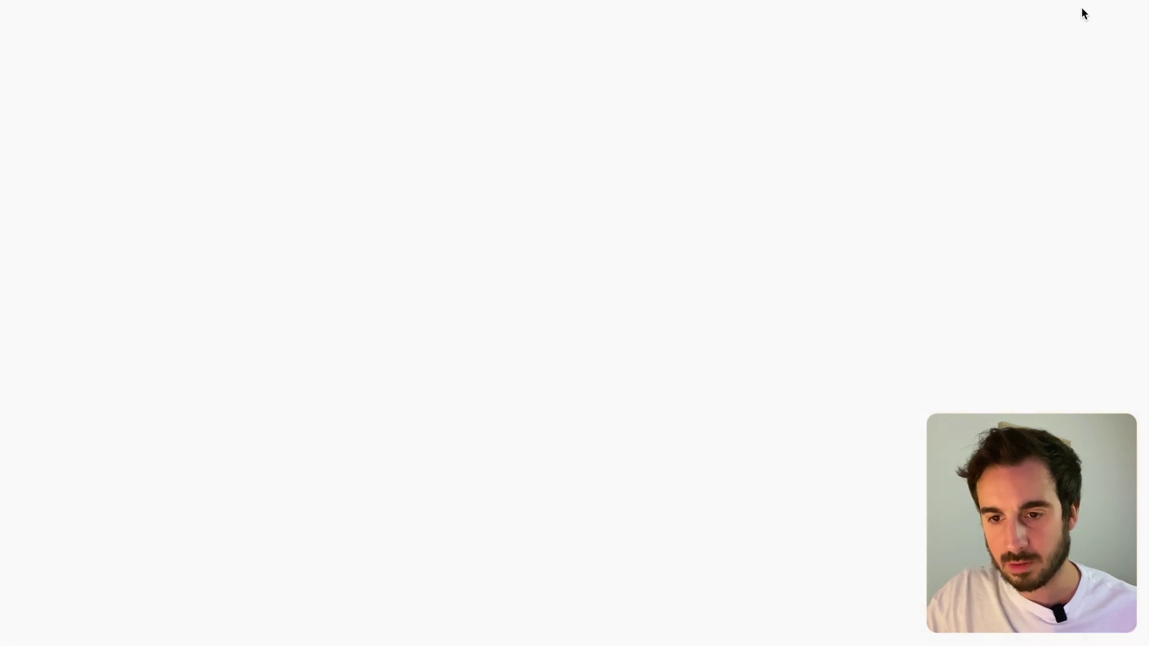
scroll(992, 249, "right", 8)
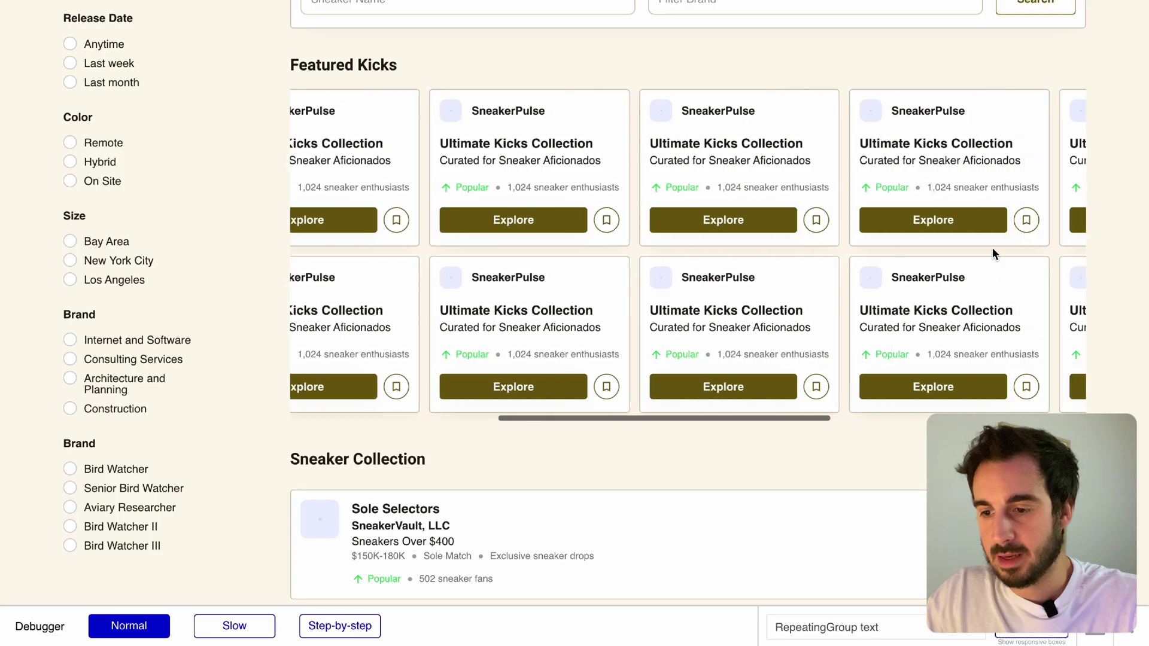
- Look through the previewed Featured Kicks cards in both directions and browse the Sneaker Collection list below them
scroll(745, 275, "left", 10)
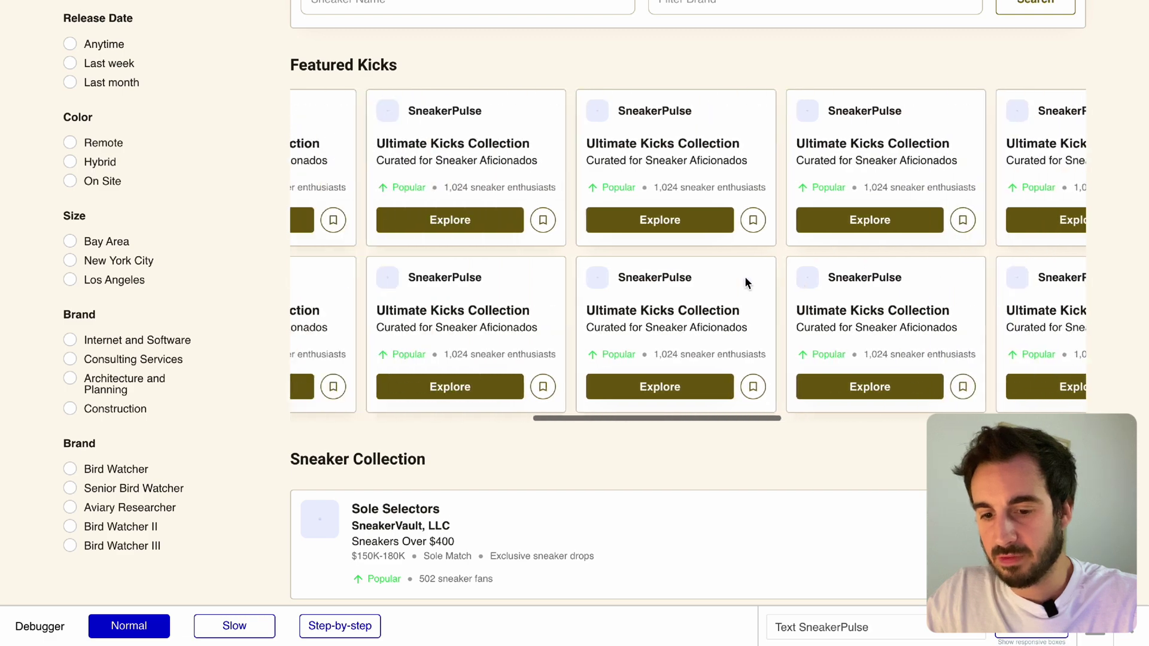
scroll(826, 258, "up", 2)
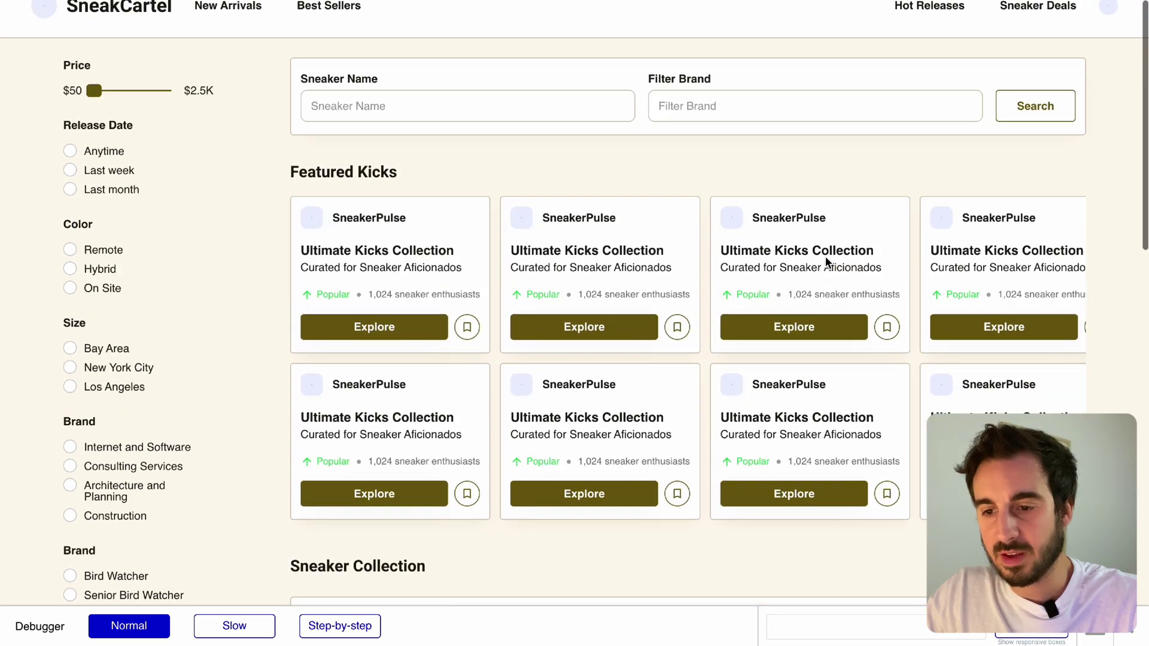
scroll(809, 342, "right", 3)
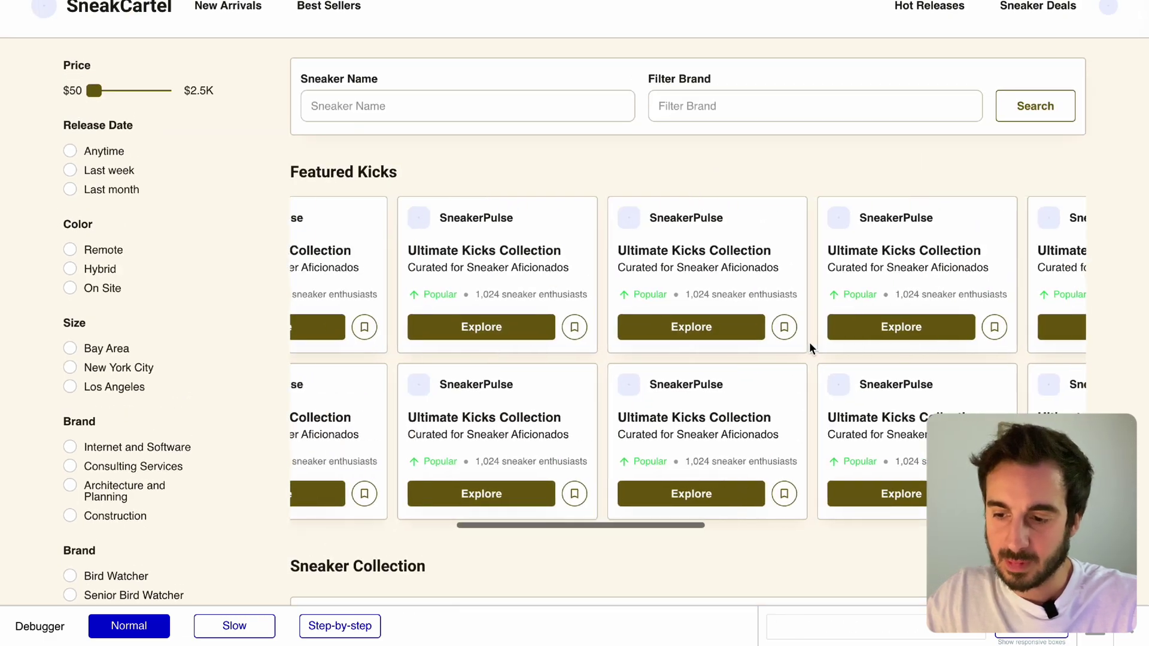
scroll(810, 344, "right", 2)
scroll(817, 341, "left", 4)
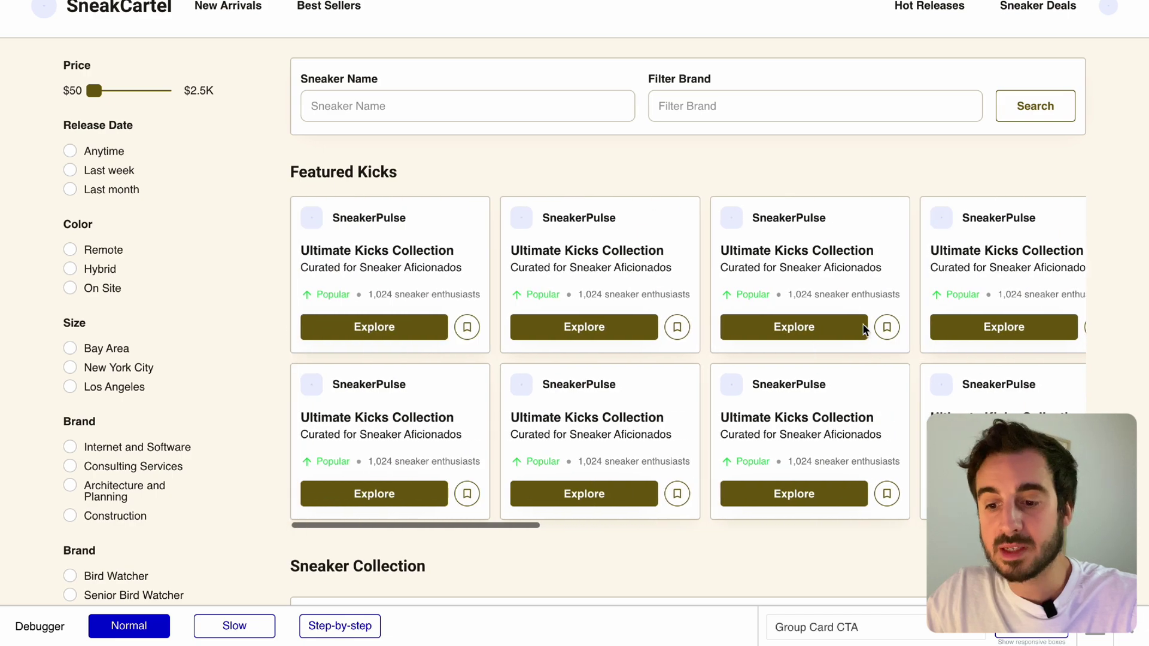
scroll(885, 323, "down", 2)
scroll(838, 315, "down", 10)
scroll(720, 375, "up", 8)
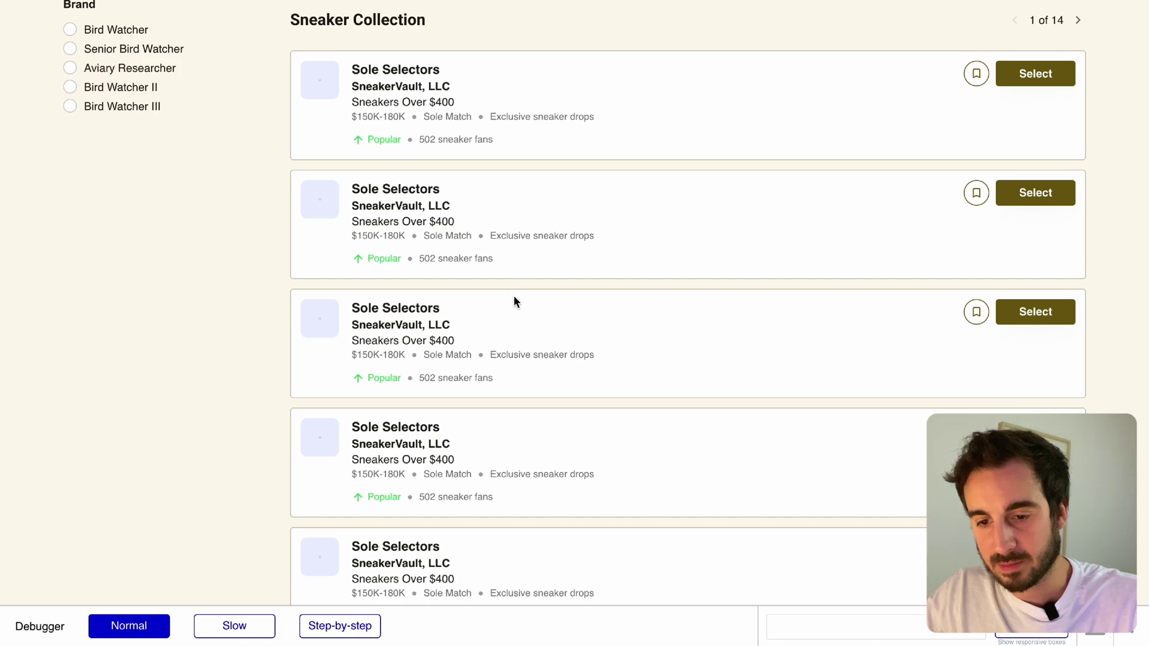
scroll(465, 326, "down", 2)
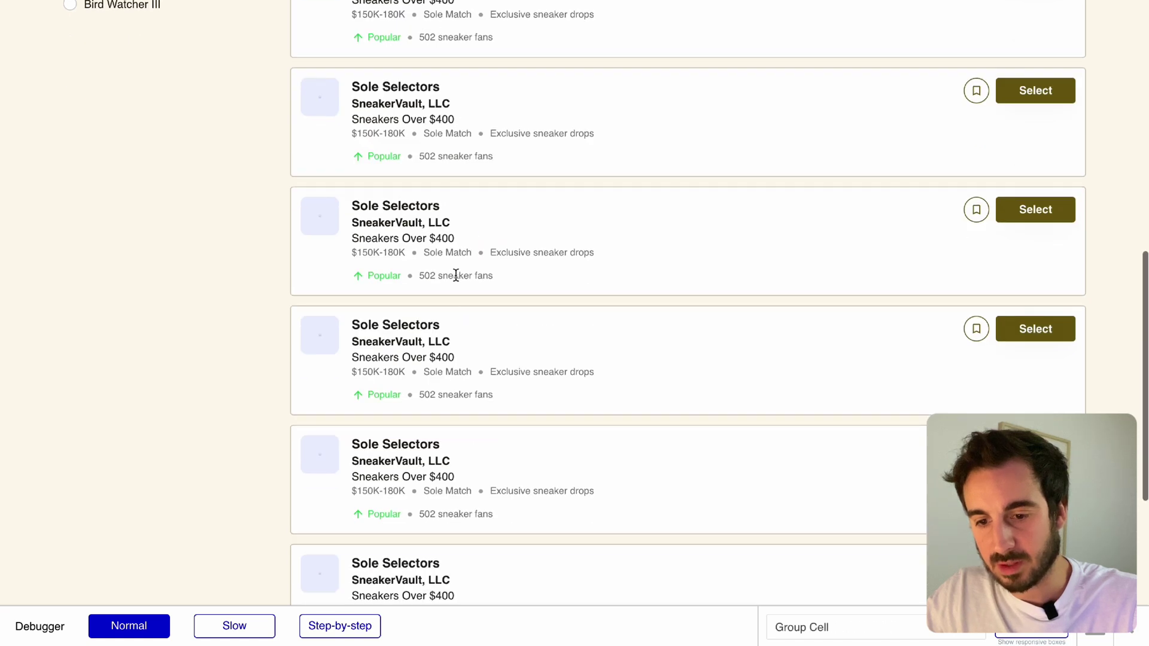
- Highlight the sneaker fans text on several Sneaker Collection listings to examine it
left_click_drag(421, 275, 537, 276)
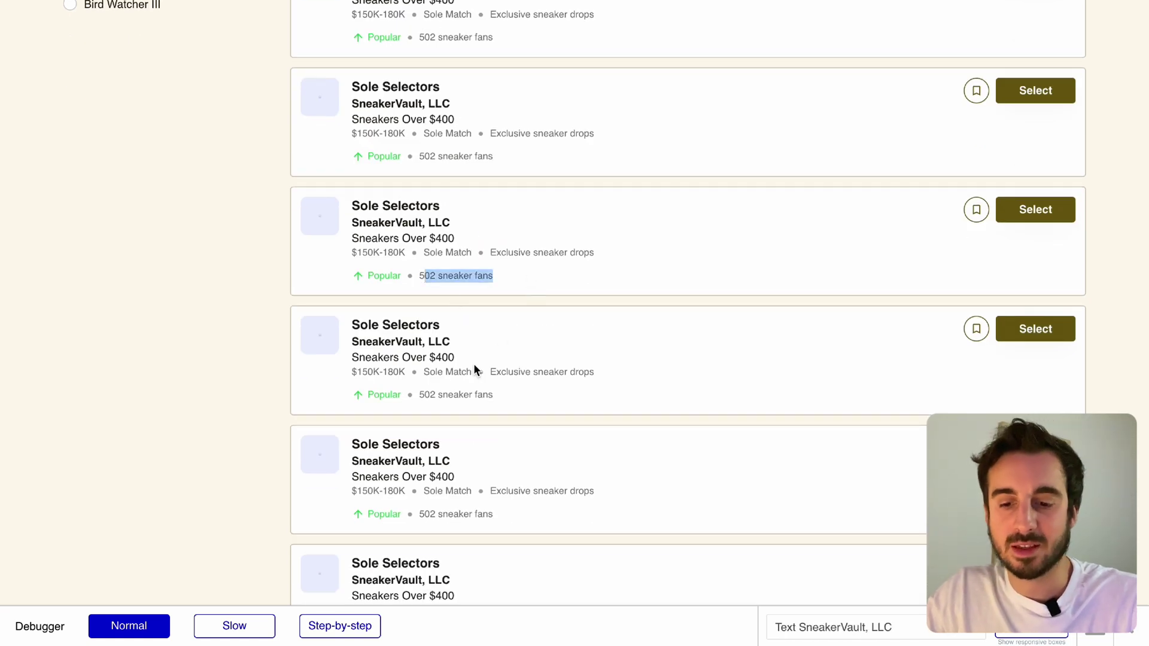
left_click_drag(419, 394, 551, 397)
scroll(555, 369, "up", 6)
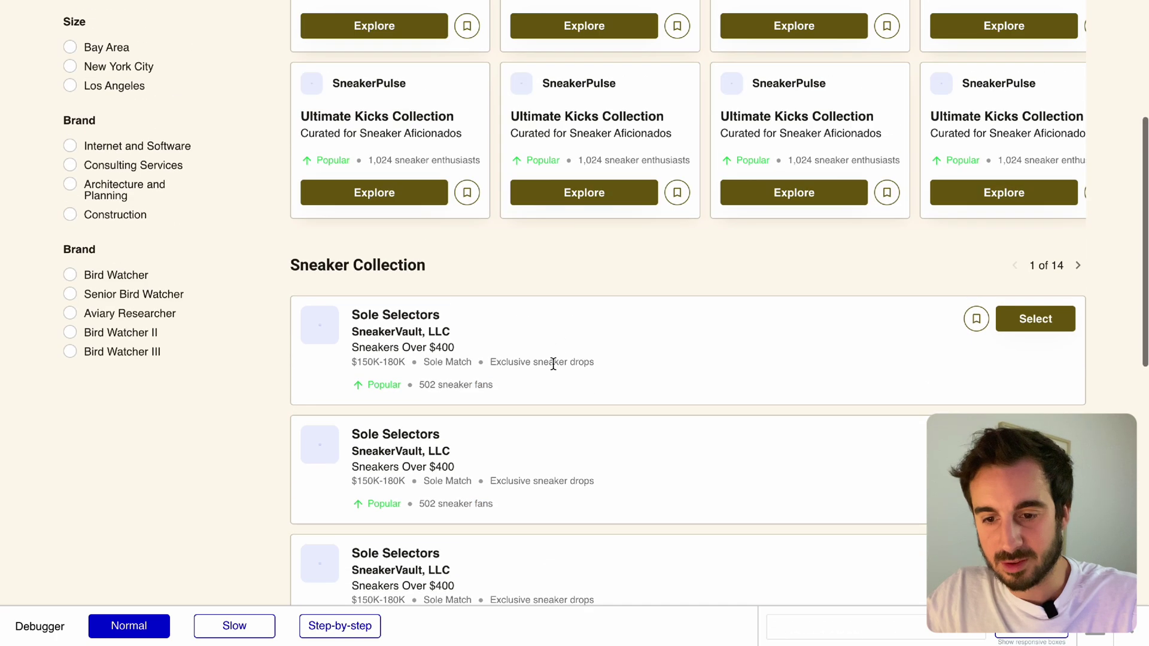
left_click_drag(419, 385, 513, 382)
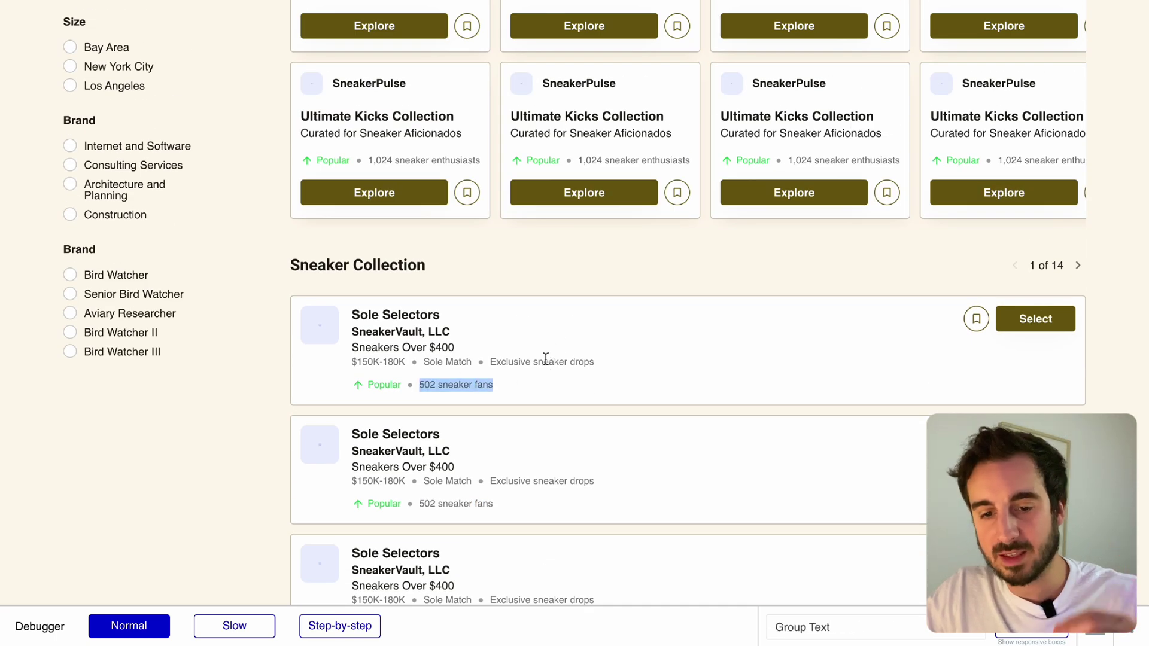
- Test the preview's price filter by moving its slider to the $2.5K end
scroll(543, 359, "up", 2)
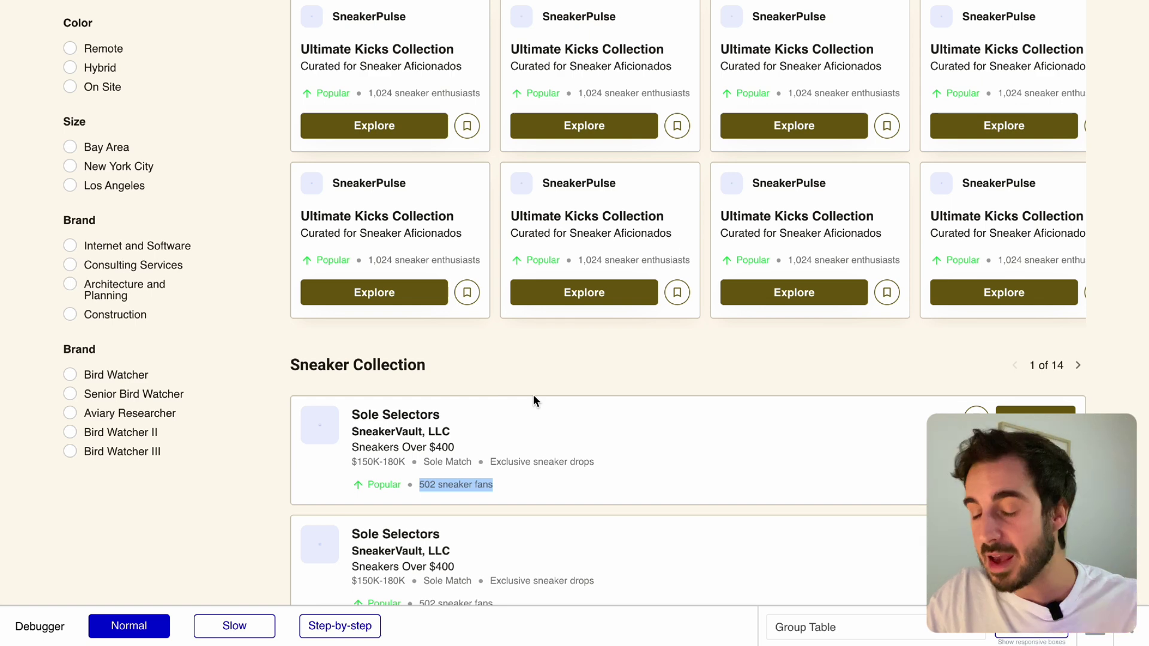
scroll(534, 394, "up", 4)
left_click_drag(105, 119, 263, 118)
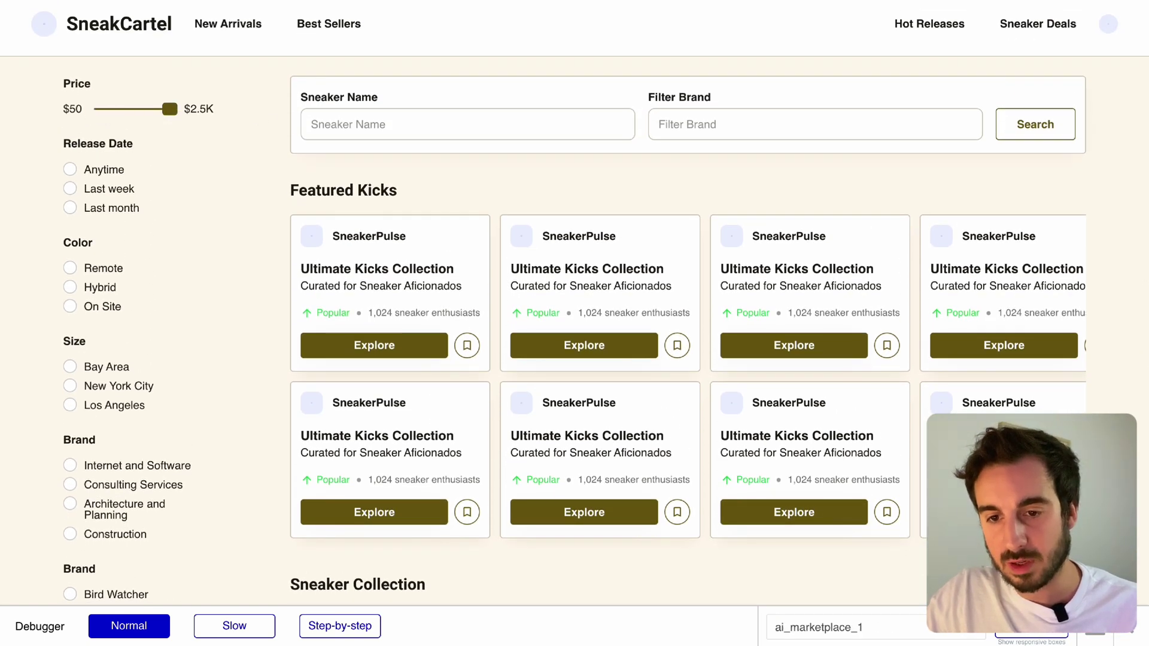
- Return to the editor and inspect the price slider and the Color, Size and Brand filter groups
key("ctrl+shift+Tab")
double_click(336, 172)
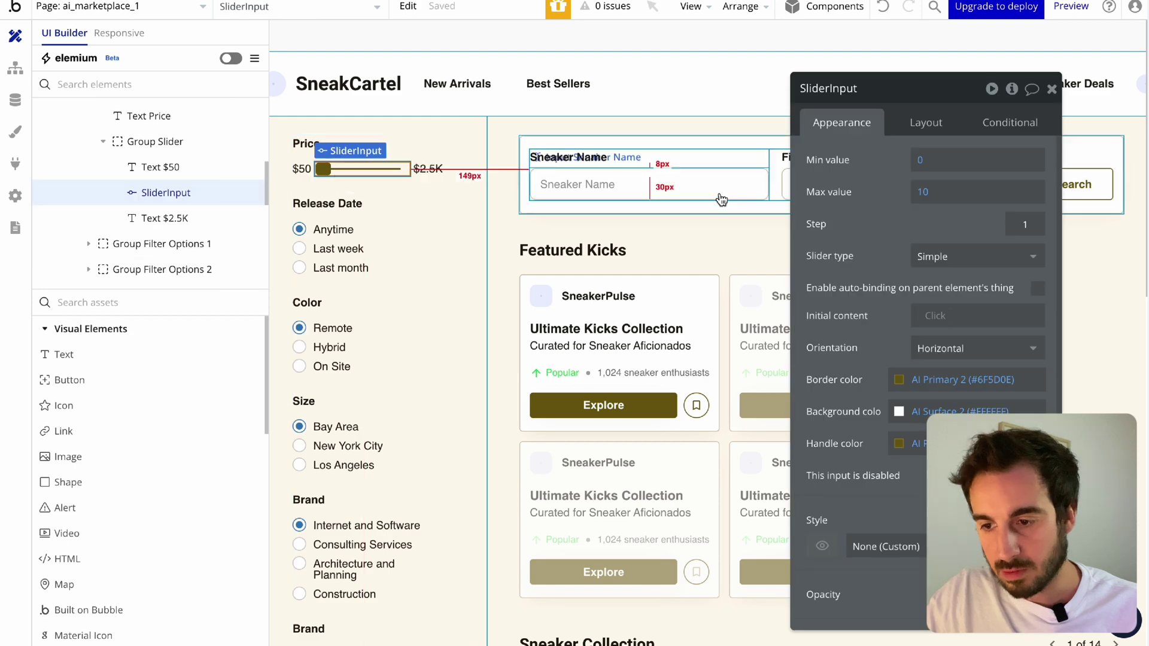
left_click(373, 319)
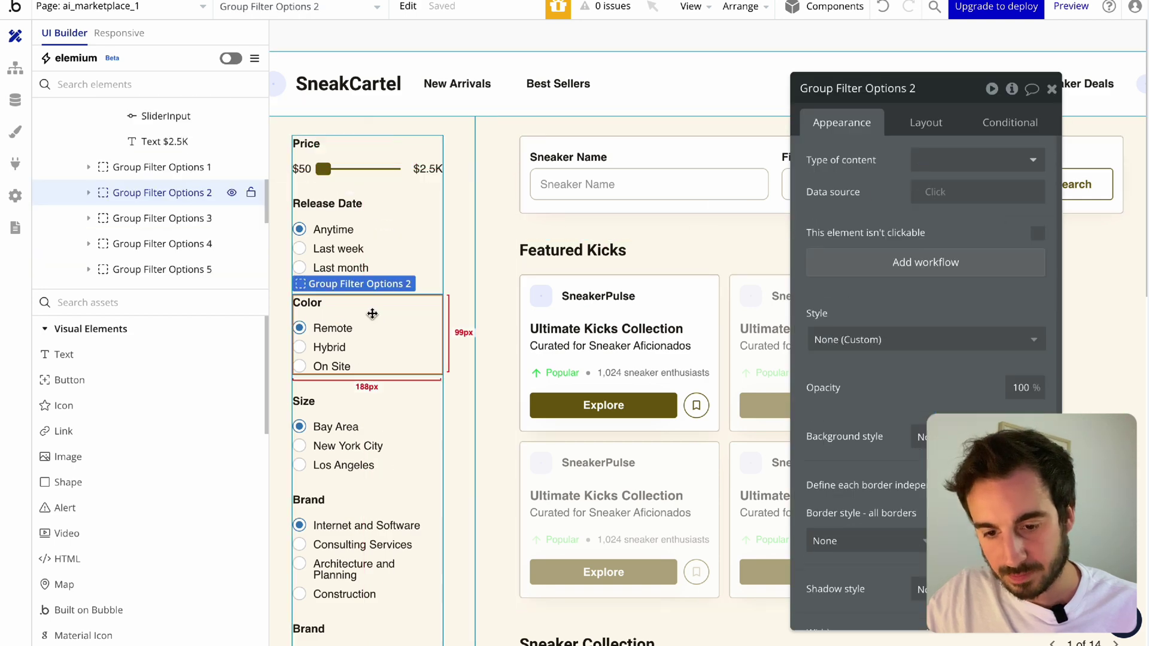
left_click(431, 428)
left_click(400, 506)
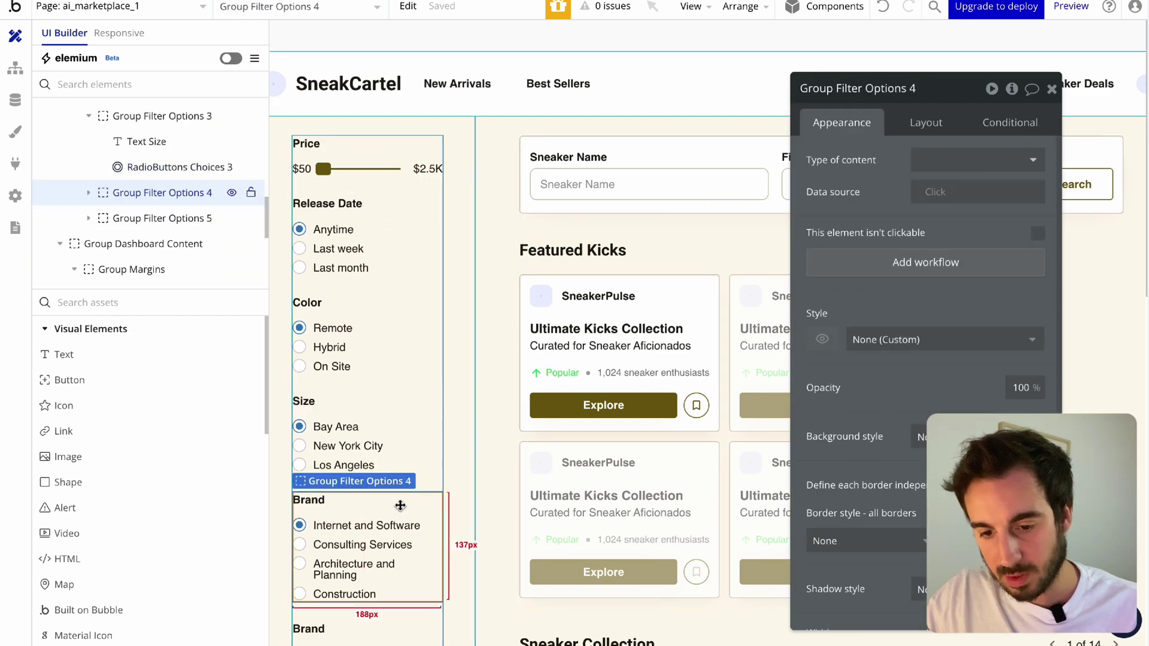
- Inspect the Featured Kicks horizontal listings group, close its properties and compare it with the page preview
left_click(670, 281)
left_click(682, 267)
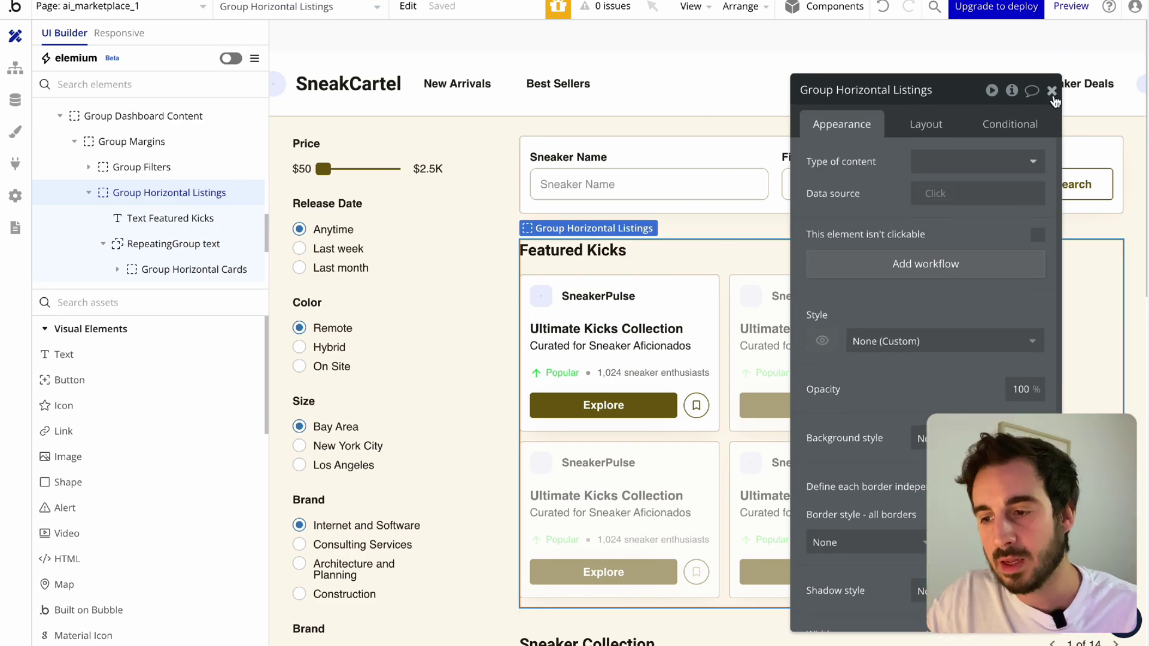
left_click(1052, 91)
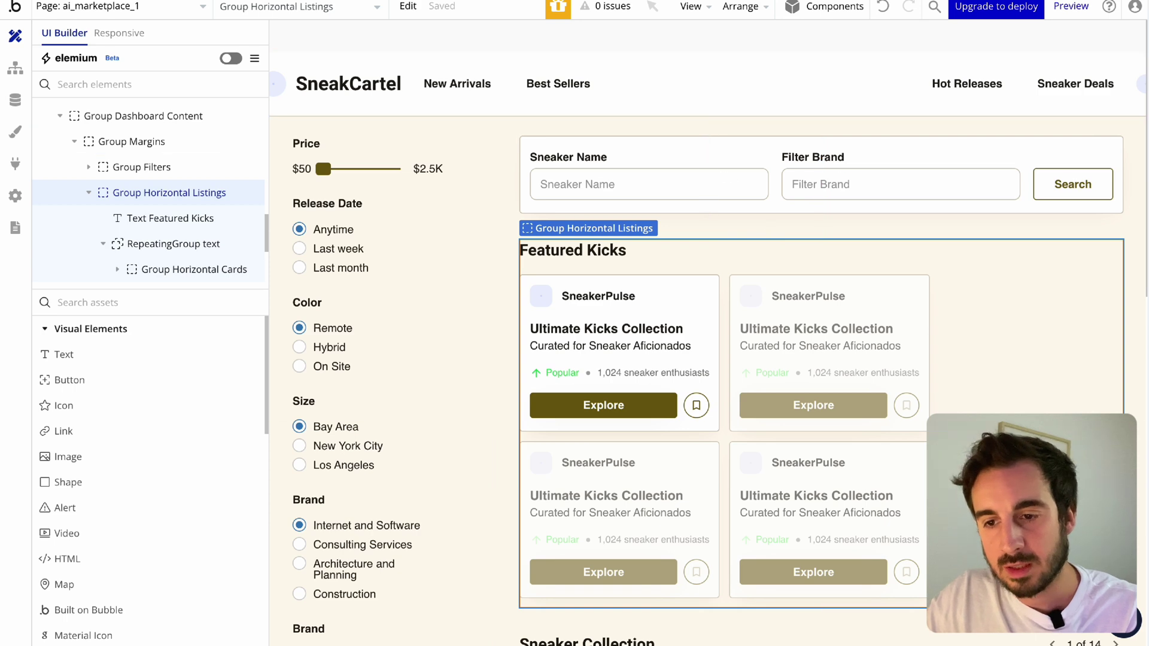
key("ctrl+Tab")
key("ctrl+Tab")
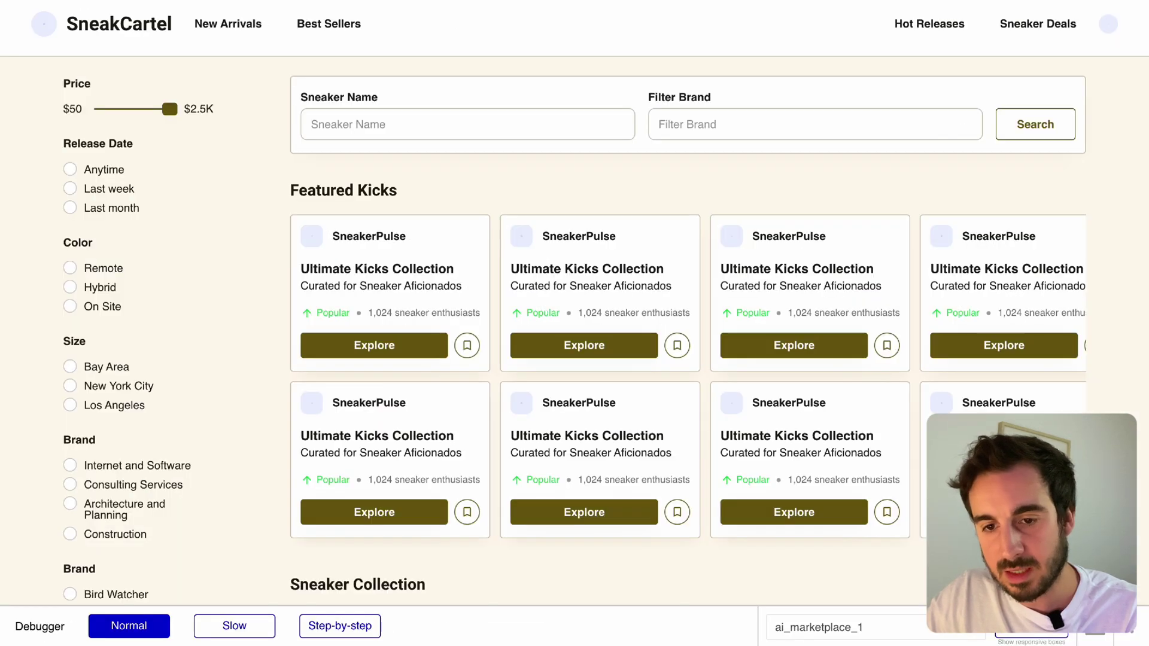
key("ctrl+Tab")
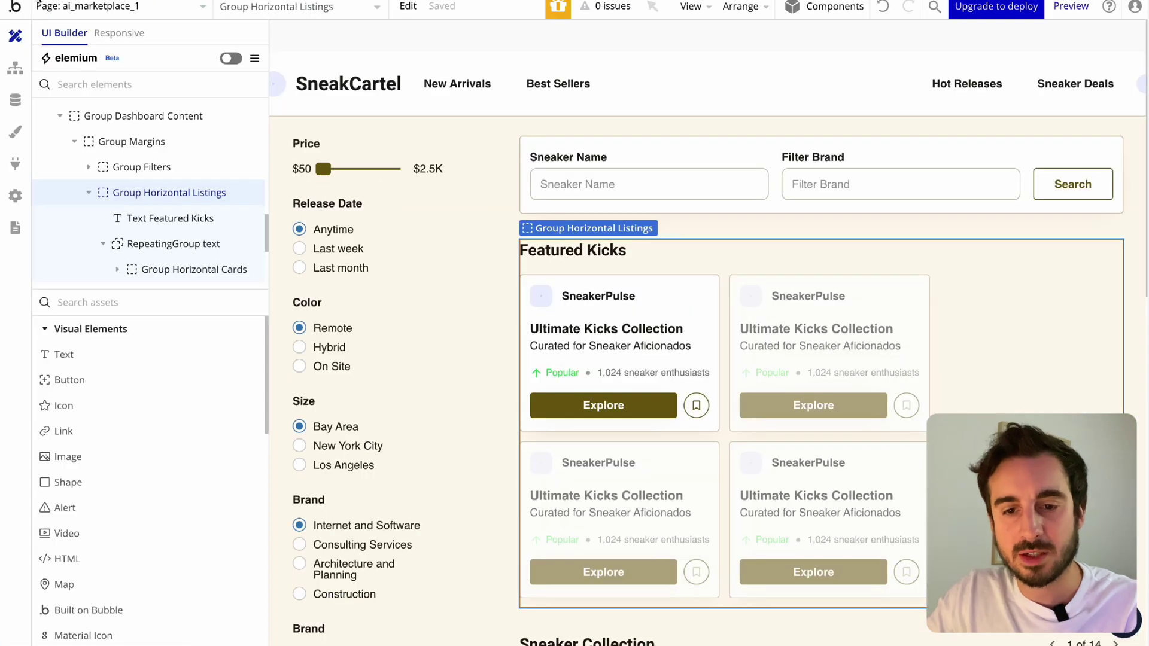
- Start a new AI-generated page and choose Product Listing as its page type
left_click(105, 17)
left_click(351, 127)
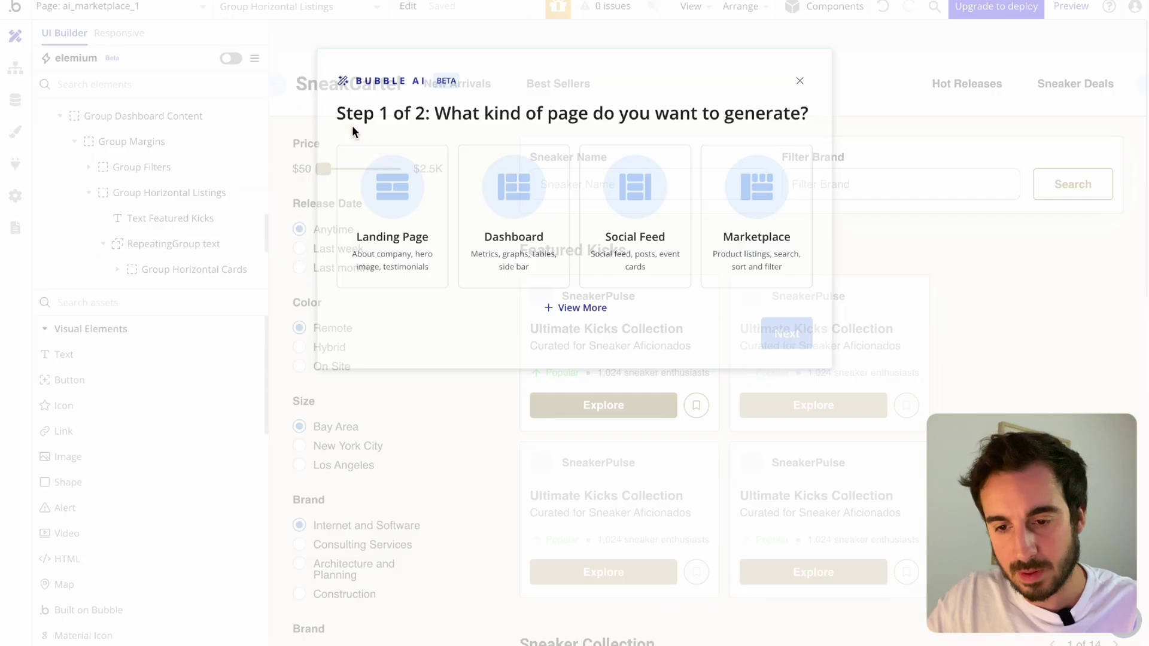
left_click(578, 308)
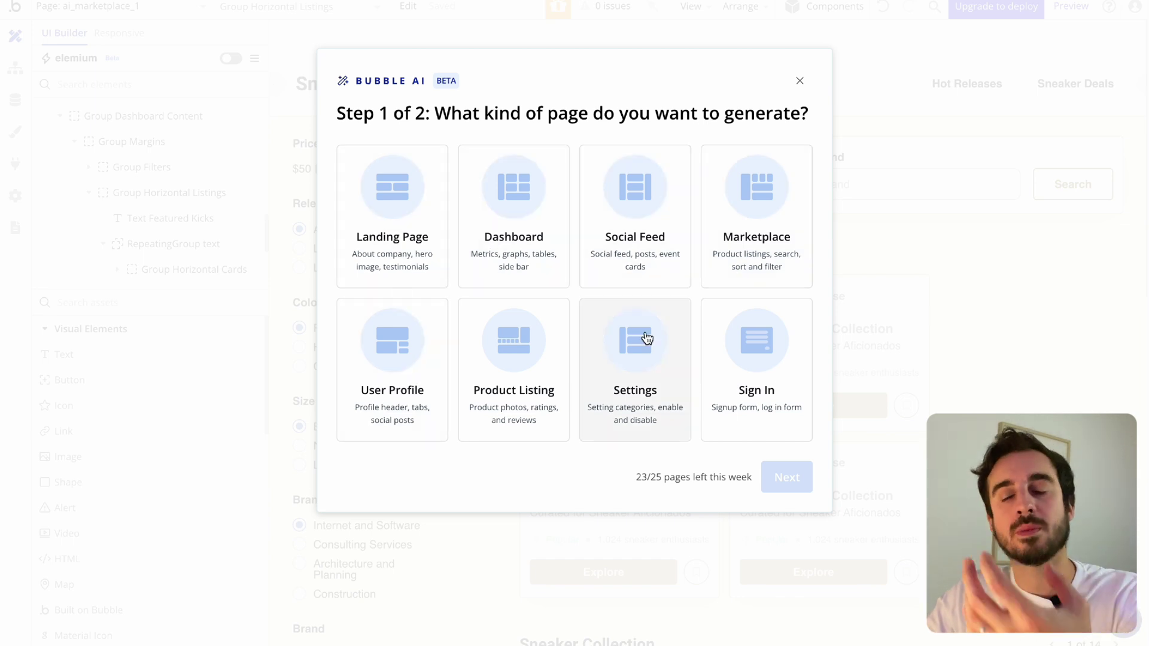
left_click(537, 368)
left_click(779, 479)
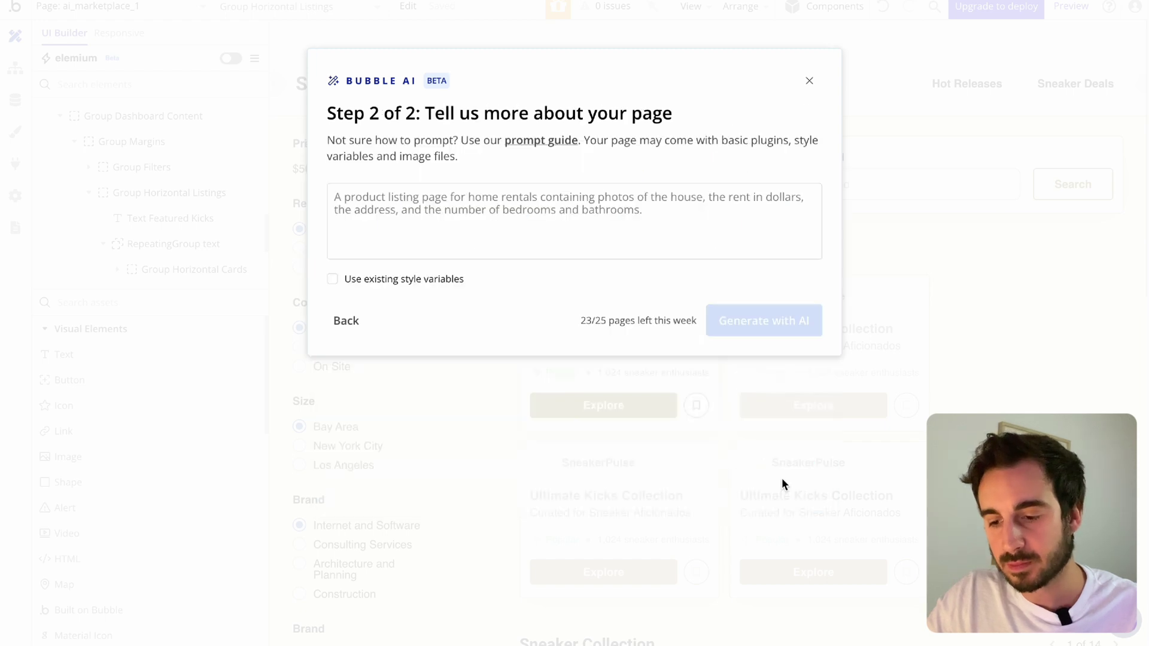
- Begin the page prompt with "A product listing page showing photos of a sneakers"
left_click(418, 211)
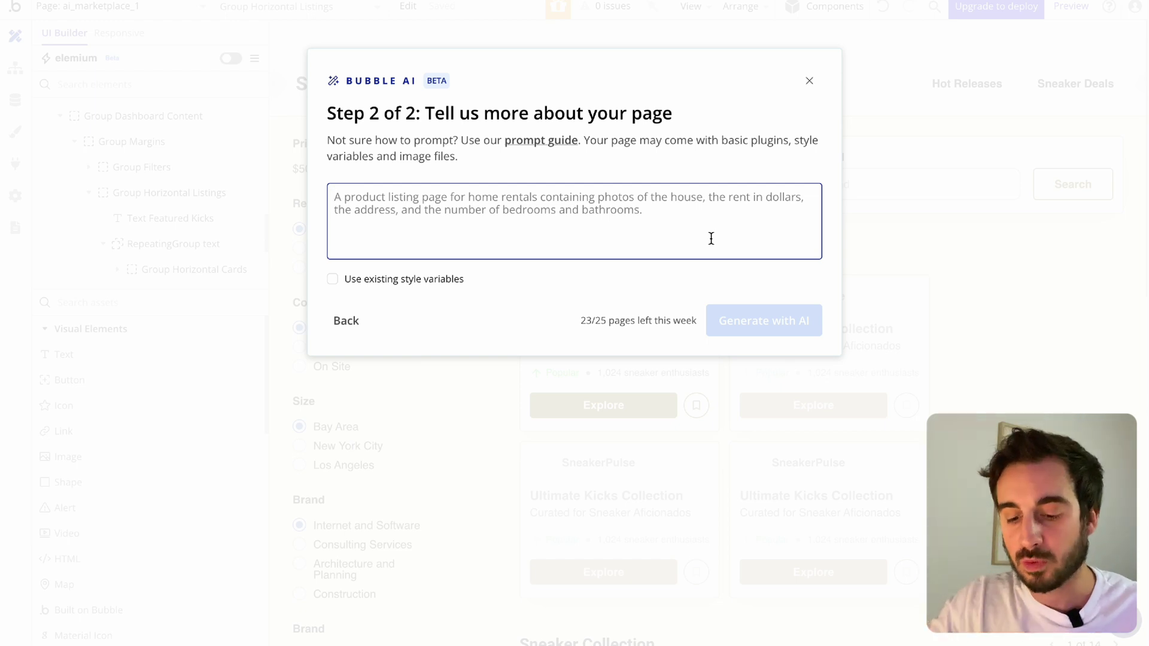
type("A pro")
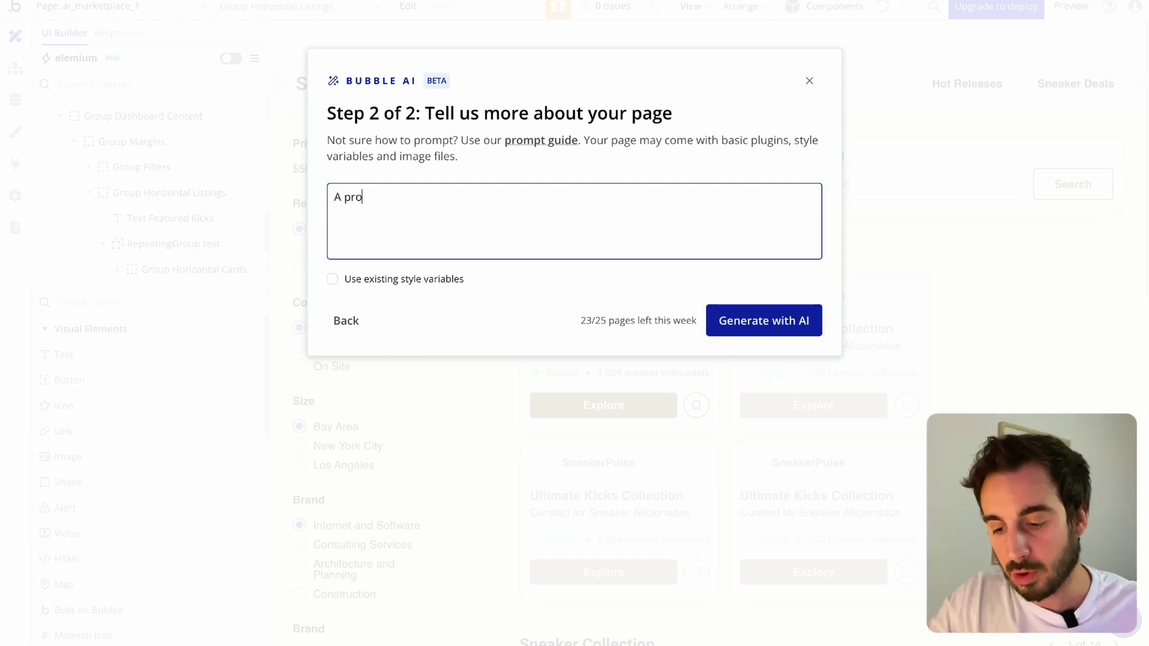
type("duct listing page ")
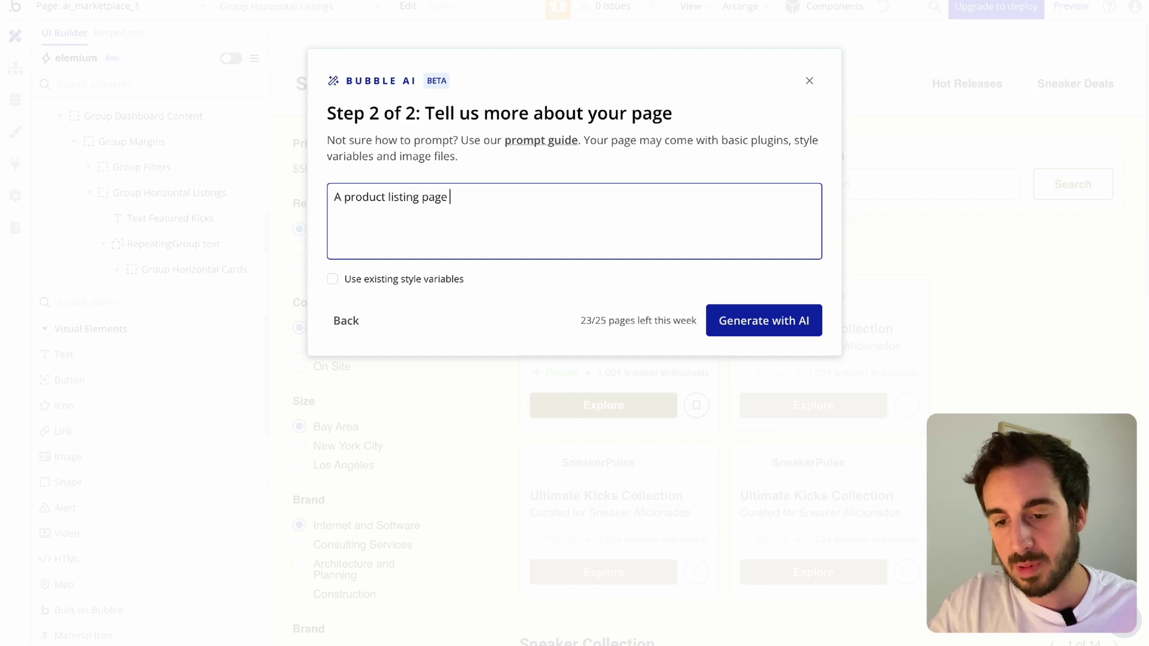
type("showing ")
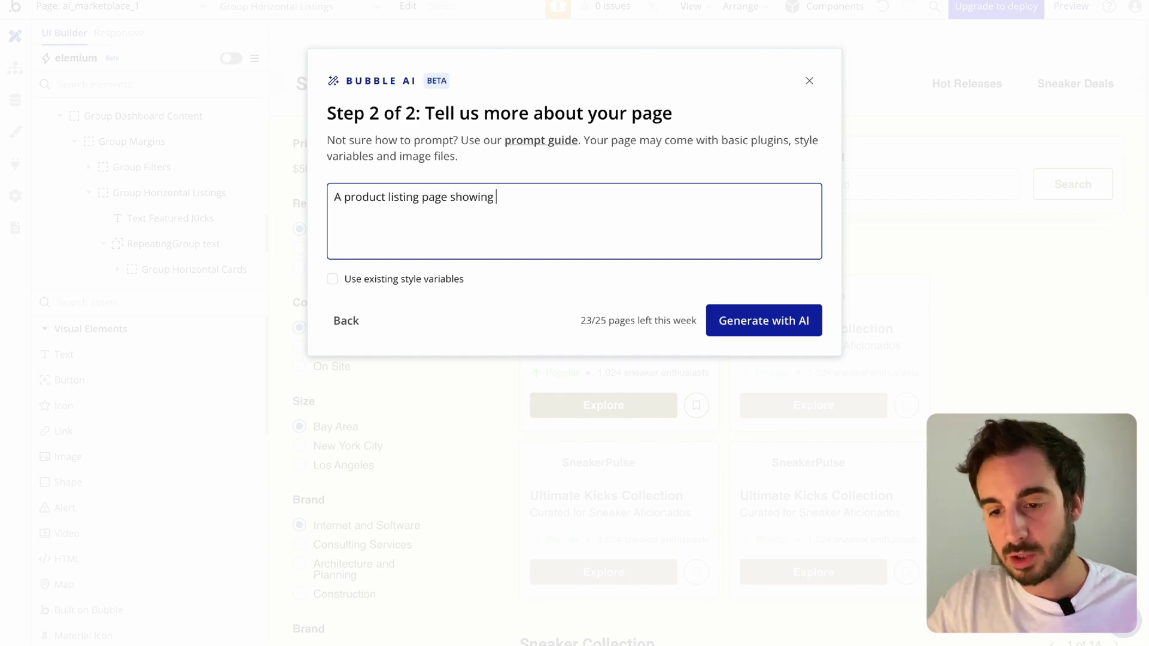
type("pohotos of ")
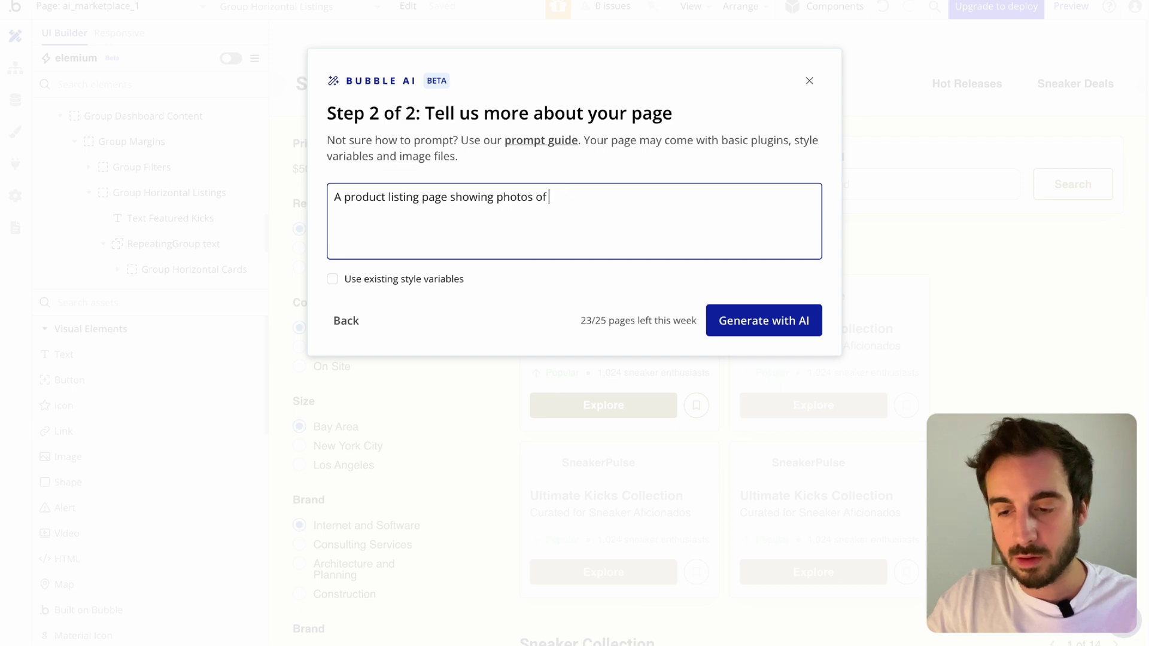
type("theneakers")
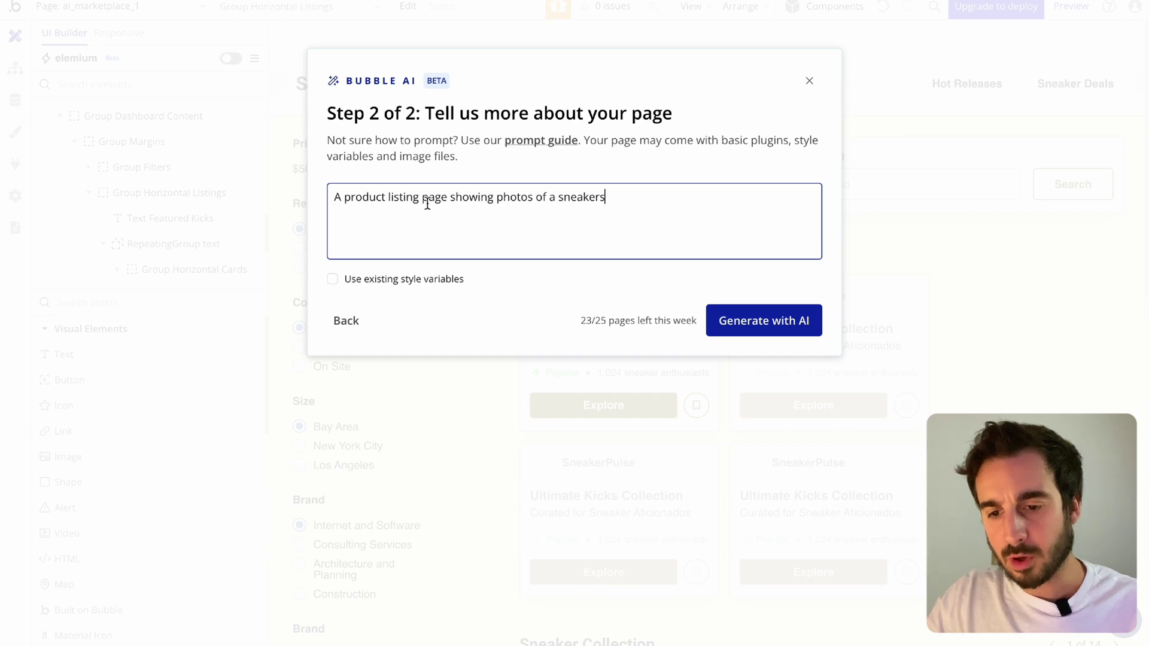
- Insert "for a sneakers marketplace," after "page" in the prompt and reword its ending to "photos of the selected sneaker"
left_click(450, 197)
type("for a sneakers marketplace,")
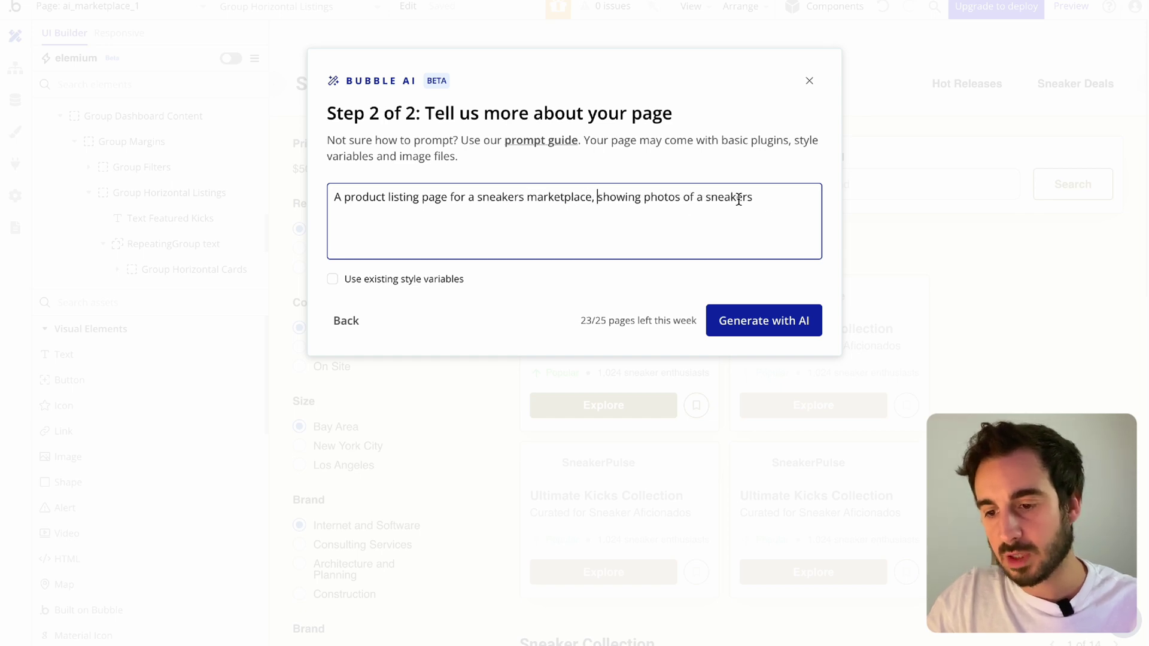
left_click(704, 201)
key("BackSpace")
type("the sel")
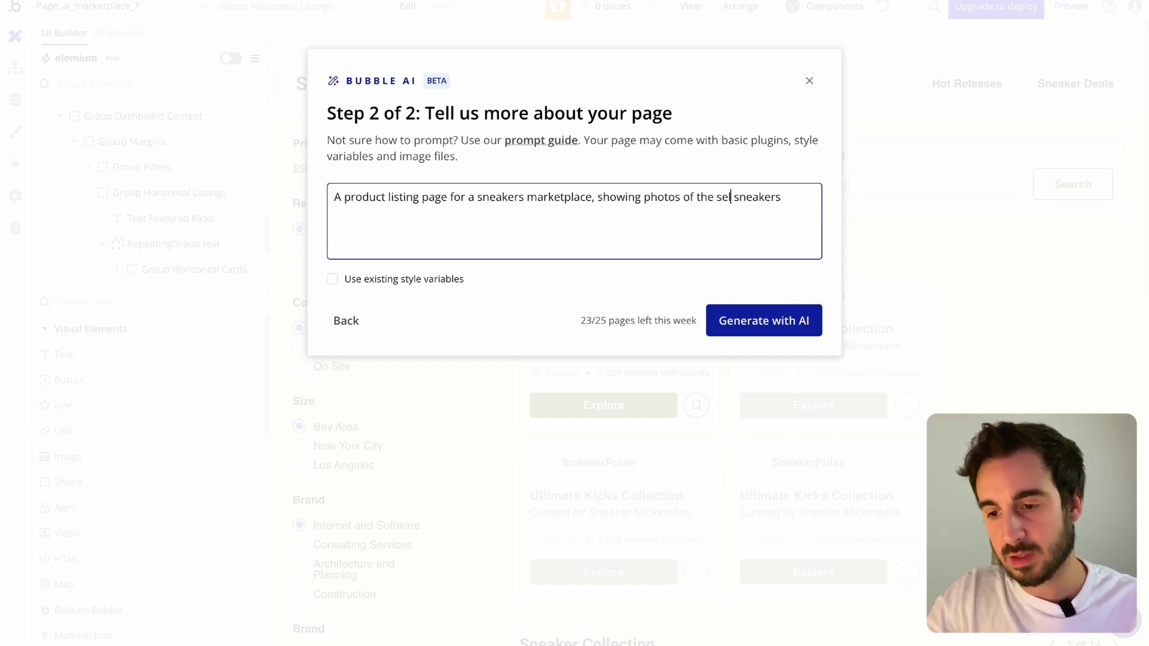
type("ected")
left_click(812, 198)
key("BackSpace")
type("n")
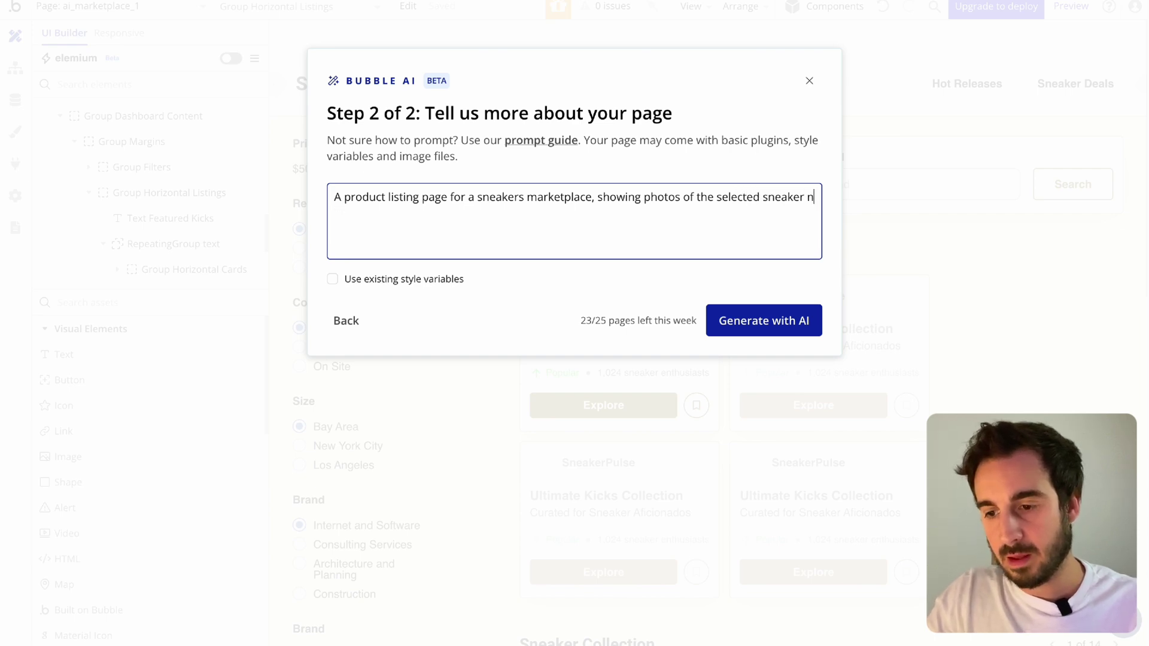
- Finish the prompt with ", the price in euros, and shipping details."
type(", the pri")
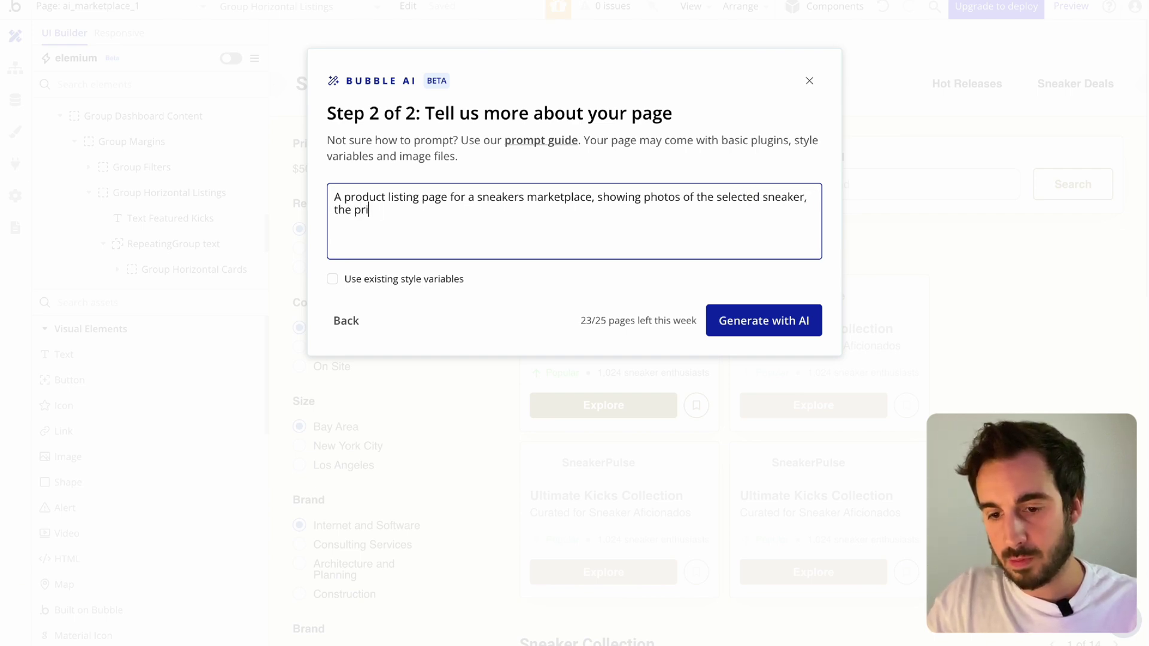
type("ce in euros, ")
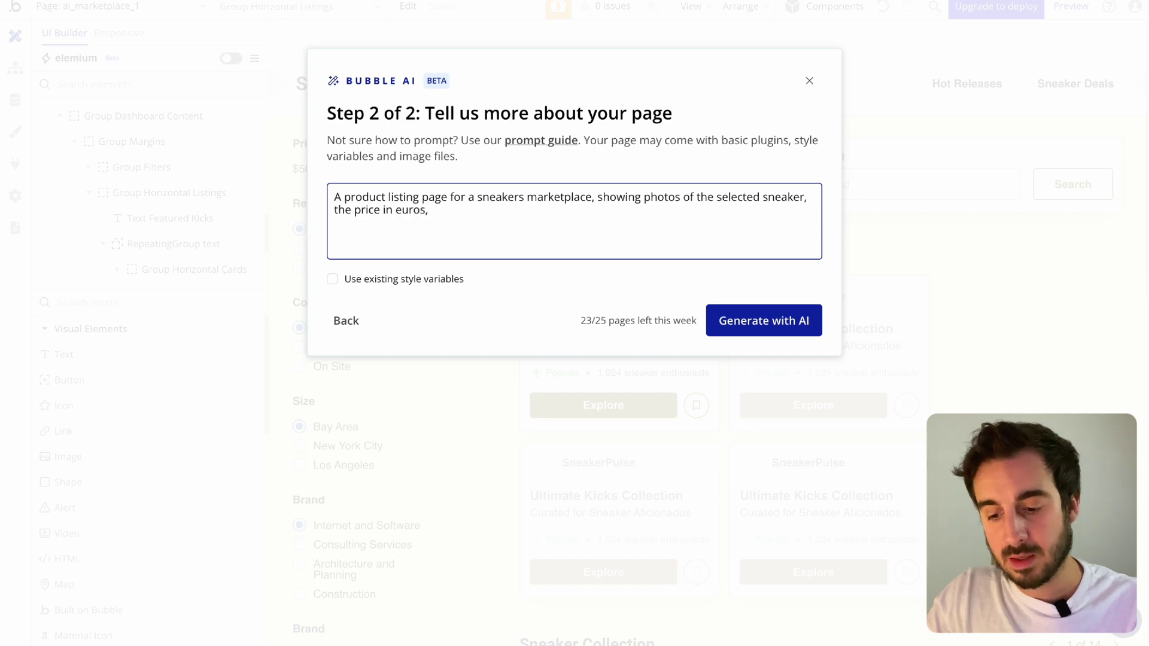
type("and shipping ")
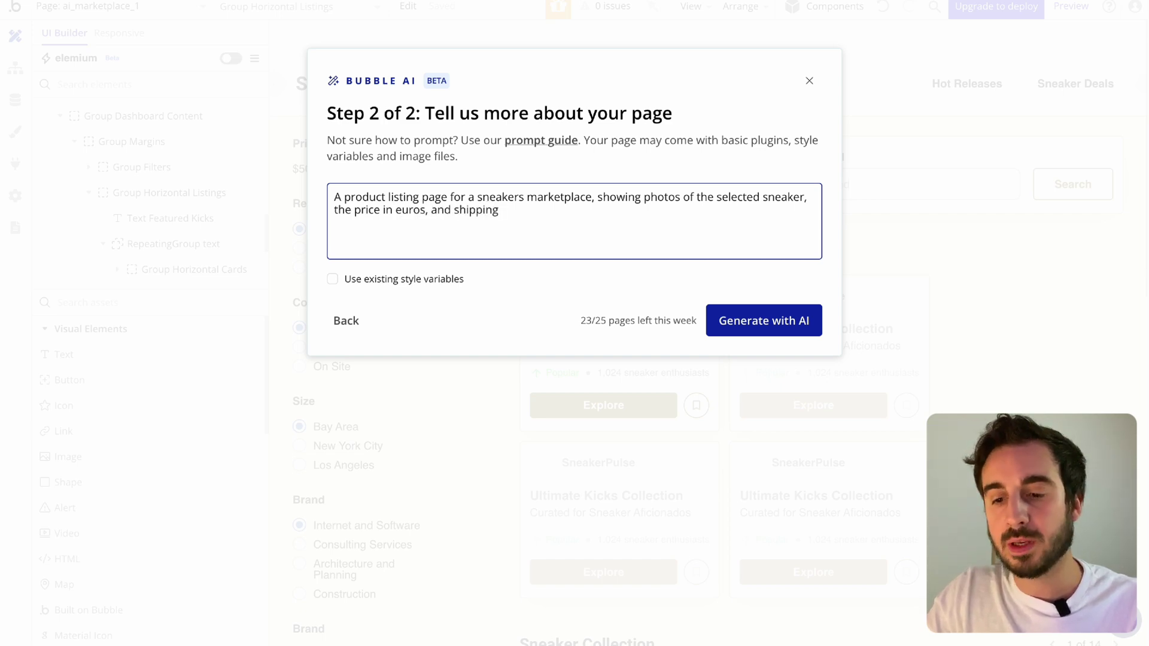
type("deti")
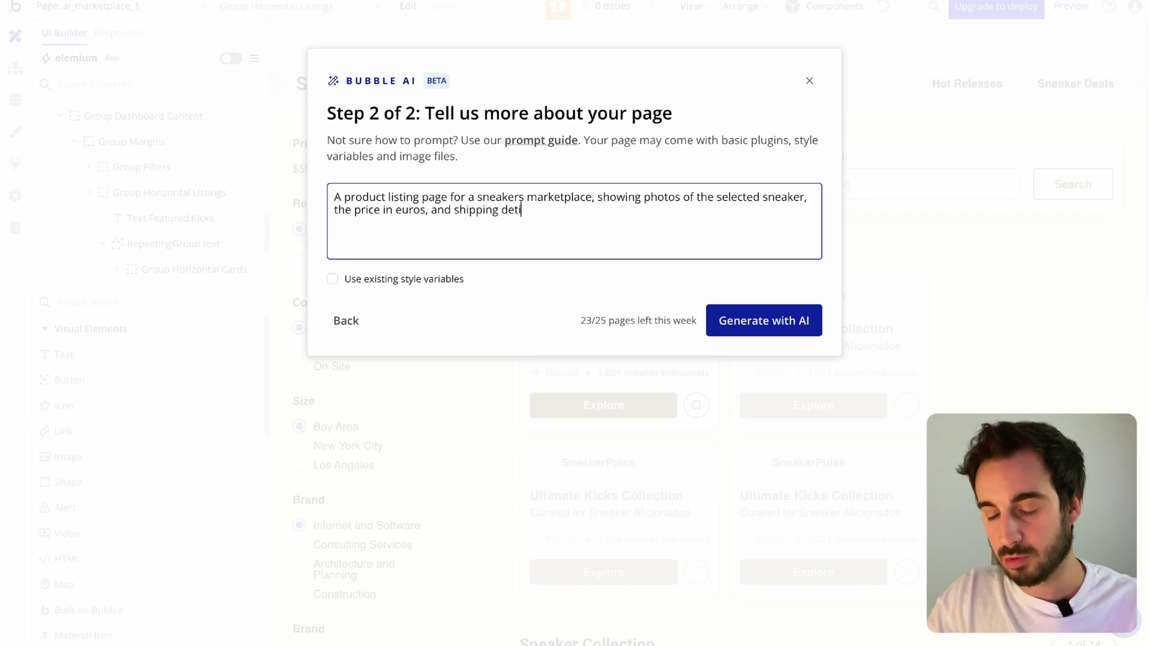
key("BackSpace")
type("ails.")
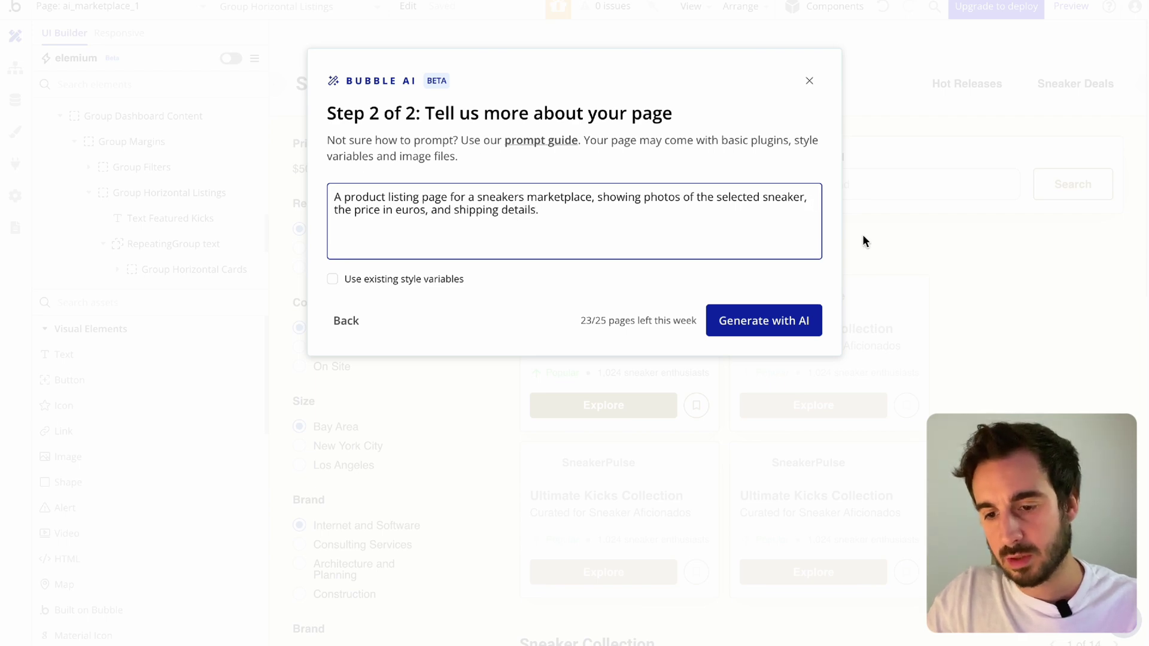
- Generate the product listing page from the prompt and look over its product details, description sections and related products
left_click(751, 320)
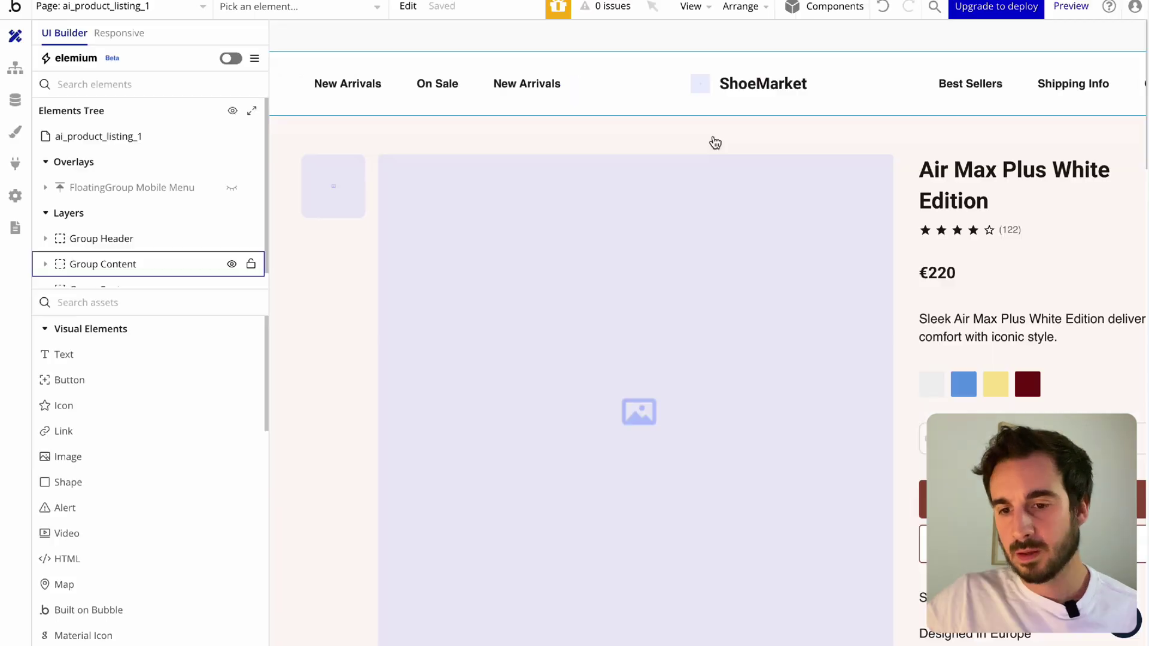
scroll(718, 141, "right", 2)
scroll(718, 141, "down", 1)
scroll(712, 142, "down", 7)
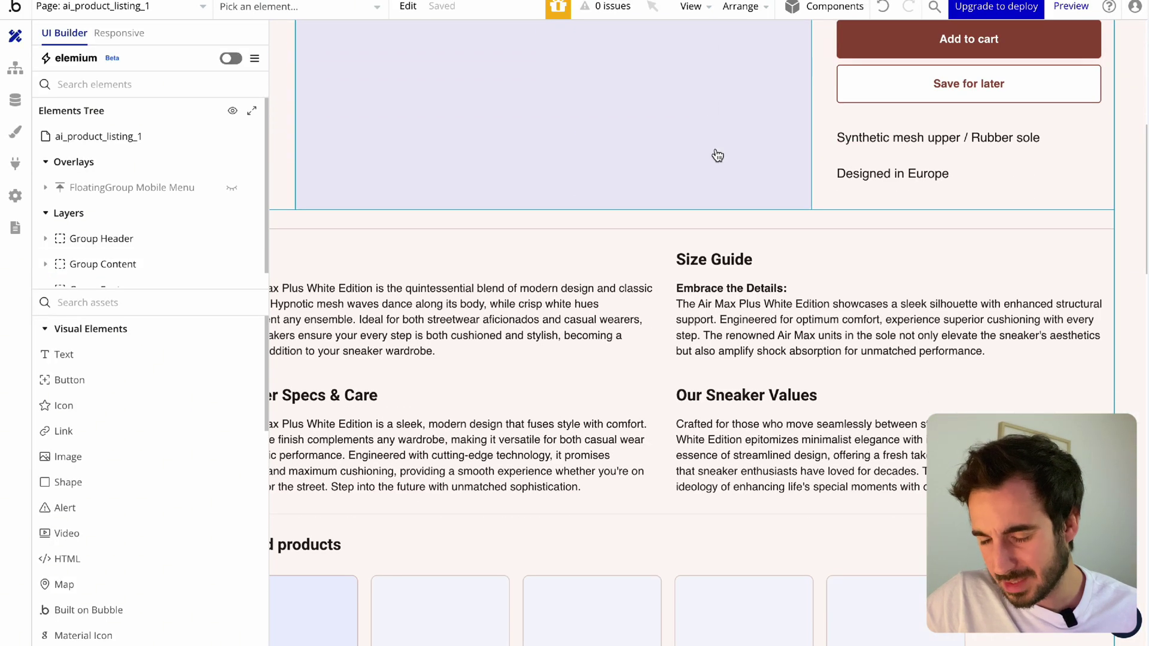
scroll(720, 205, "left", 1)
scroll(720, 236, "down", 1)
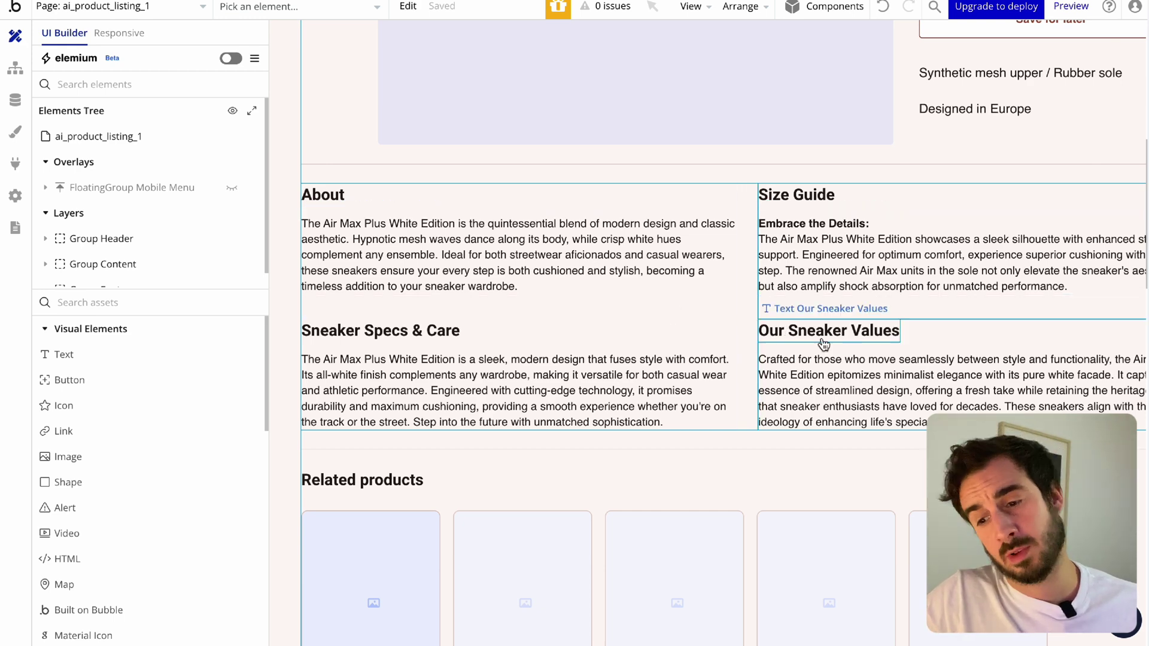
scroll(810, 353, "down", 3)
scroll(780, 295, "down", 2)
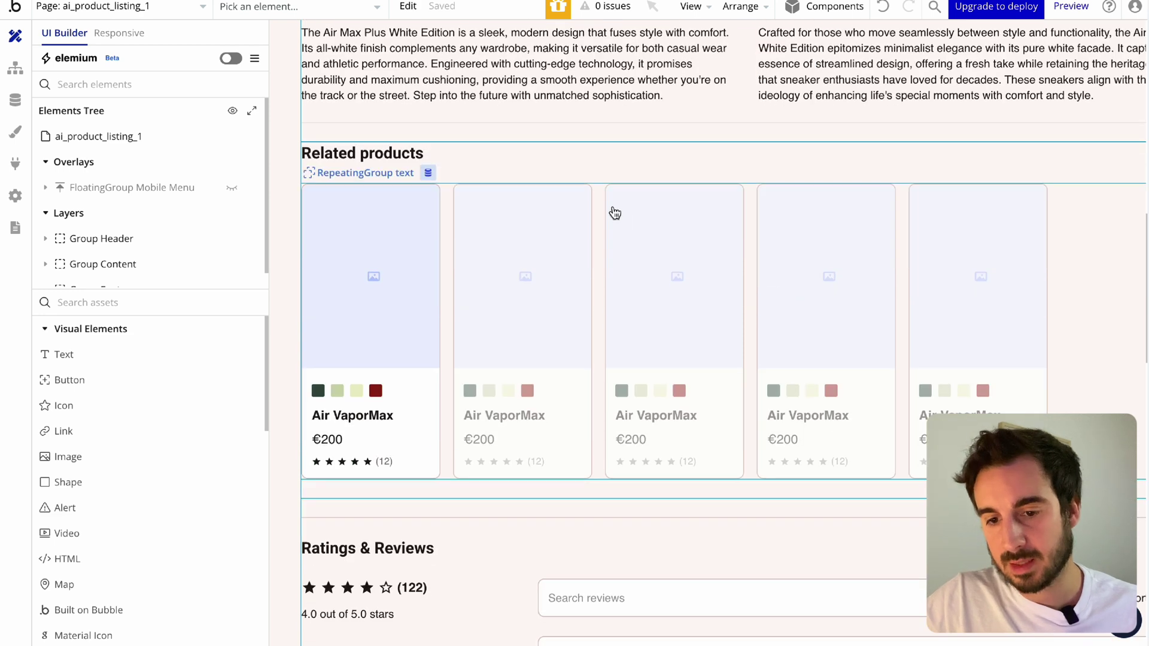
- Inspect the Related products group and review the rest of the page, from Ratings & Reviews through the footer to the product header
left_click(490, 157)
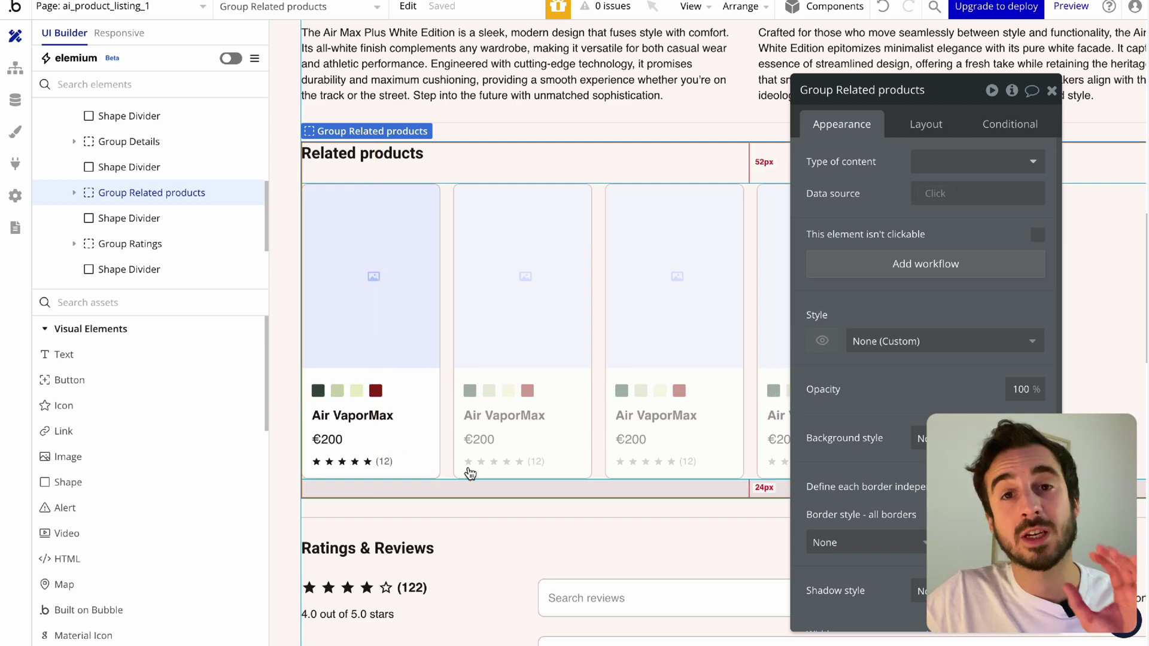
left_click(1053, 91)
scroll(912, 293, "down", 4)
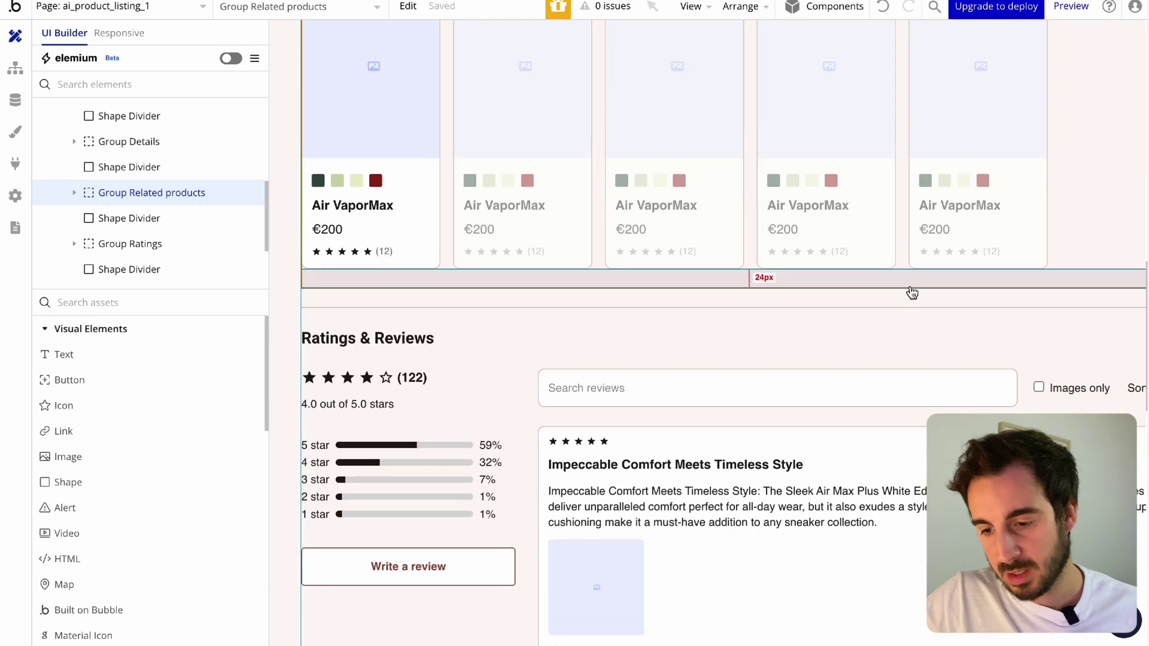
scroll(705, 374, "down", 5)
scroll(705, 384, "right", 3)
scroll(706, 397, "left", 3)
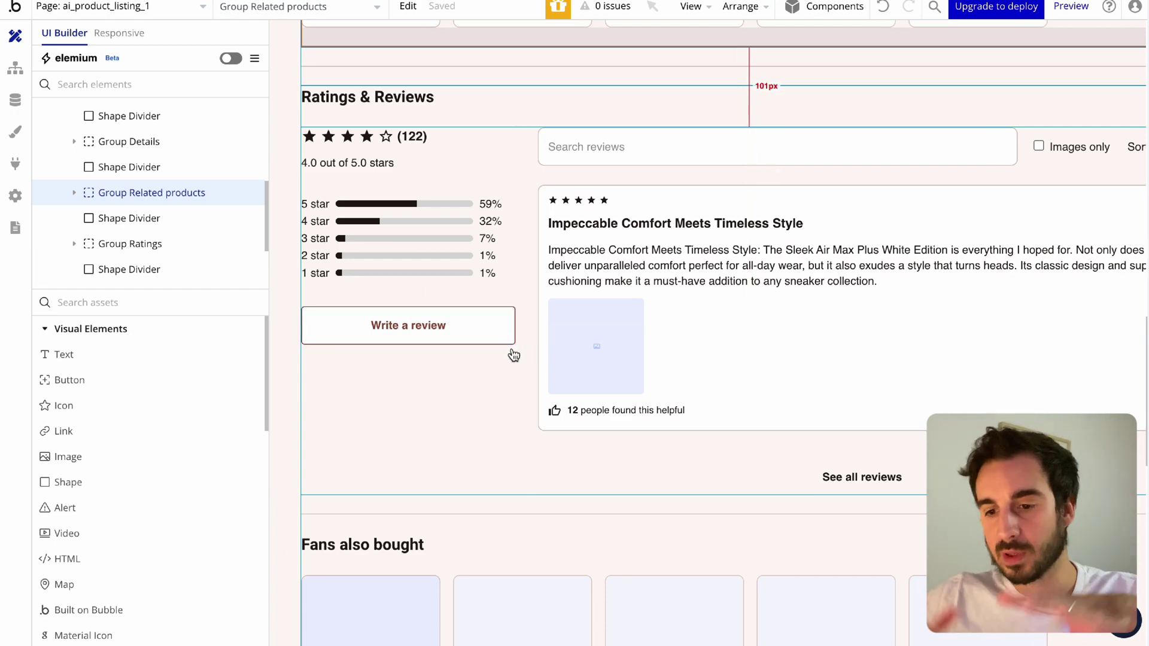
scroll(513, 355, "down", 15)
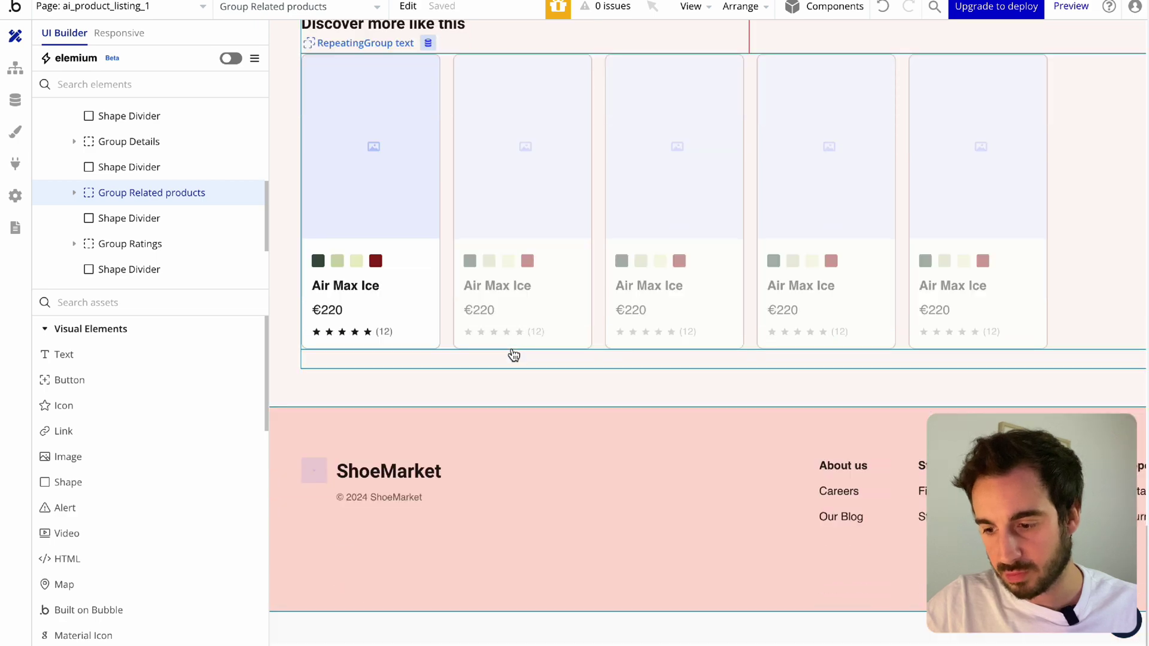
scroll(513, 354, "up", 20)
scroll(450, 386, "down", 2)
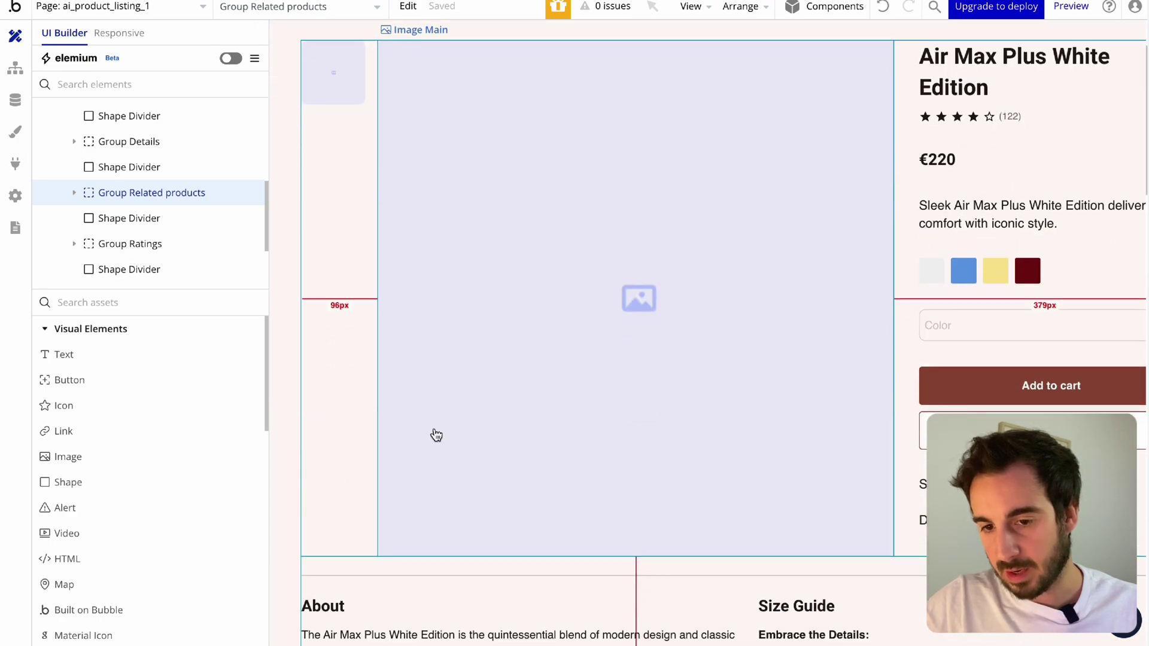
scroll(606, 244, "right", 3)
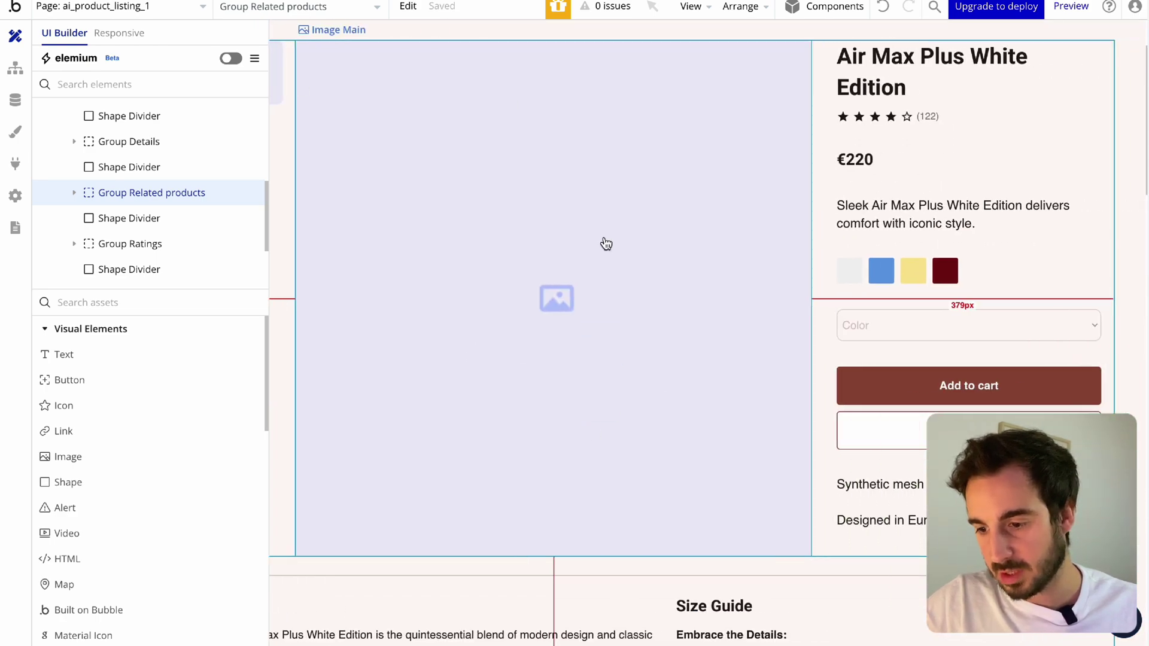
scroll(862, 352, "up", 3)
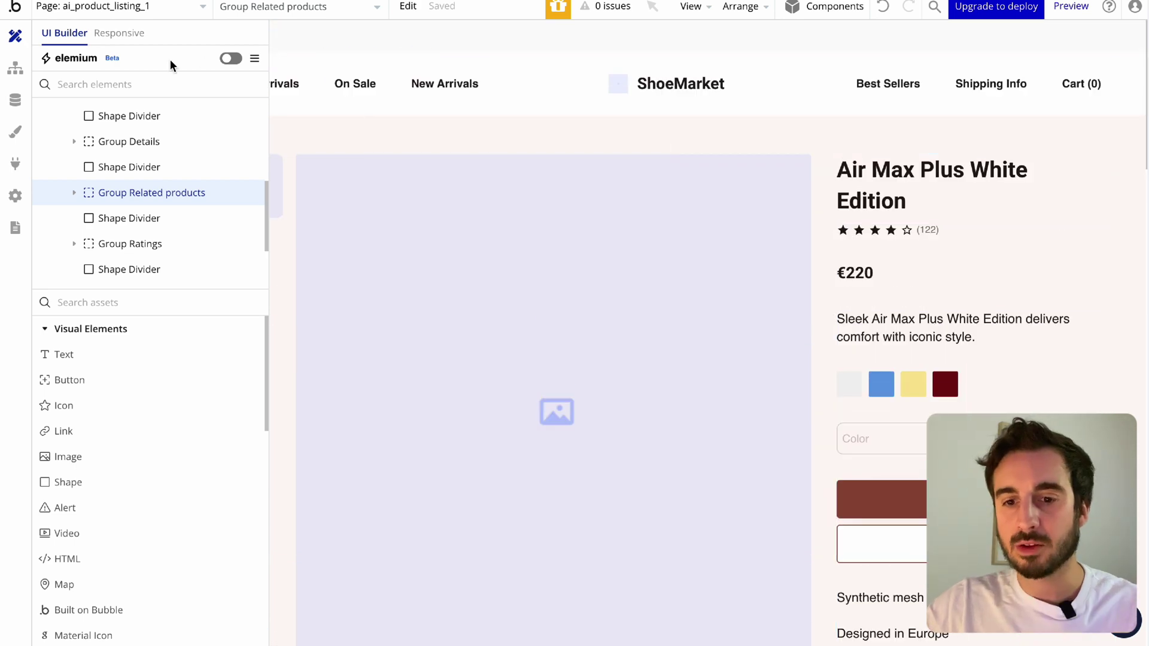
- Check the page's responsive layout at the 992, 768, 576, 320 and 1200 px breakpoints
left_click(117, 33)
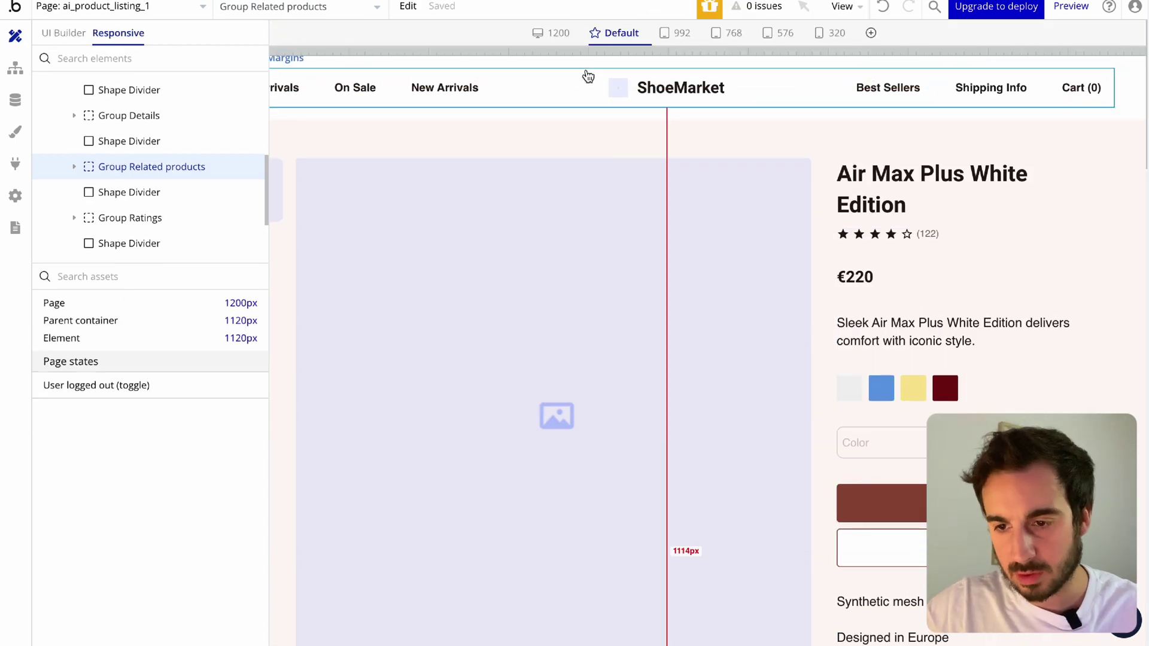
left_click(672, 35)
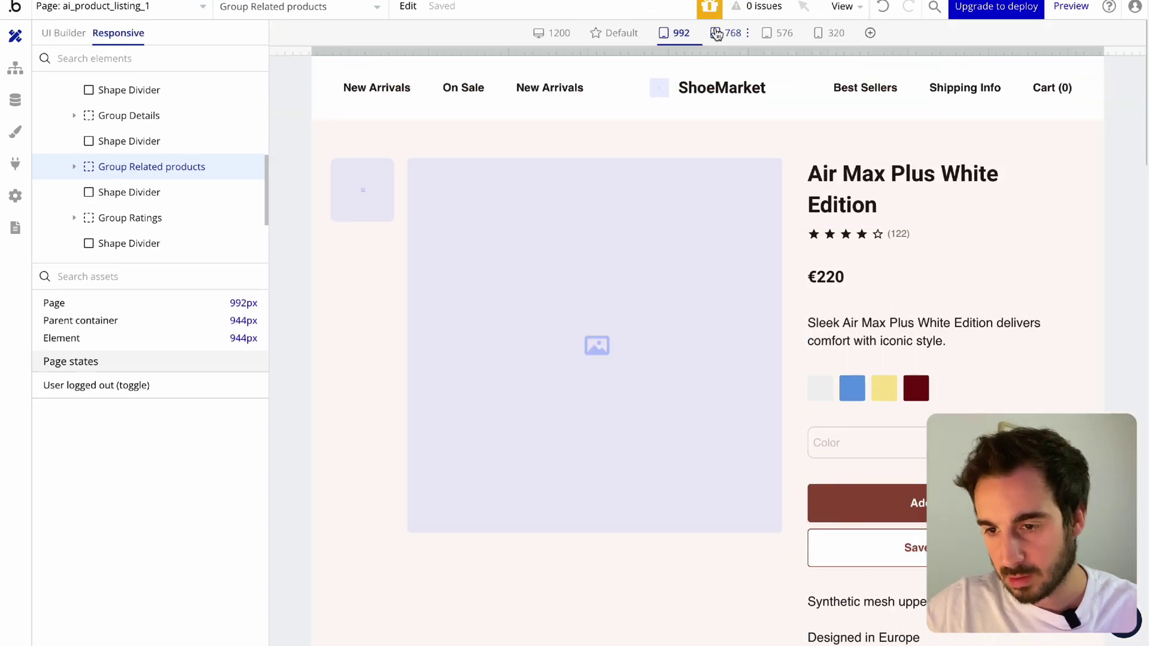
left_click(717, 34)
left_click(778, 33)
scroll(765, 285, "down", 5)
scroll(765, 285, "down", 15)
scroll(801, 102, "up", 8)
left_click(829, 33)
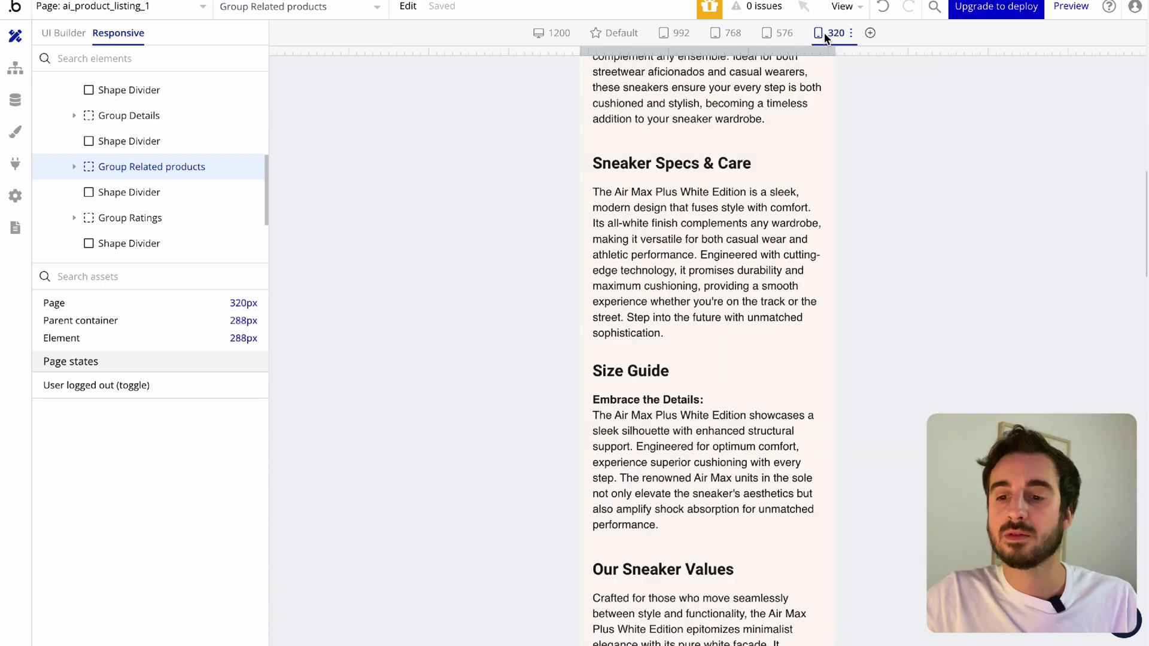
left_click(552, 33)
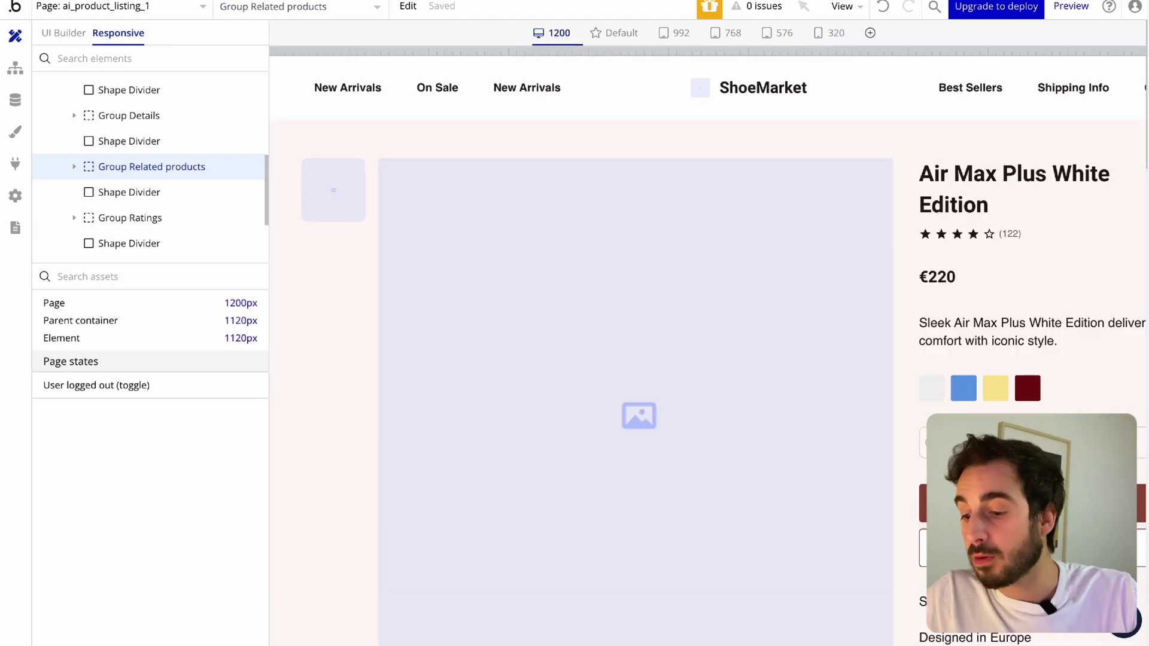
- Open the app's database to view its data types
left_click(119, 7)
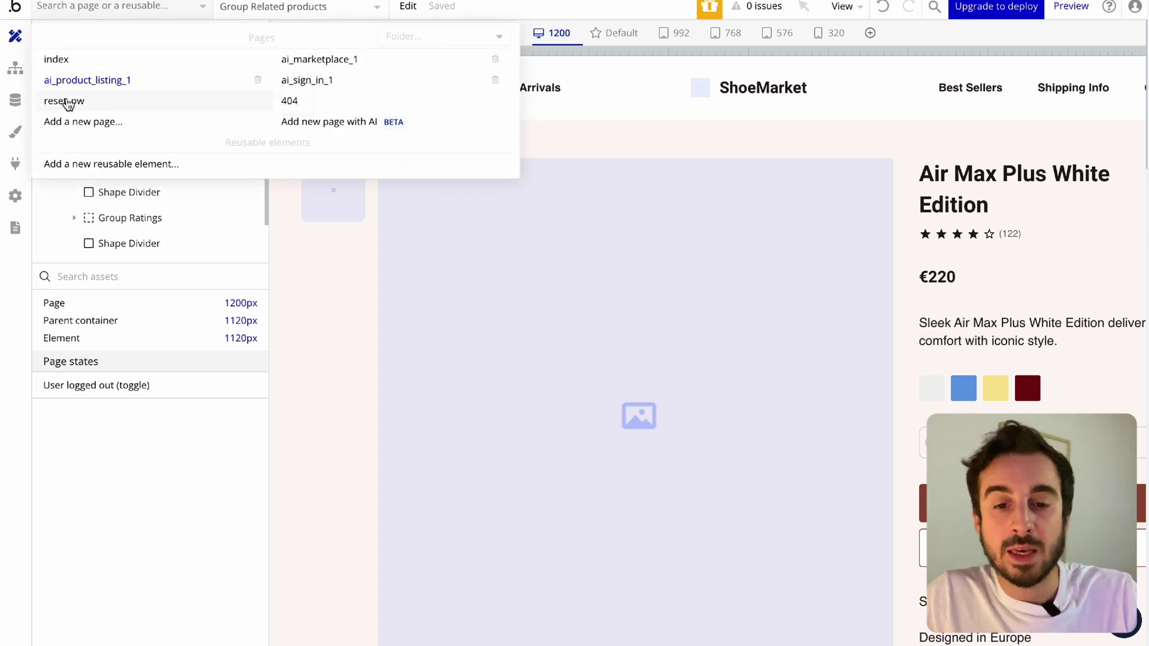
left_click(15, 99)
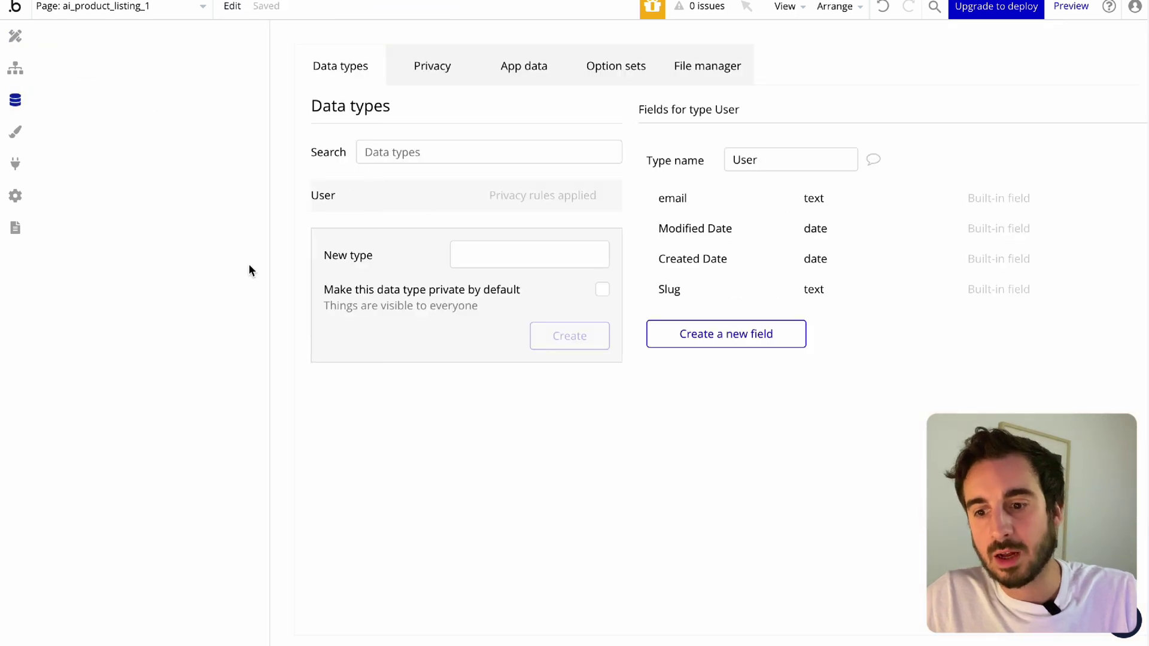
- Switch to the Bubble build guides, open the User registration and login guide and examine its suggested database structure, including SneakerListing
left_click(461, 0)
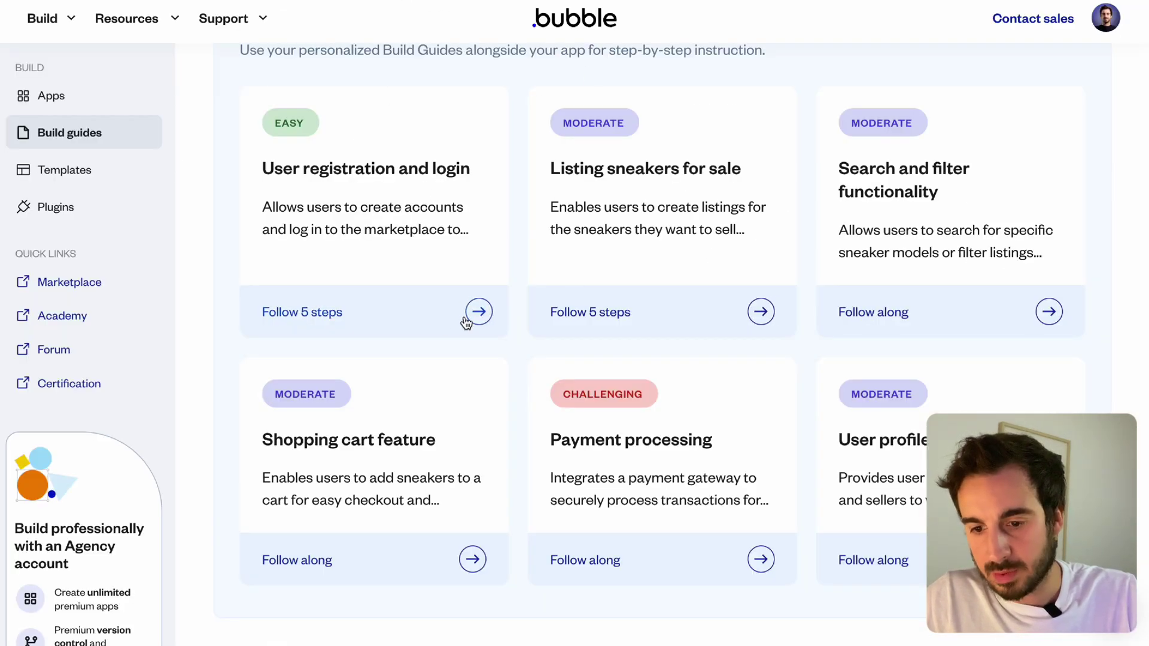
left_click(260, 99)
scroll(1030, 359, "down", 3)
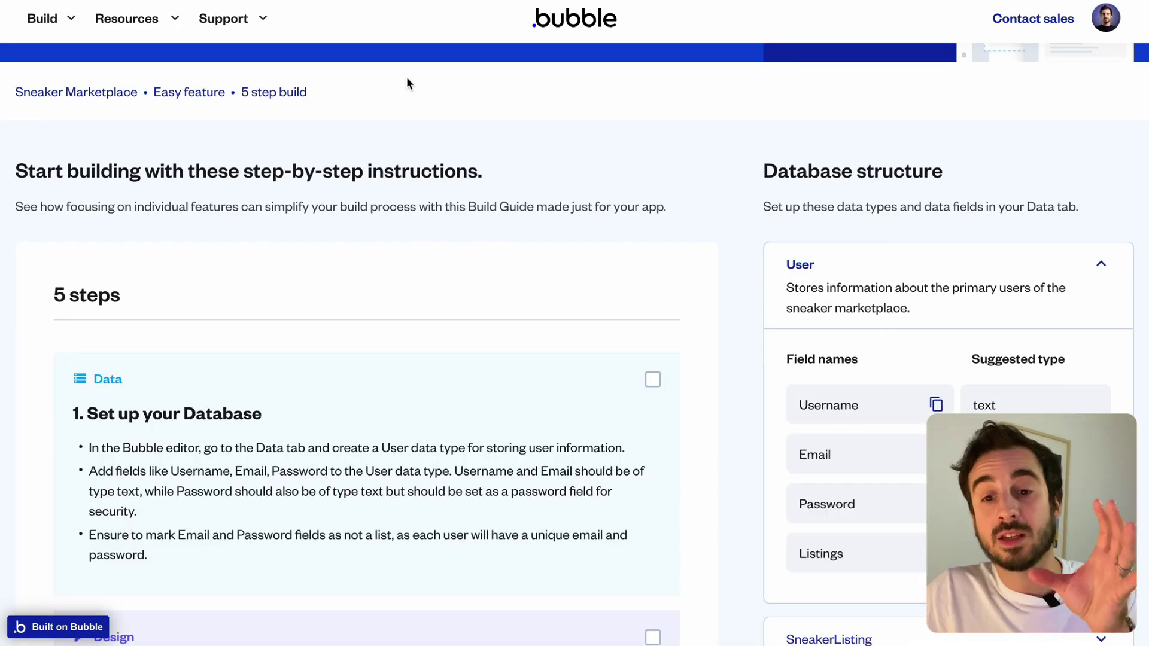
scroll(804, 200, "down", 3)
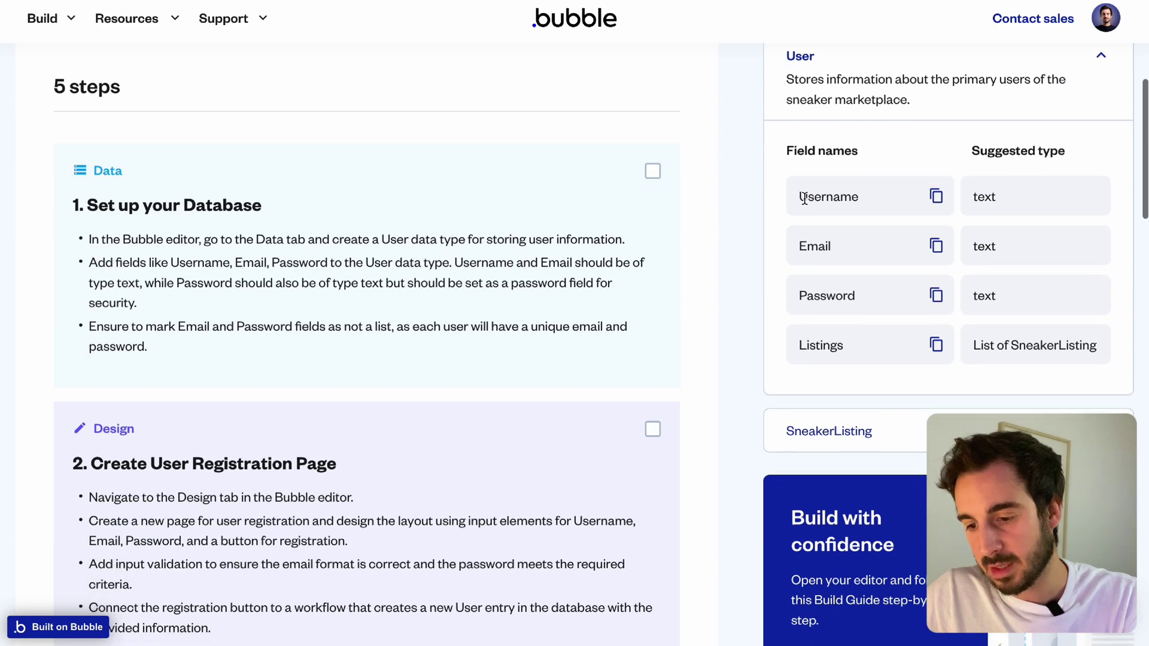
left_click(886, 405)
scroll(886, 405, "down", 2)
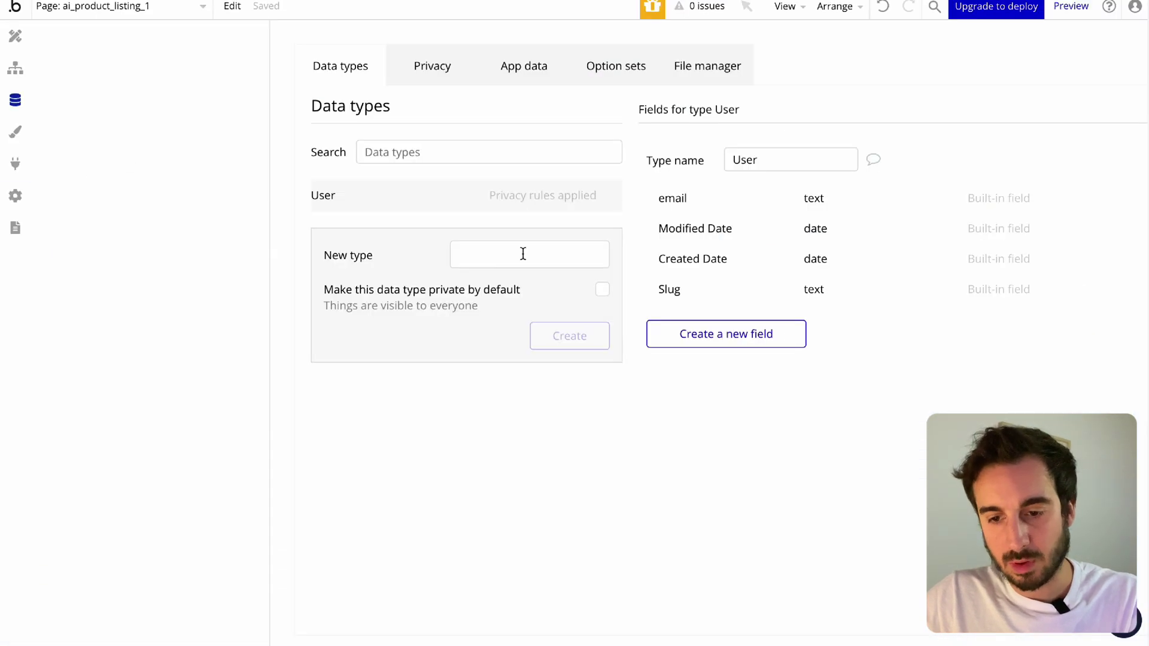
- Back in the app editor, create a data type named SneakerListing and return to the product listing page's design
left_click(535, 260)
type("SneakerListing")
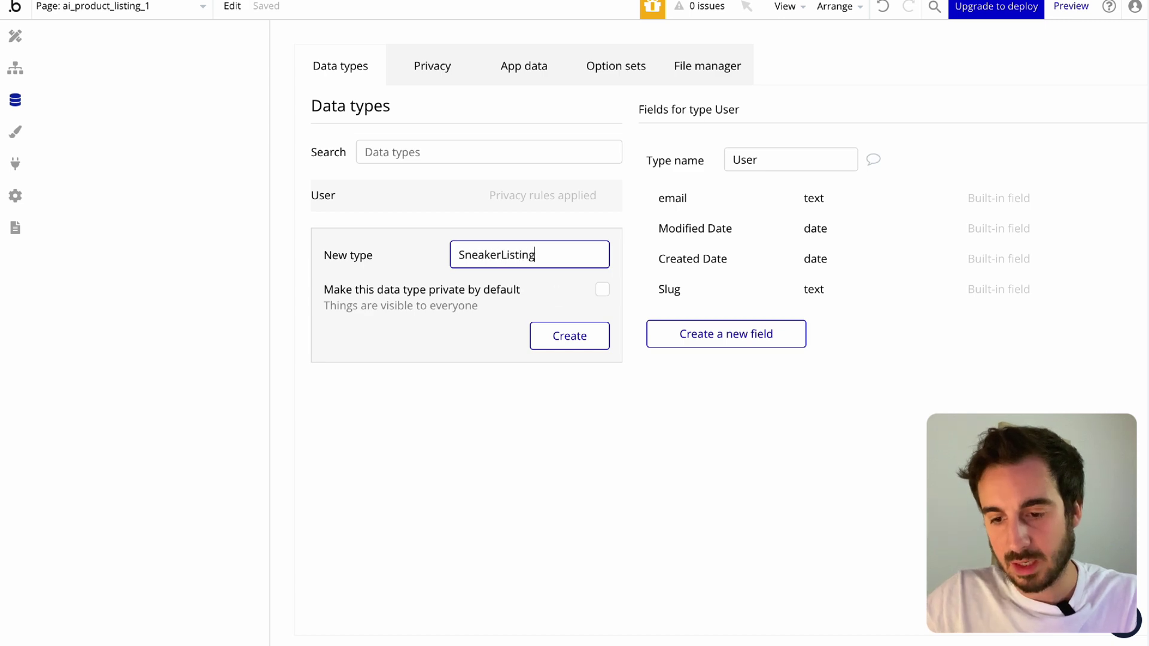
left_click(585, 352)
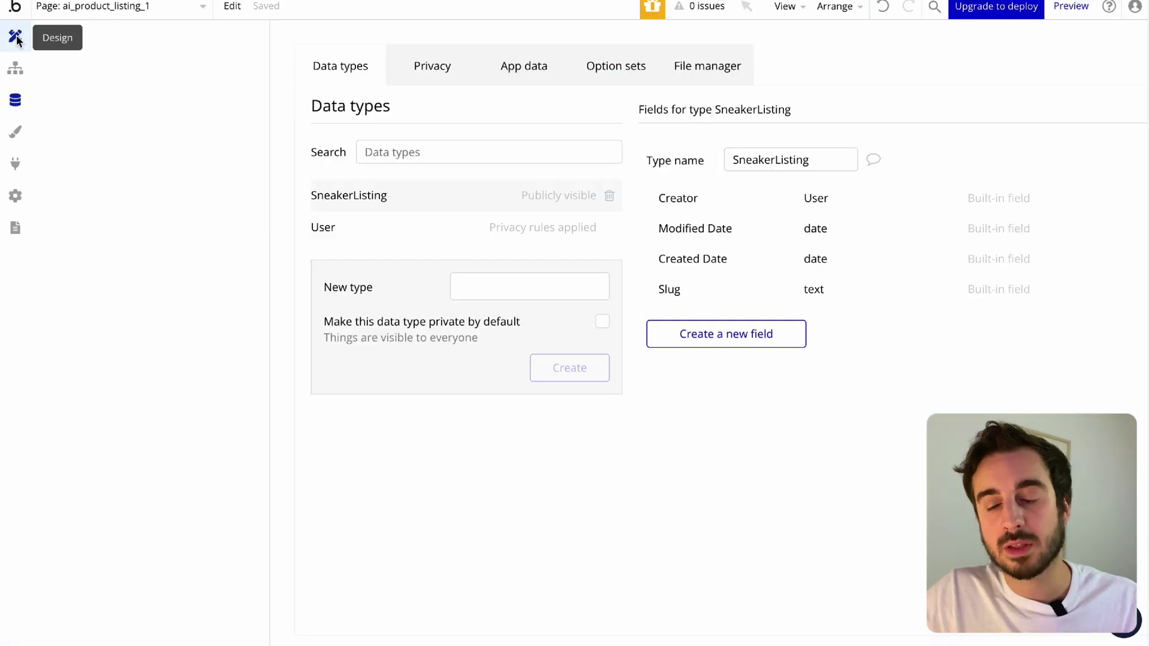
left_click(15, 36)
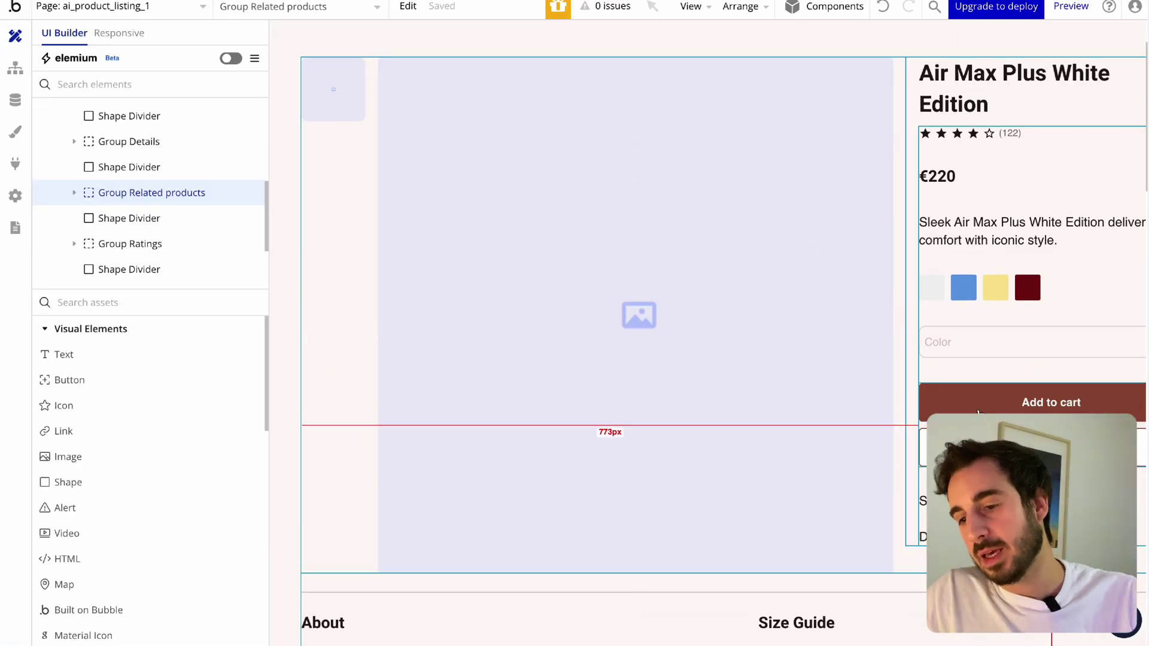
scroll(872, 230, "up", 3)
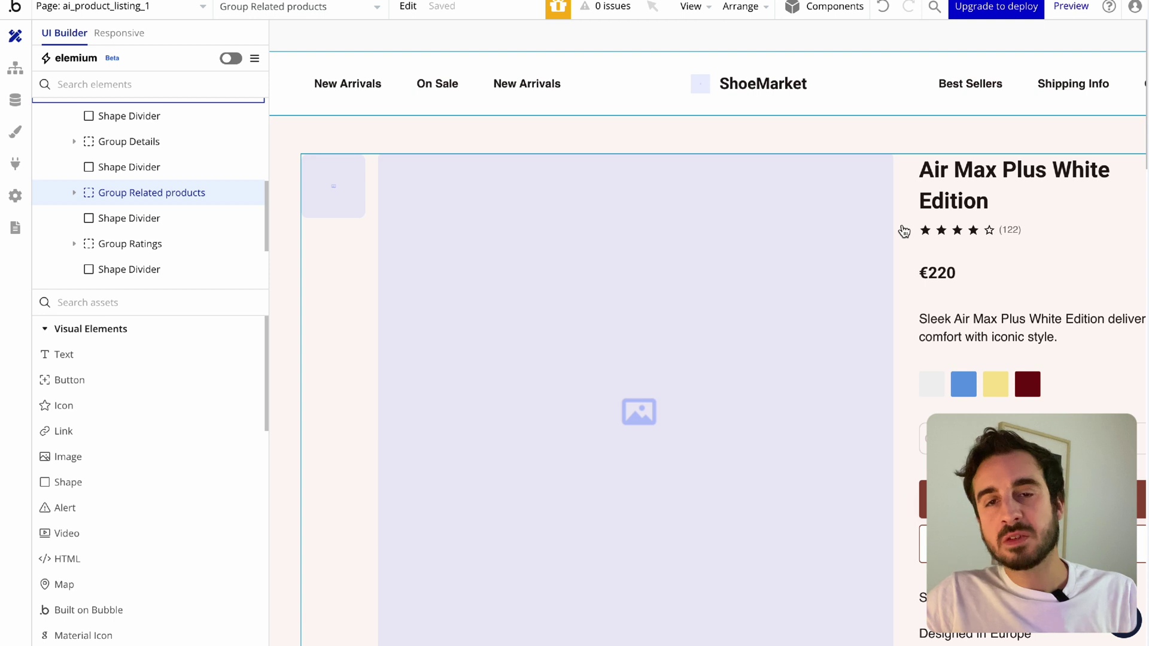